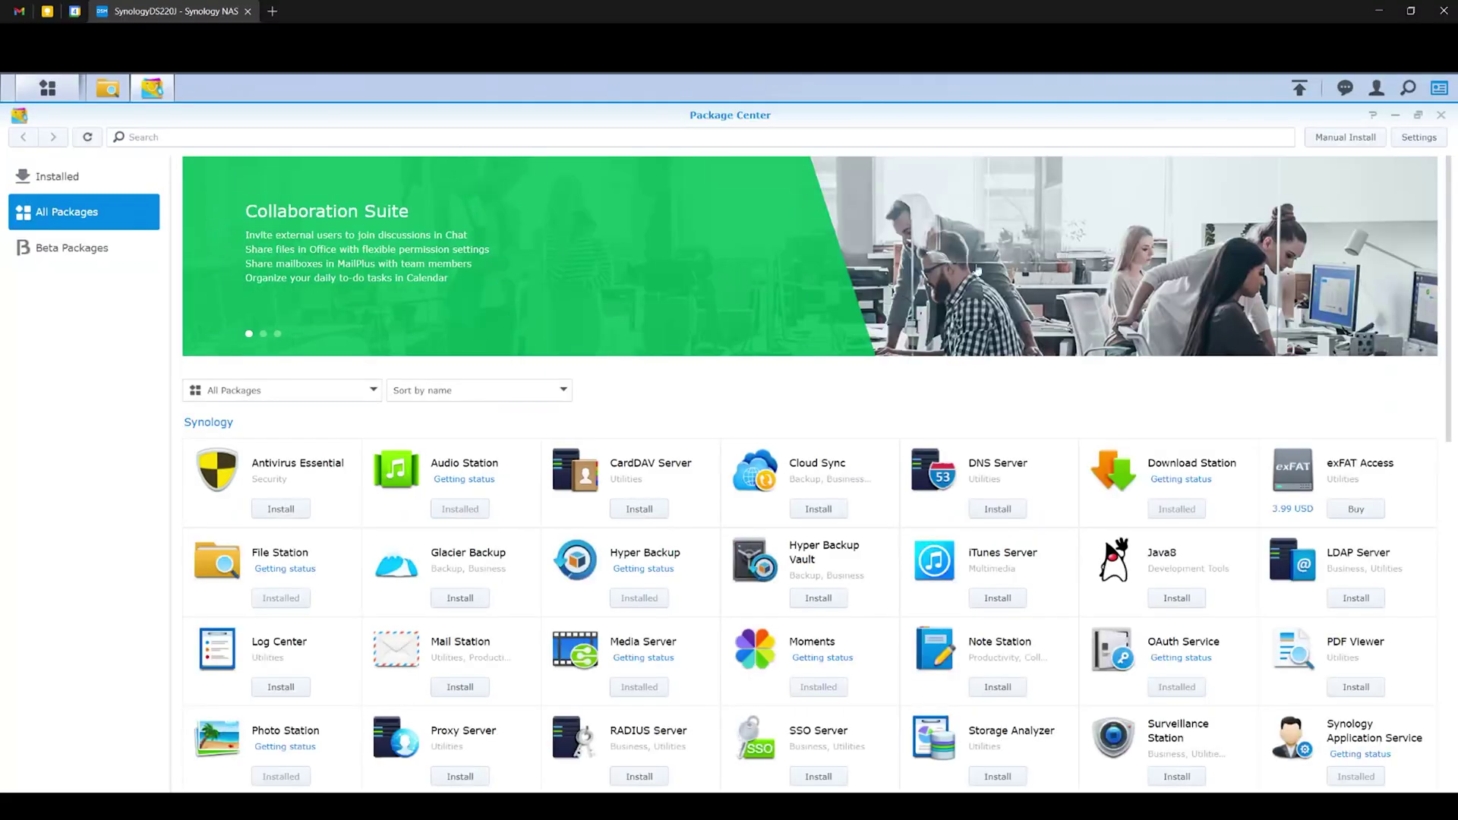
Scroll the All Packages list in Package Center down and back up.
scroll(735, 410, "down", 7)
scroll(764, 447, "up", 7)
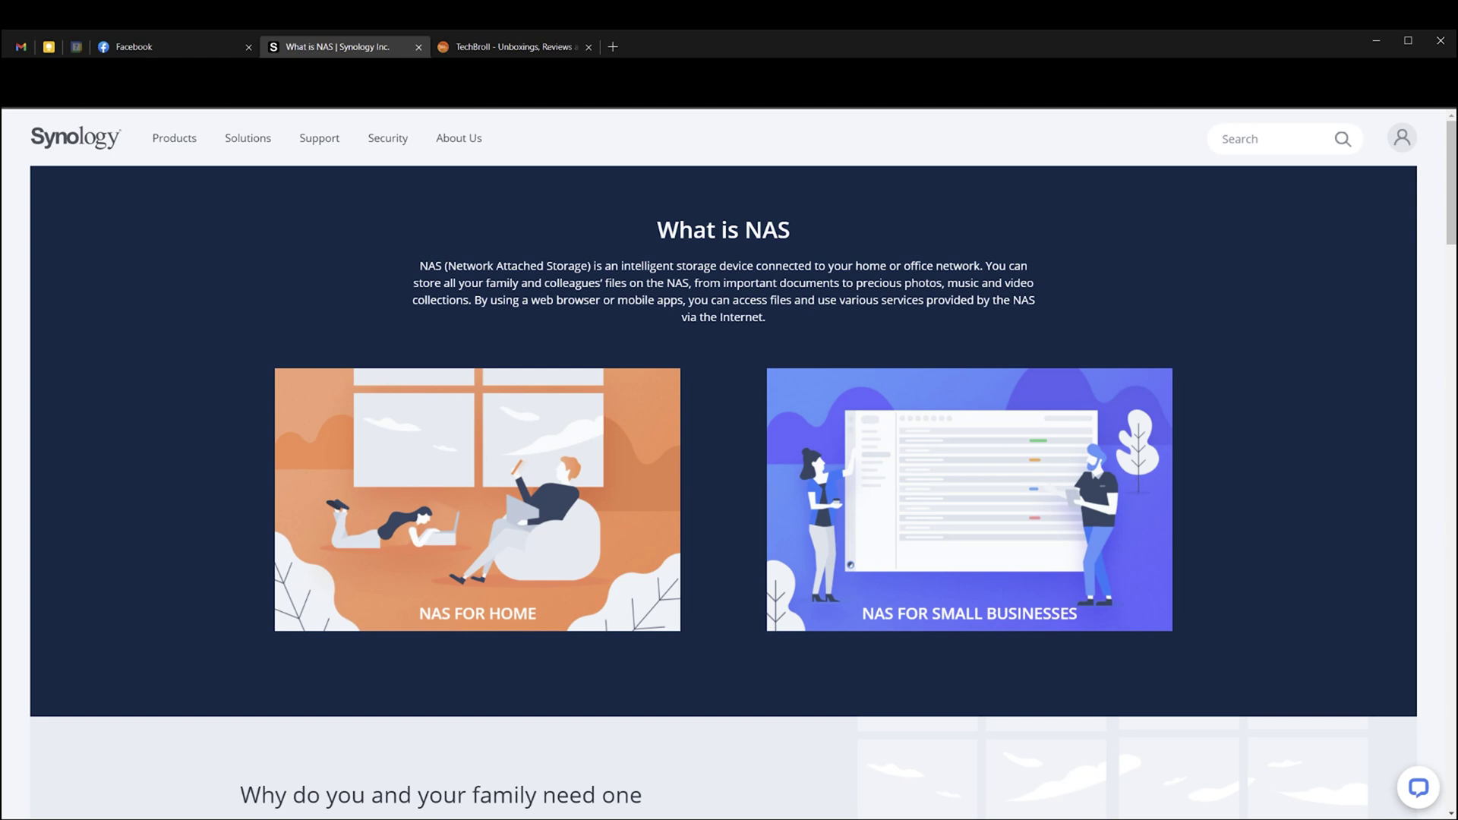
scroll(811, 629, "down", 8)
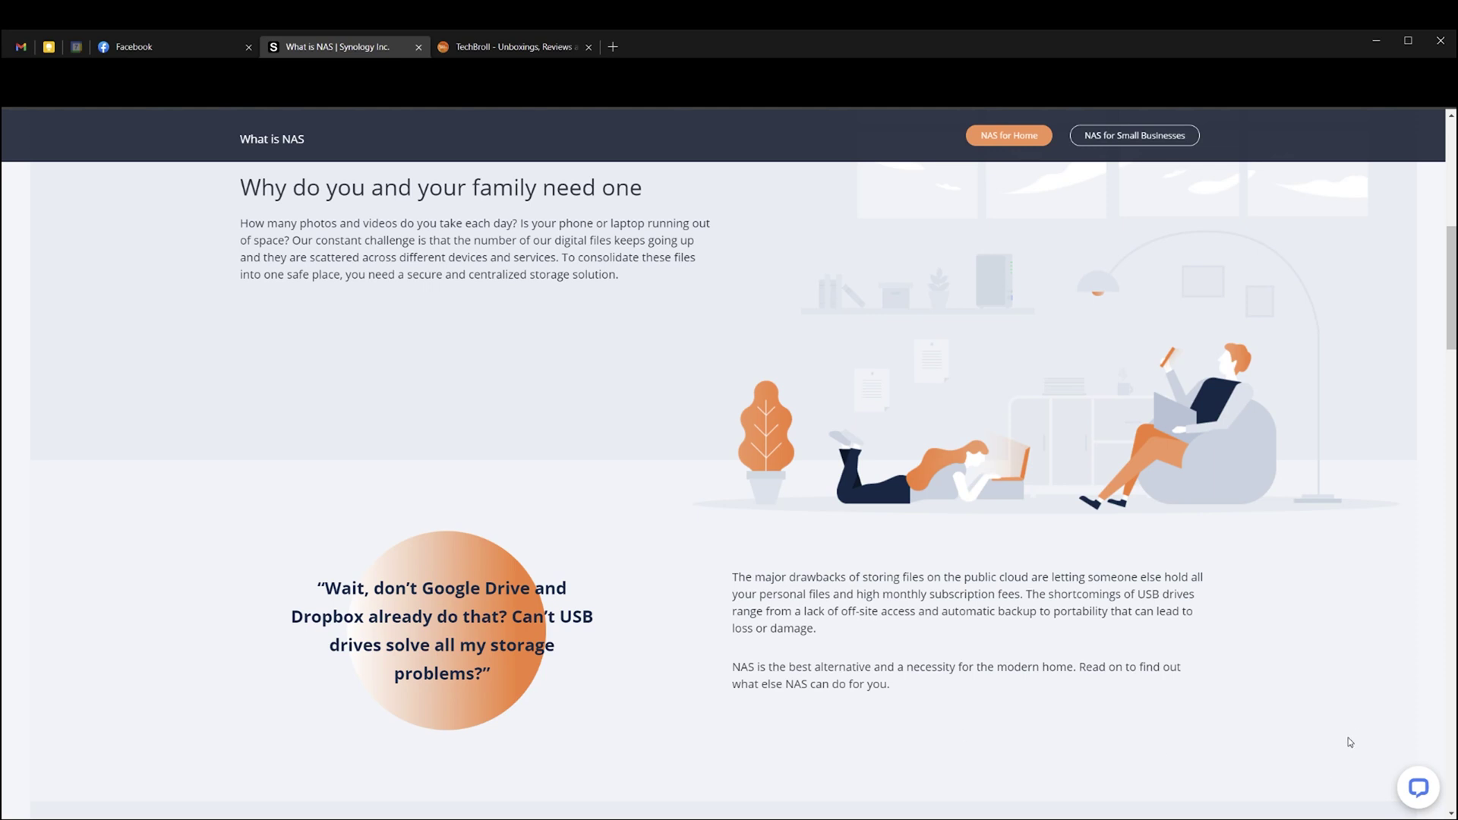
scroll(1351, 742, "down", 7)
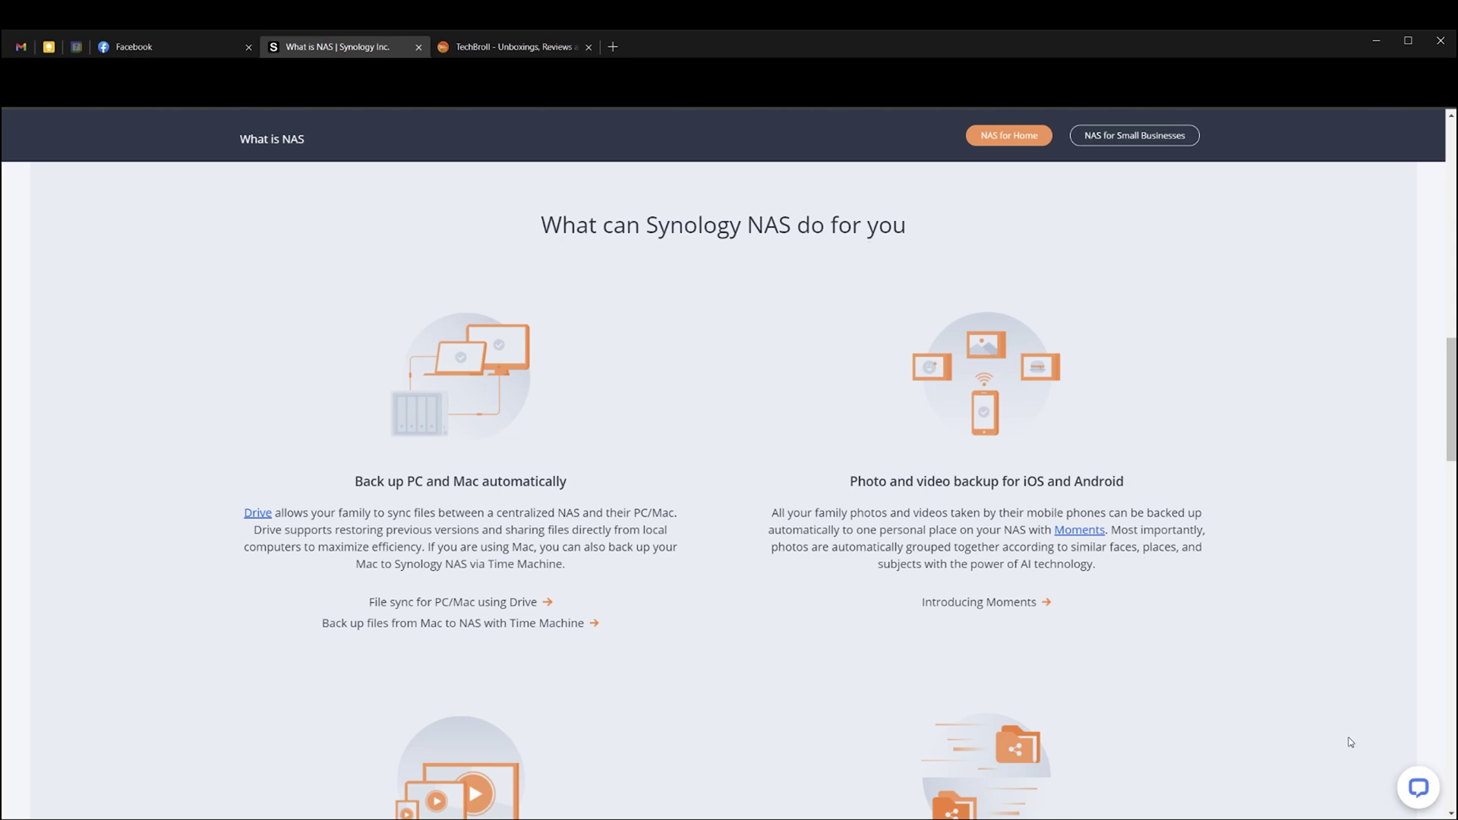
scroll(1351, 741, "down", 5)
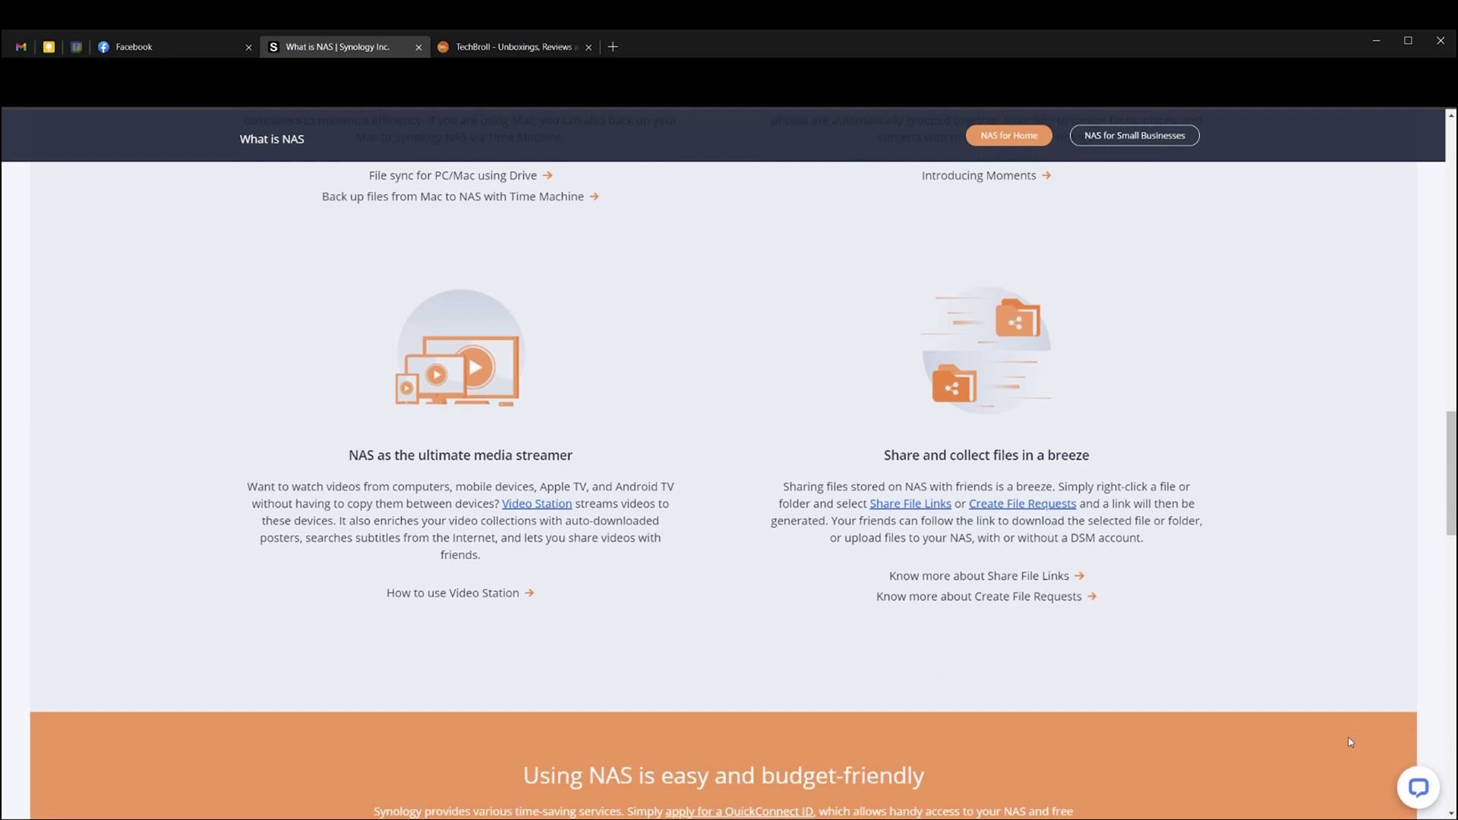
scroll(1351, 742, "down", 8)
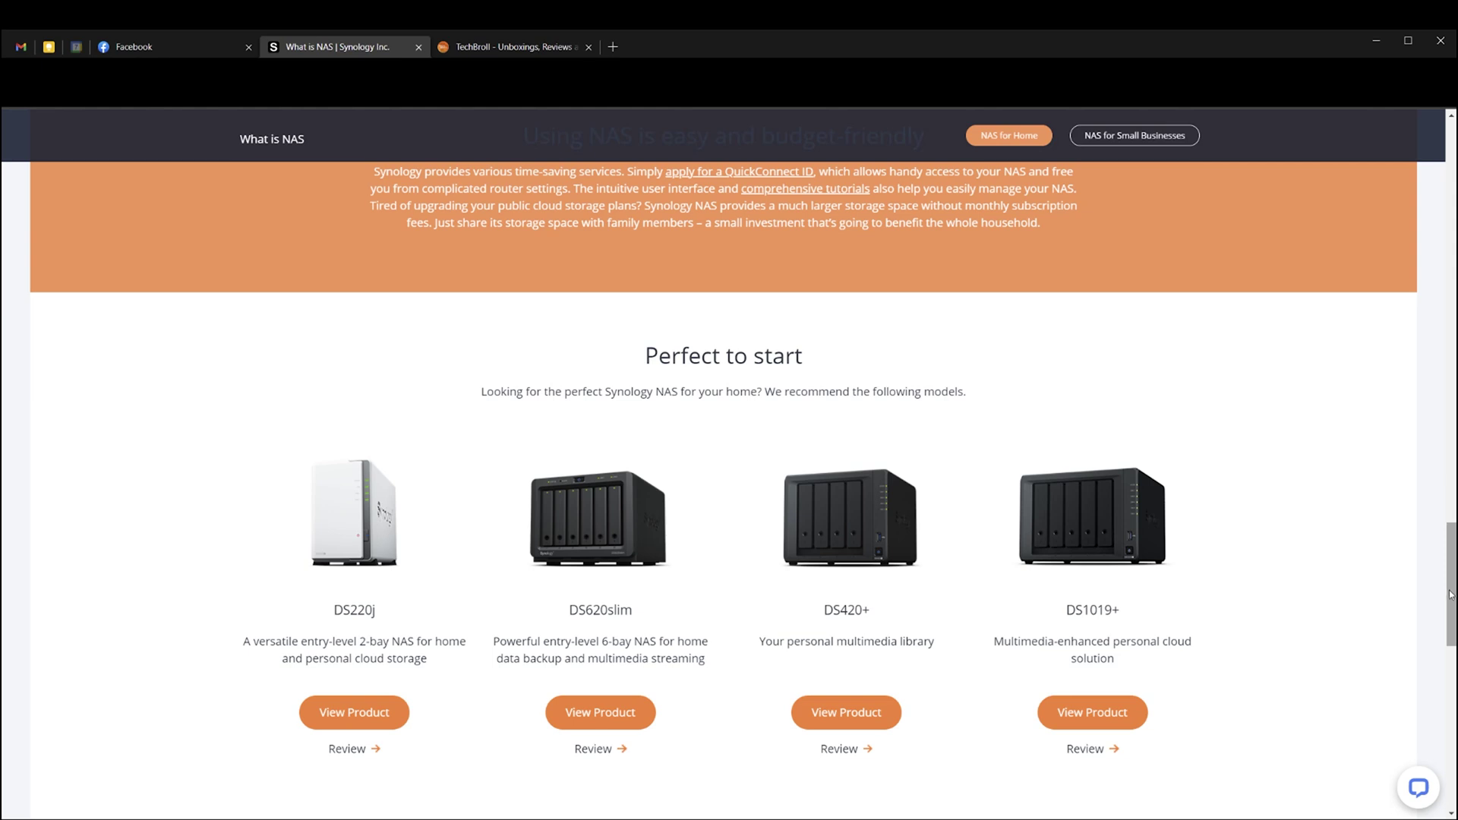
left_click_drag(1450, 595, 1449, 192)
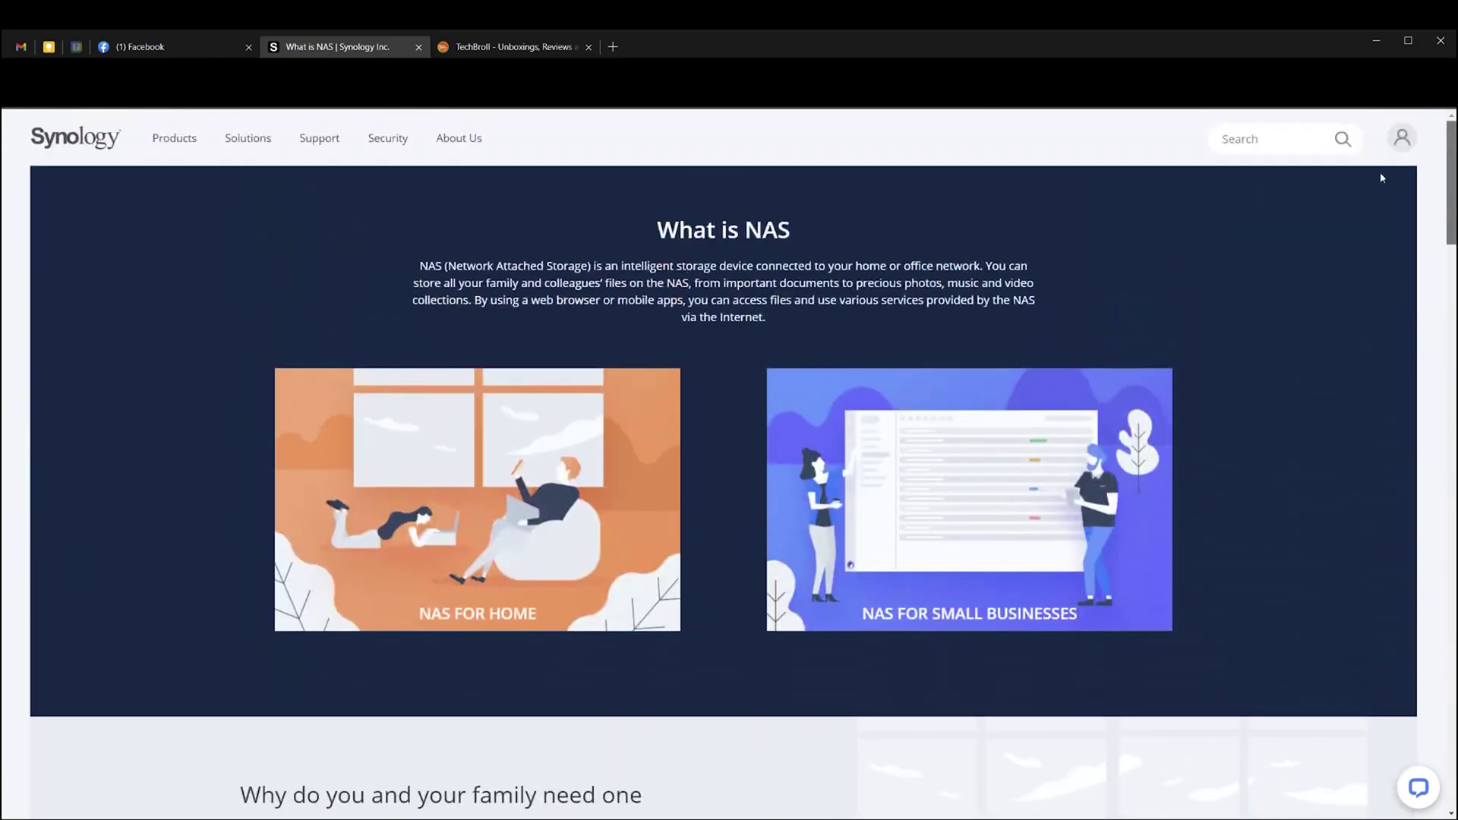
Open NAS for Small Businesses and view its Centralized backup, Service Continuity and Smart Surveillance tabs.
left_click(996, 438)
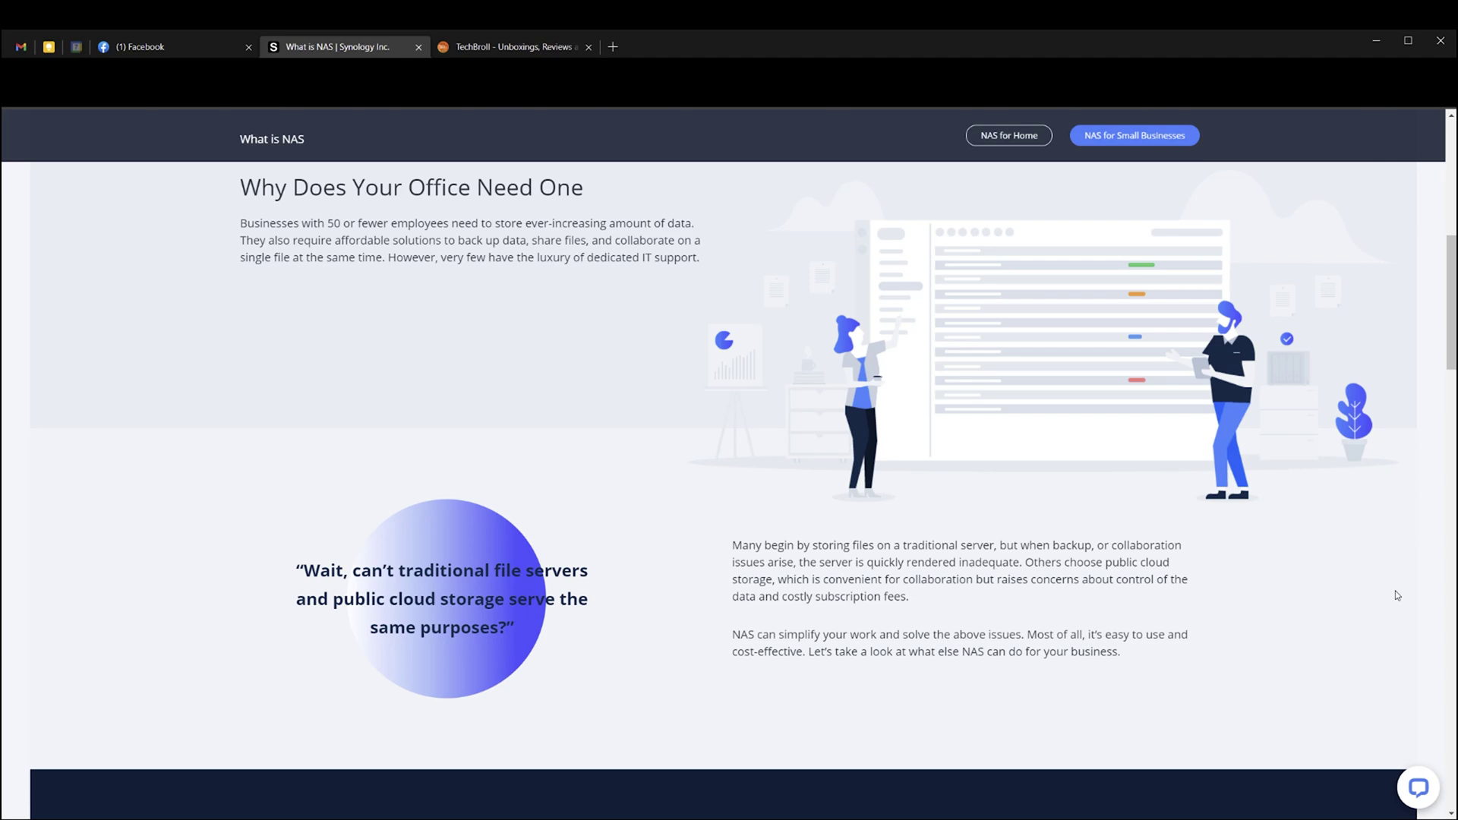
scroll(1397, 595, "down", 8)
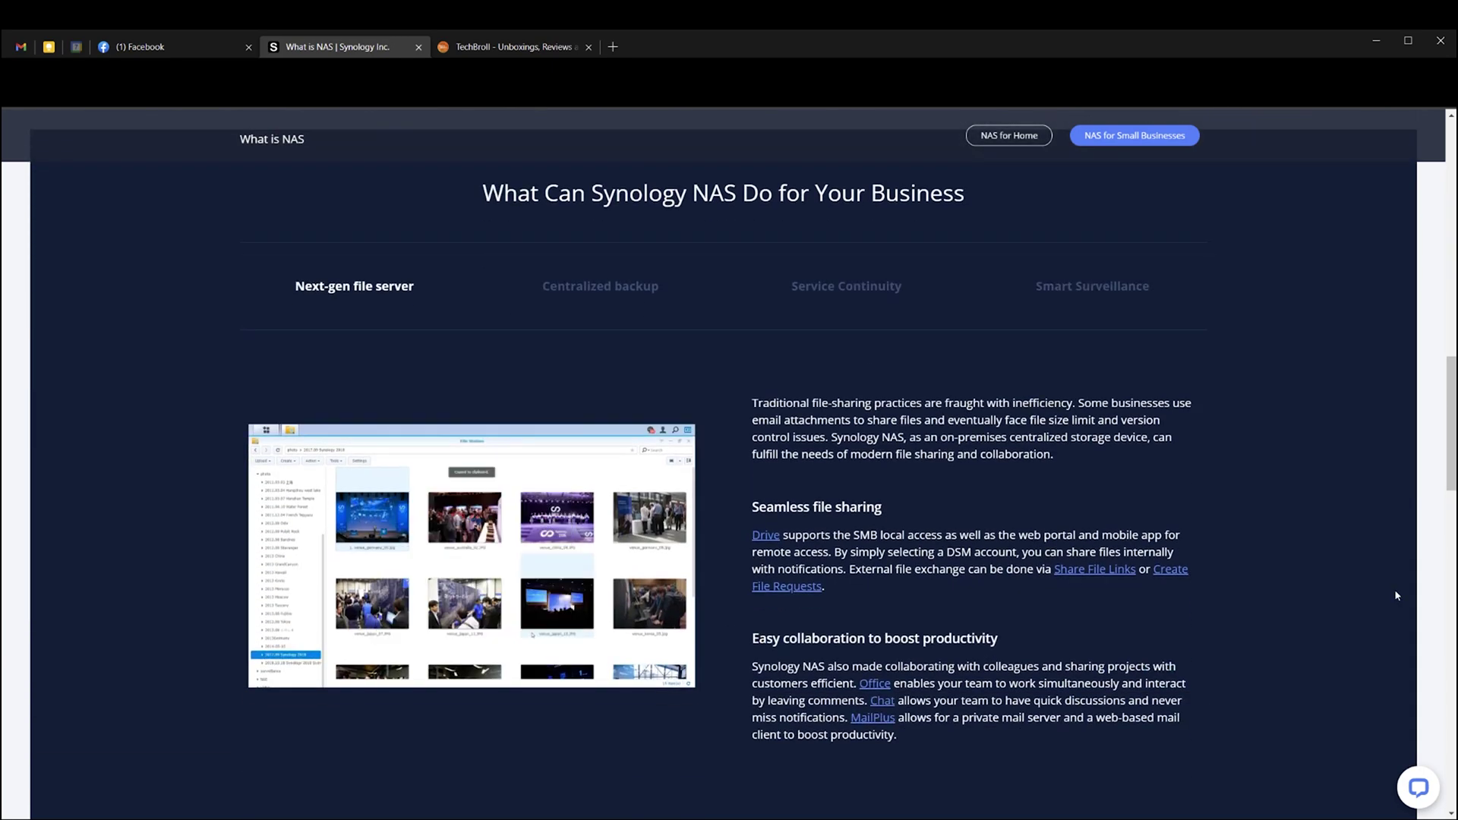
left_click(638, 291)
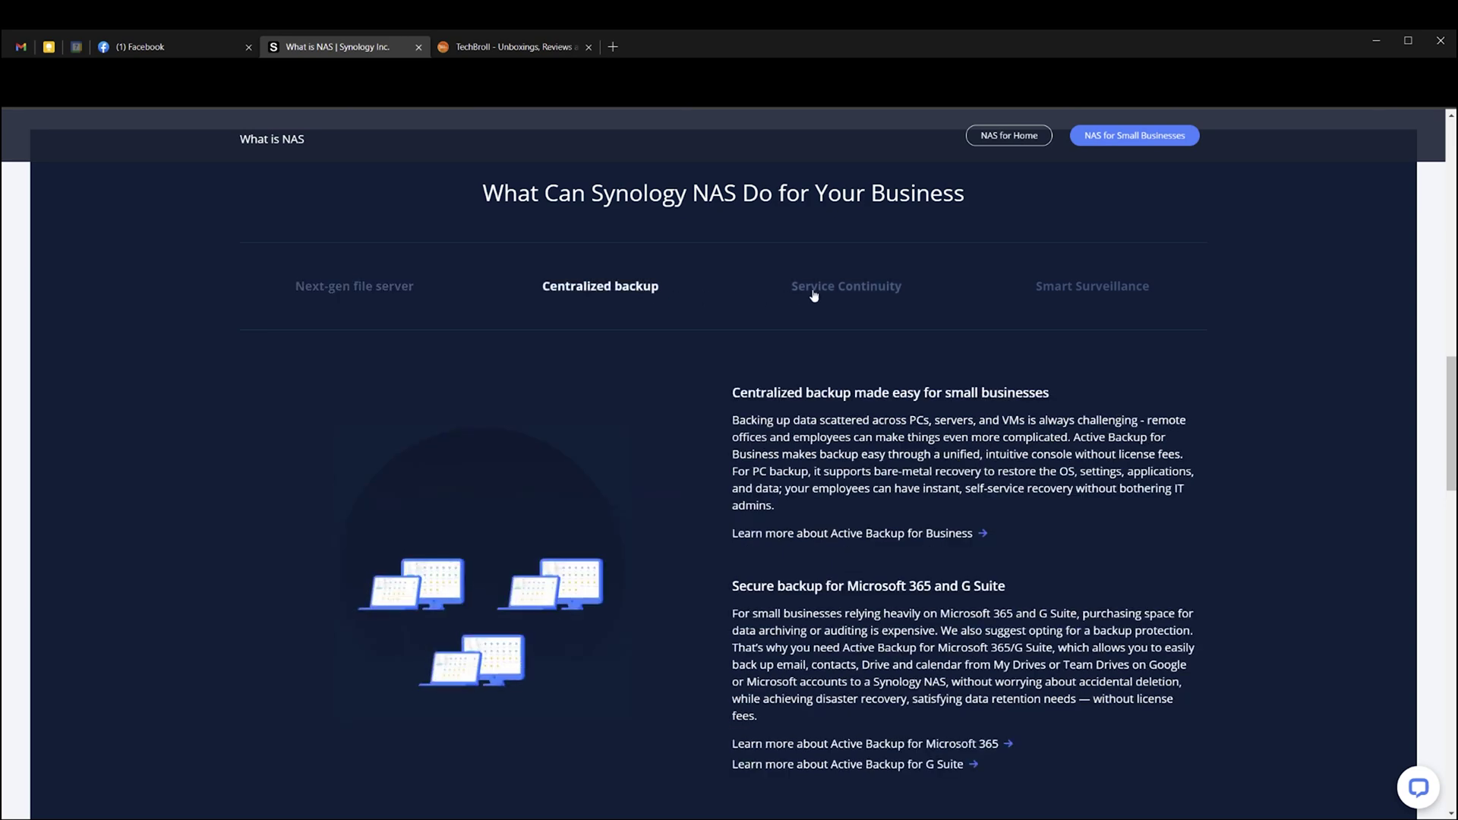
left_click(855, 295)
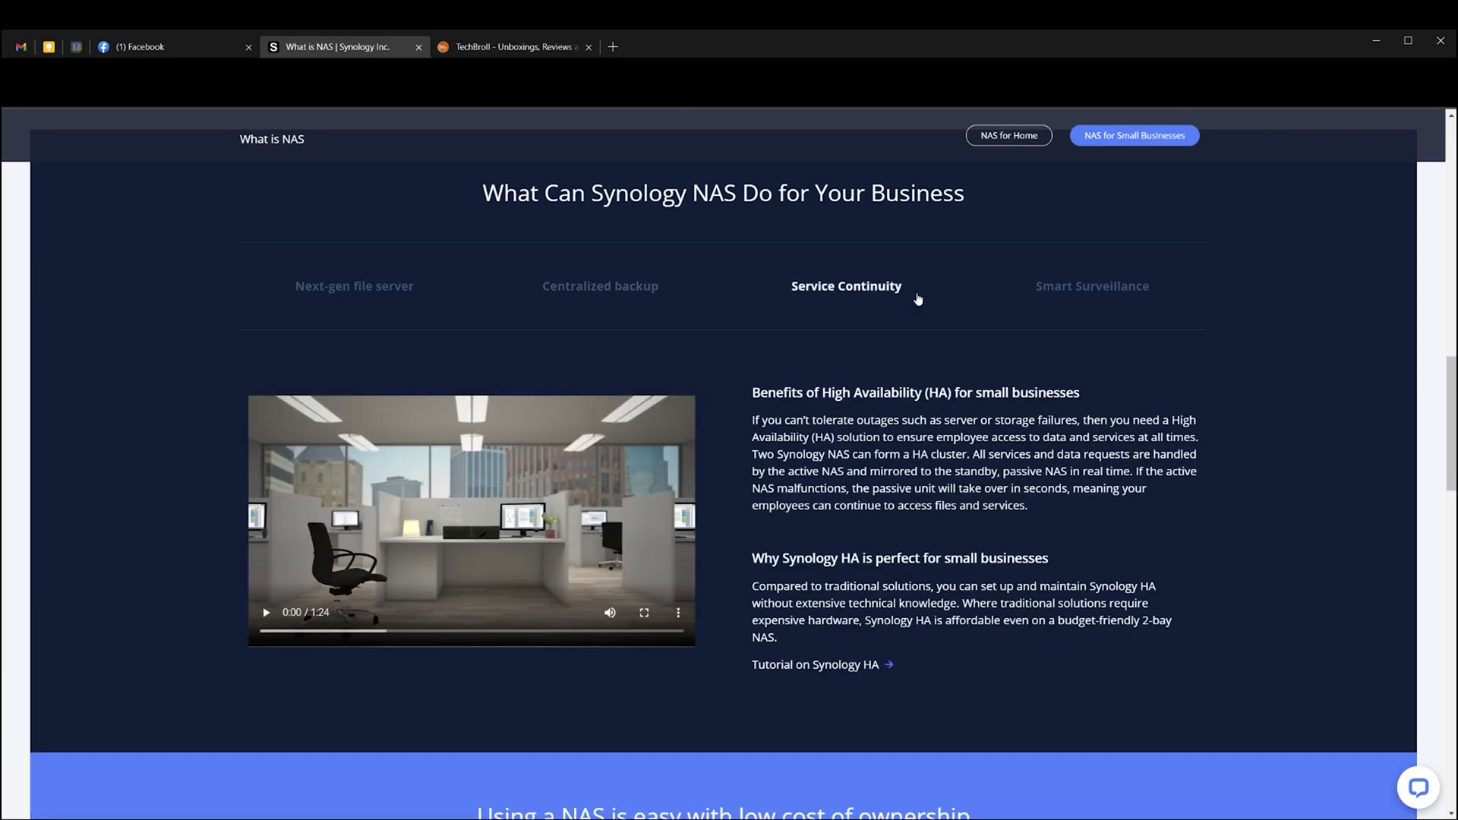
left_click(1092, 294)
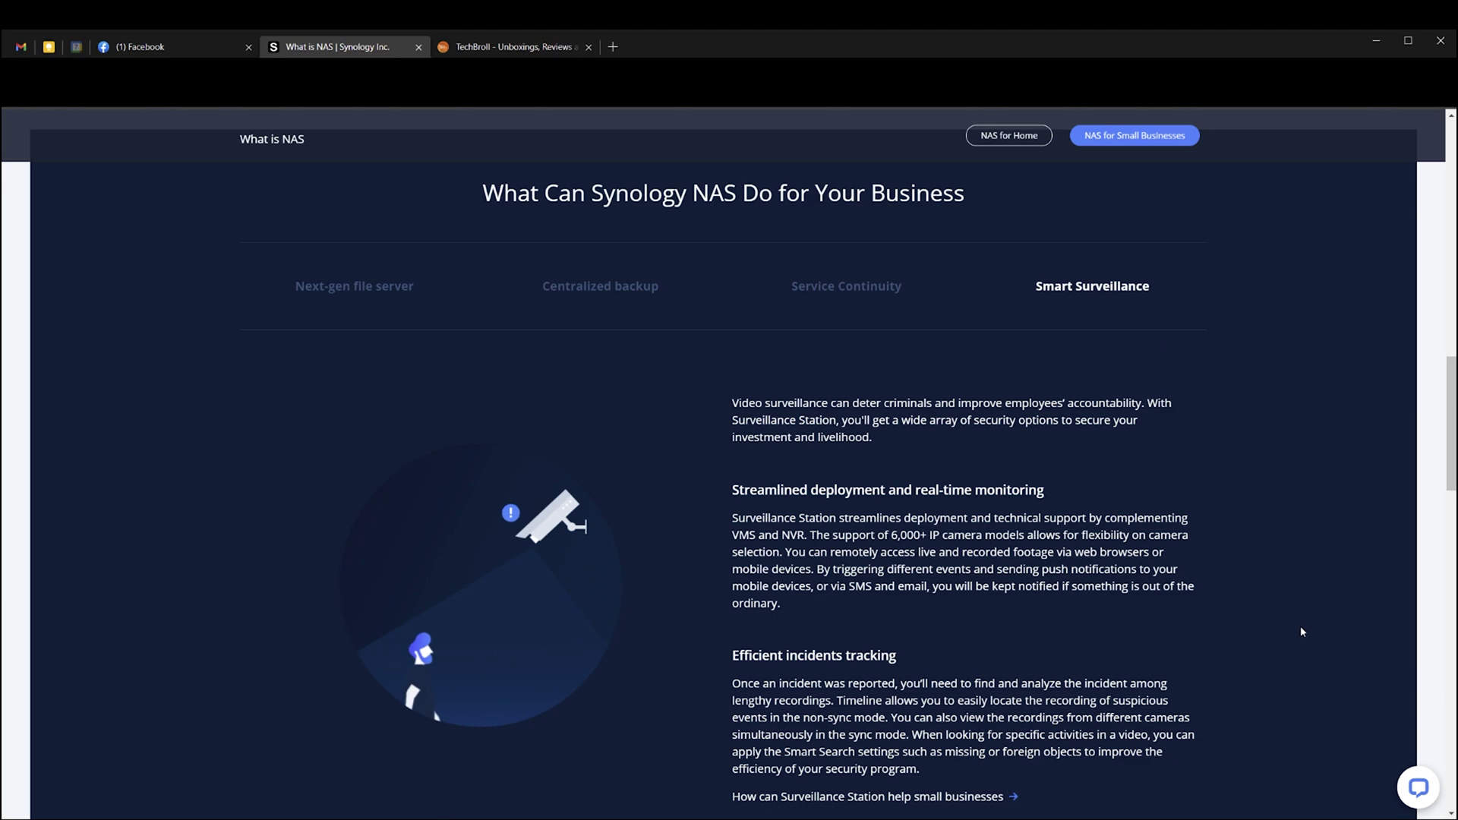
Scroll down the small-business page to the NAS models.
scroll(1311, 621, "down", 9)
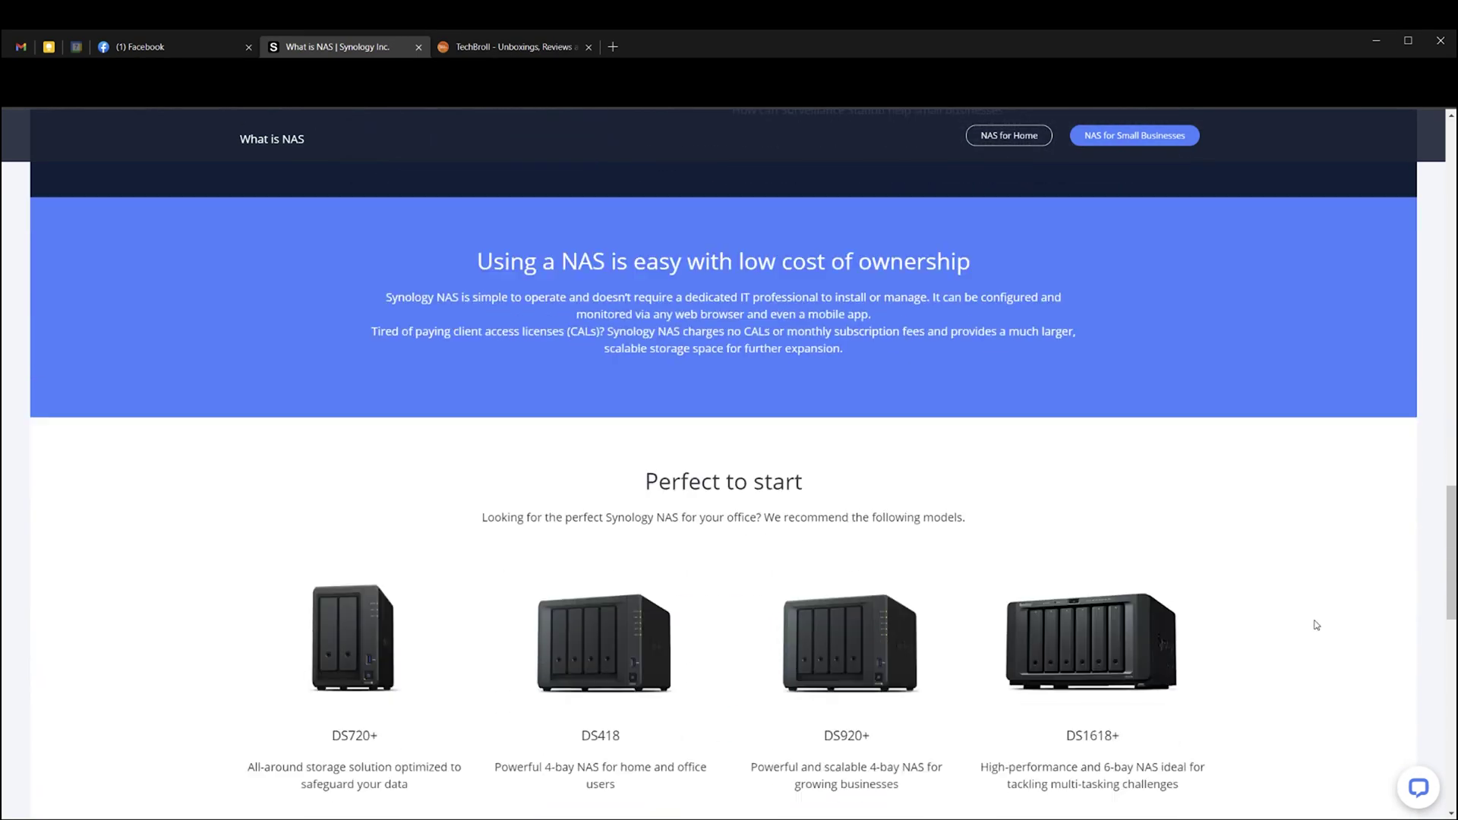
scroll(1316, 625, "down", 2)
scroll(1316, 624, "down", 1)
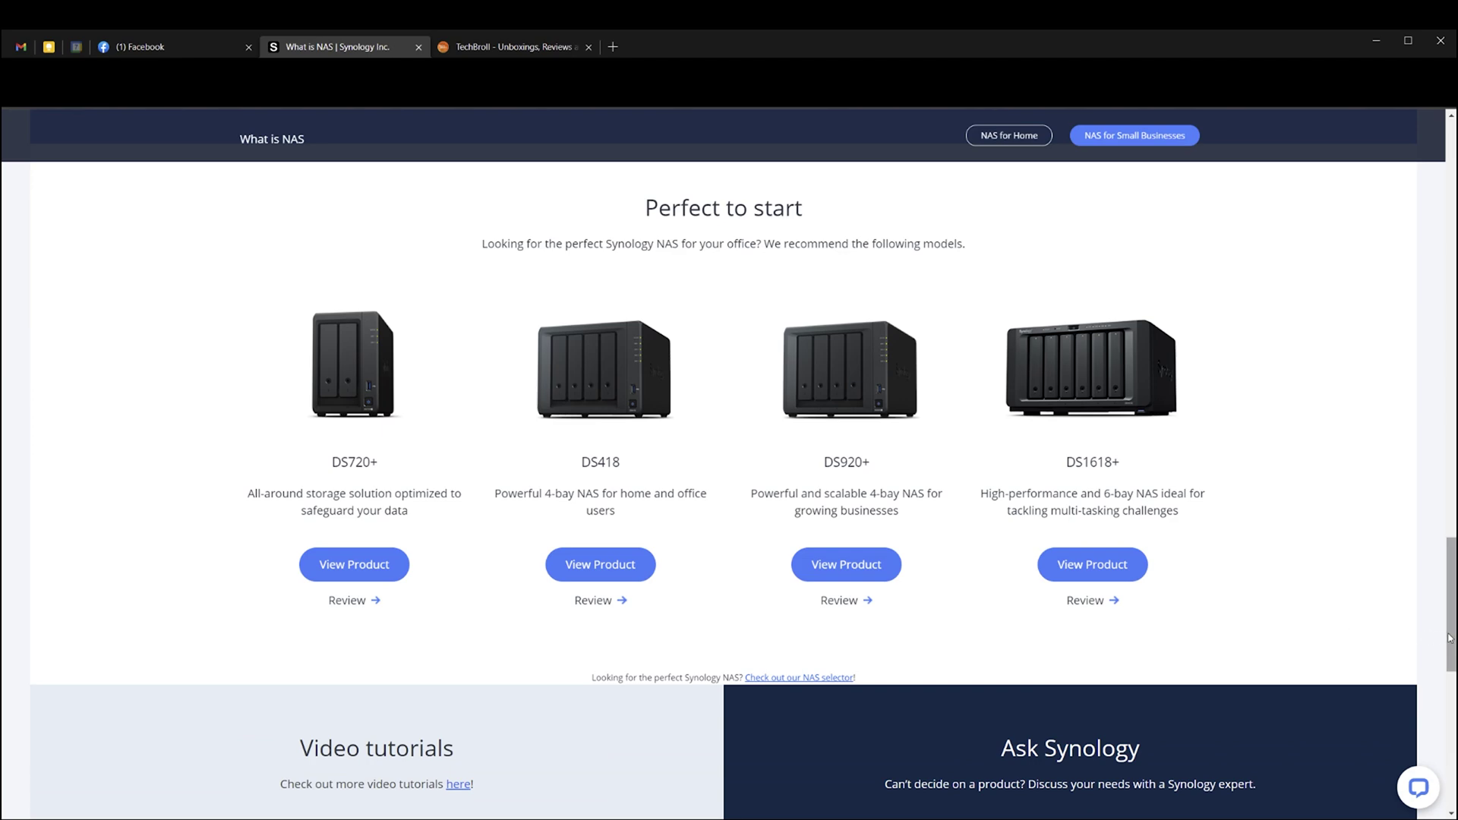
left_click_drag(1450, 637, 1265, 231)
scroll(557, 465, "down", 8)
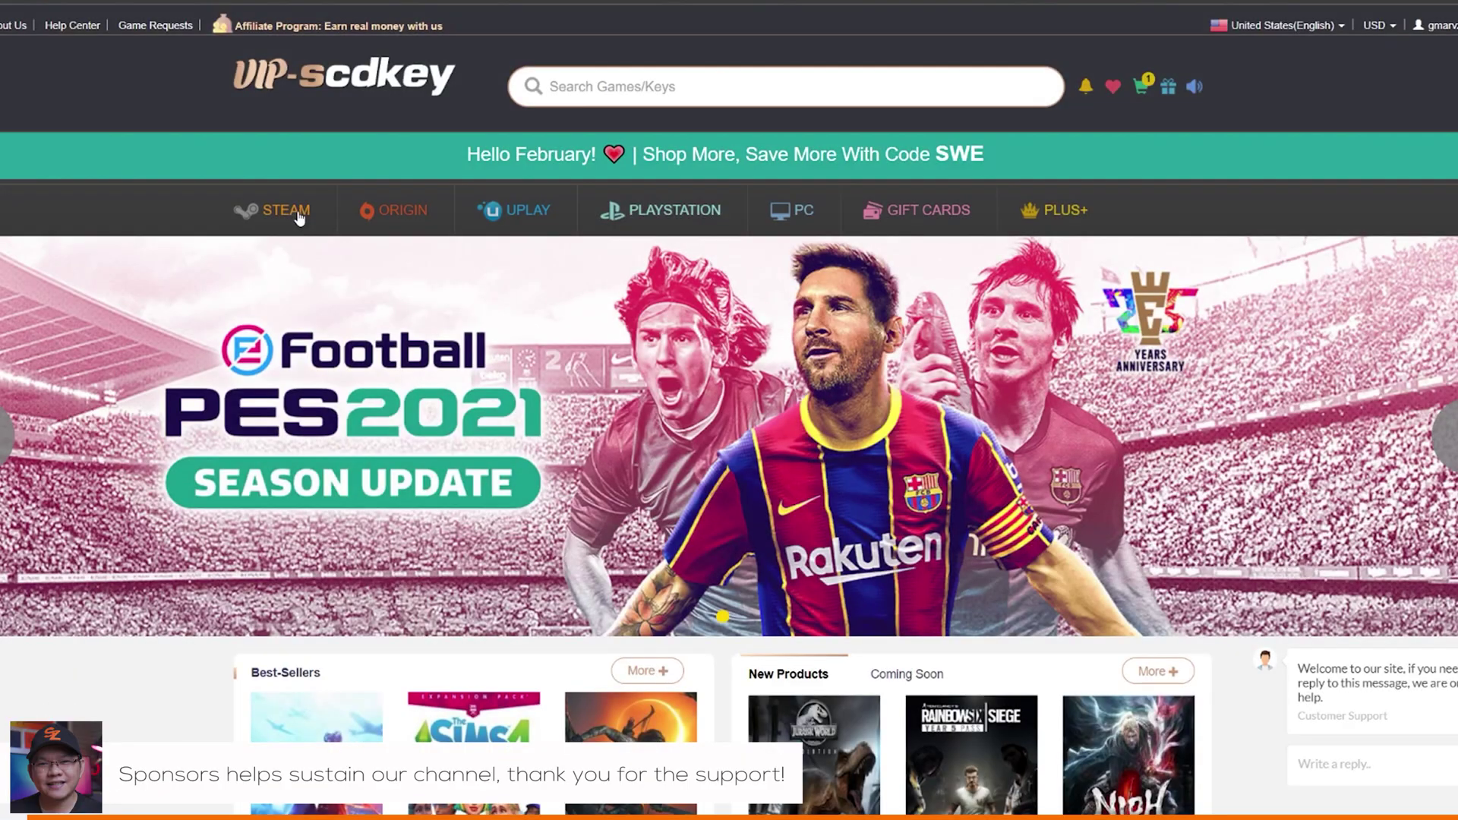
Browse the store's Steam, Origin, Uplay, PlayStation, PC game and gift card listings.
left_click(298, 218)
left_click(408, 183)
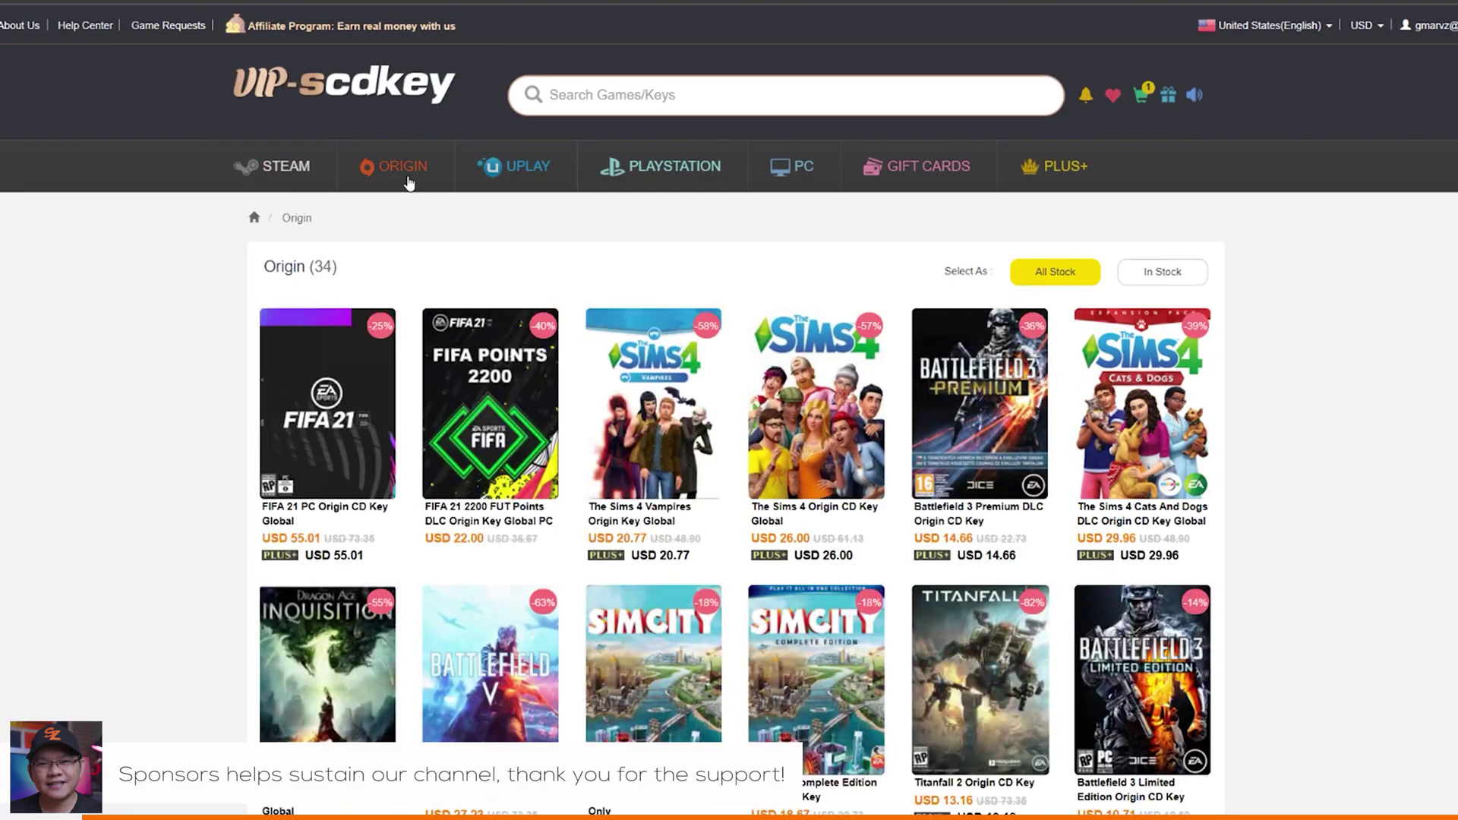
left_click(514, 170)
left_click(617, 168)
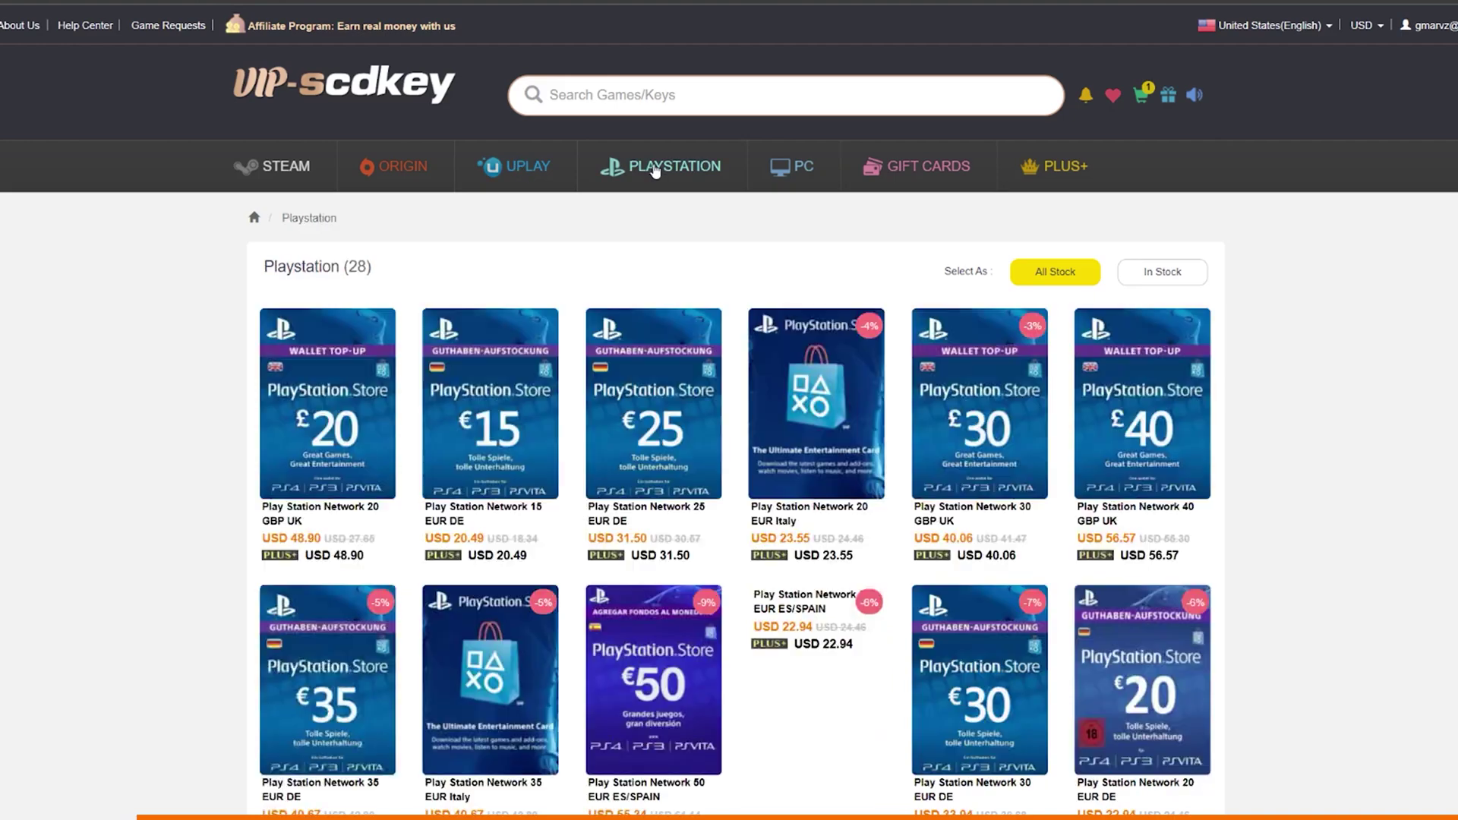
left_click(790, 170)
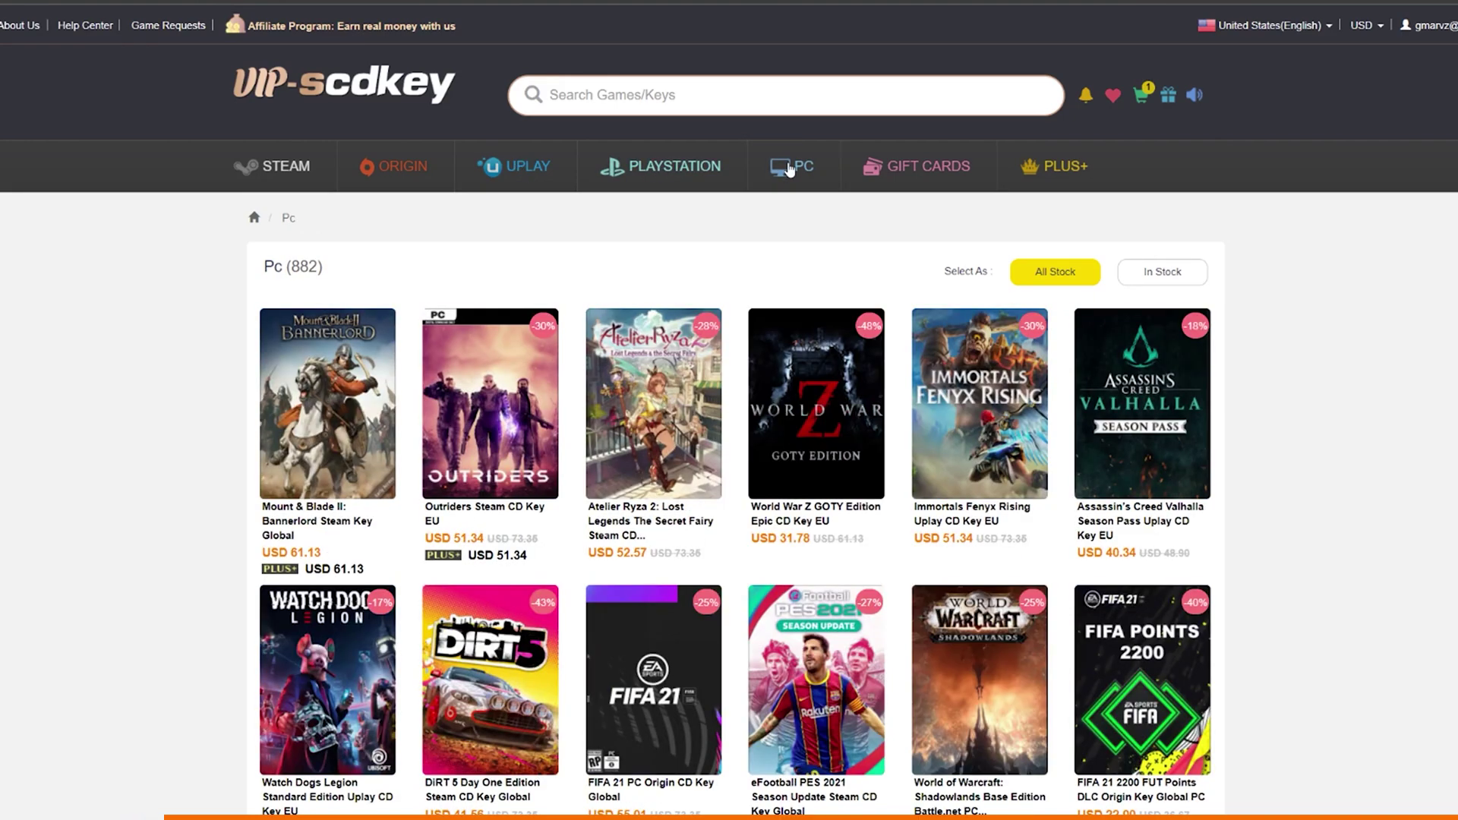
left_click(904, 170)
left_click(785, 167)
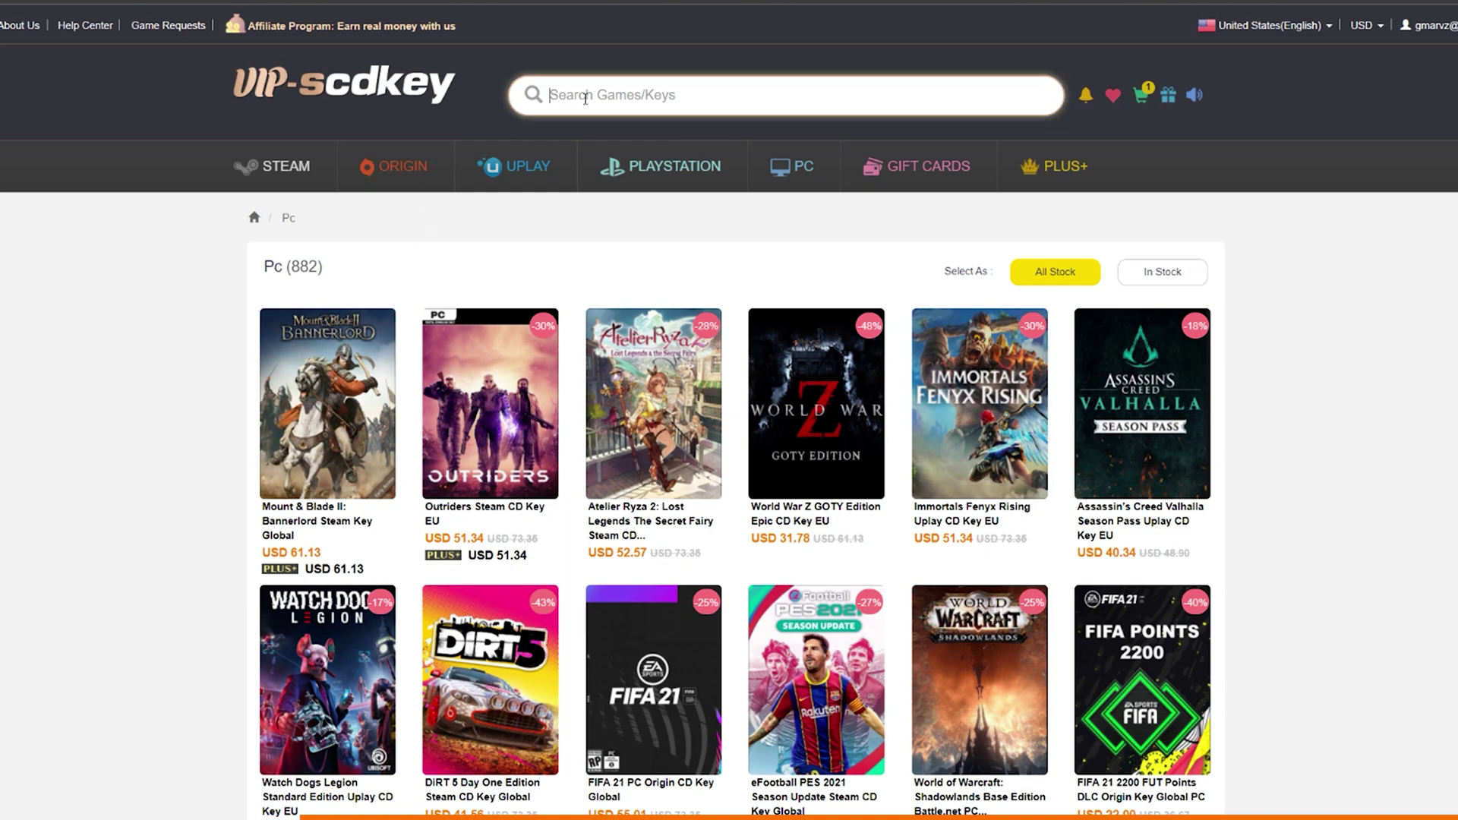
Search 'windows 10' and order the Windows 10 Pro OEM CD-KEY GLOBAL at USD 16.62.
left_click(585, 98)
type("windows 10")
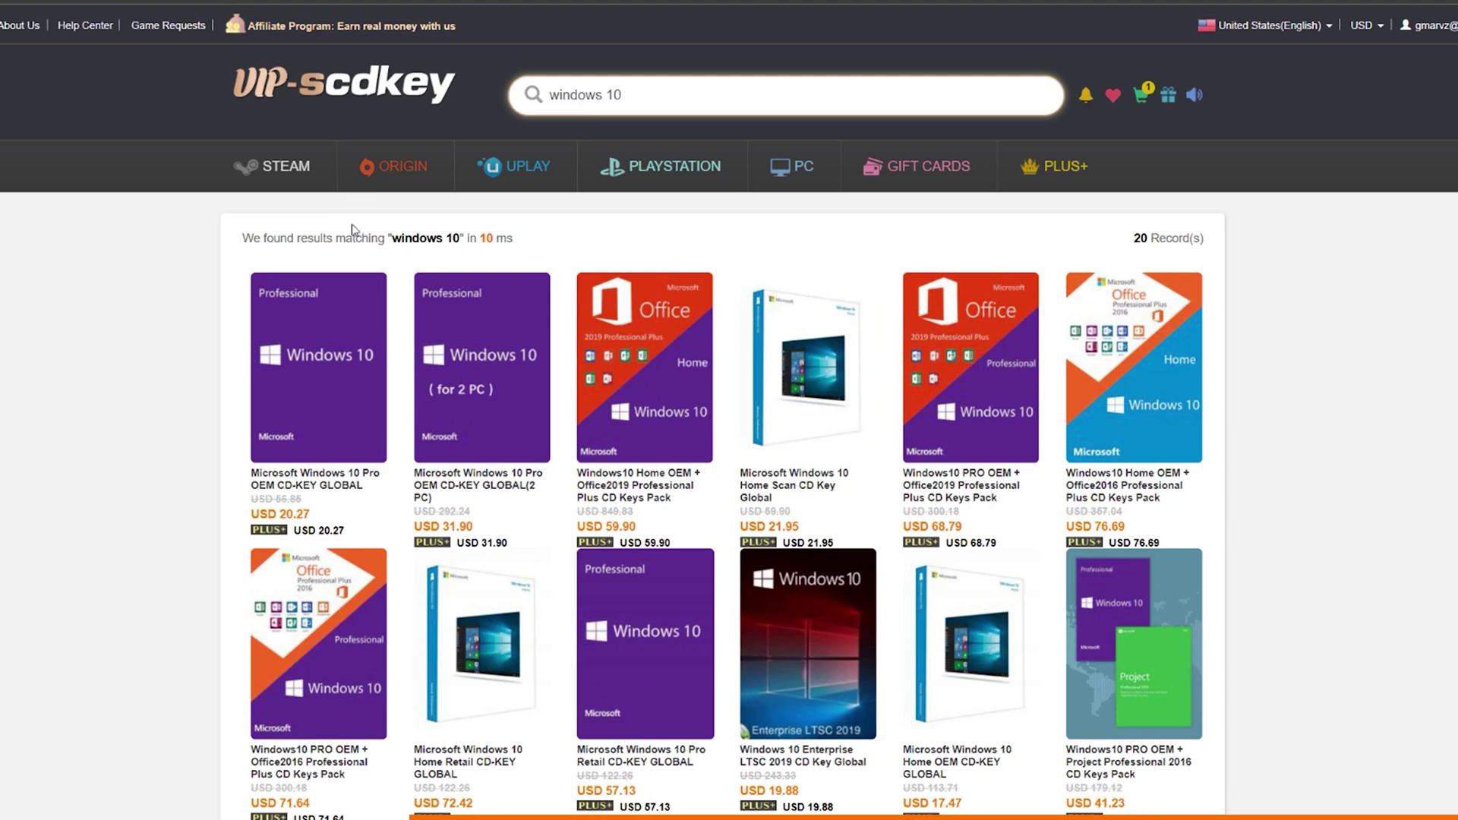
left_click(287, 380)
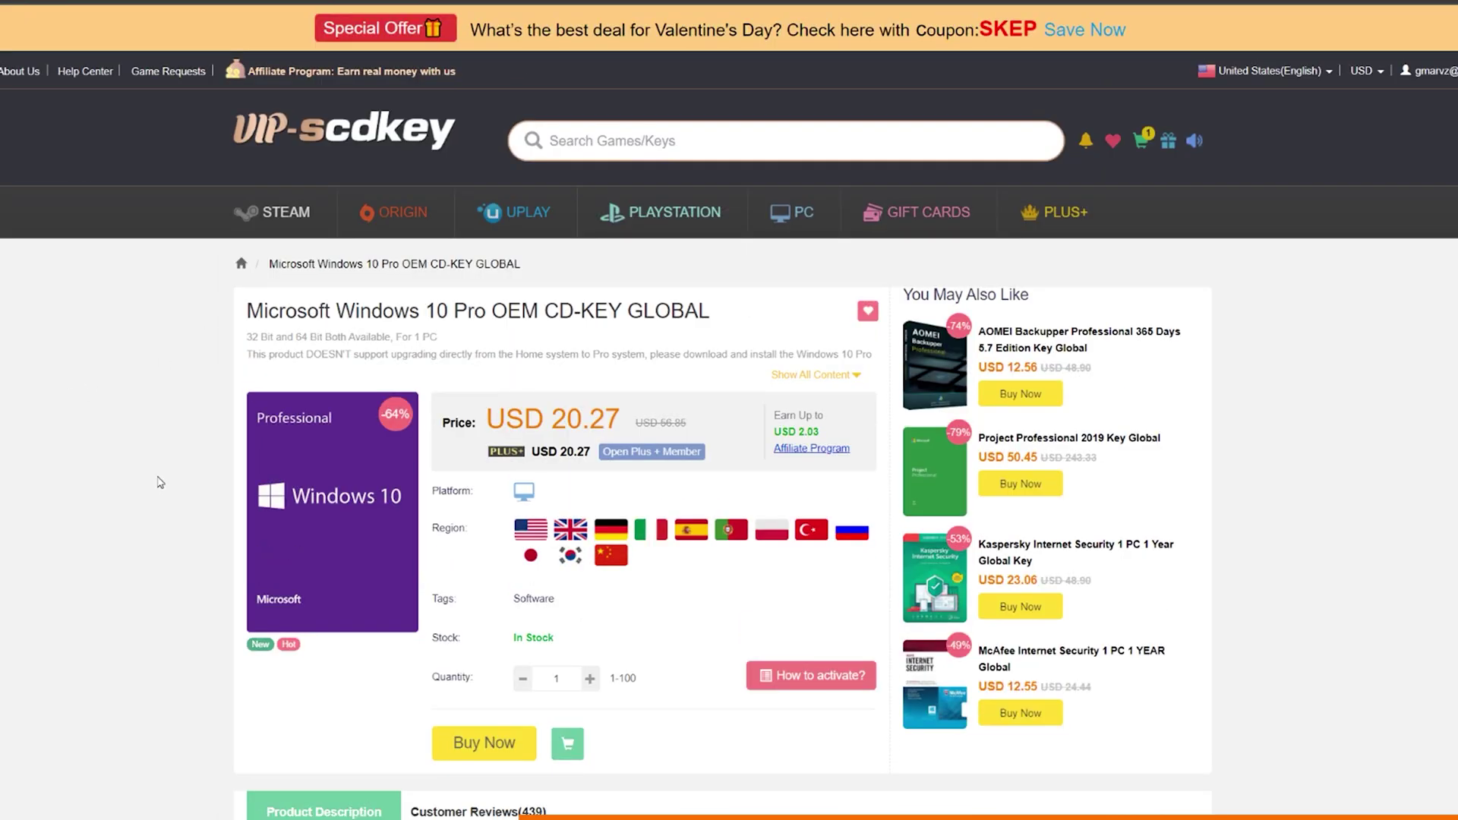
left_click(480, 741)
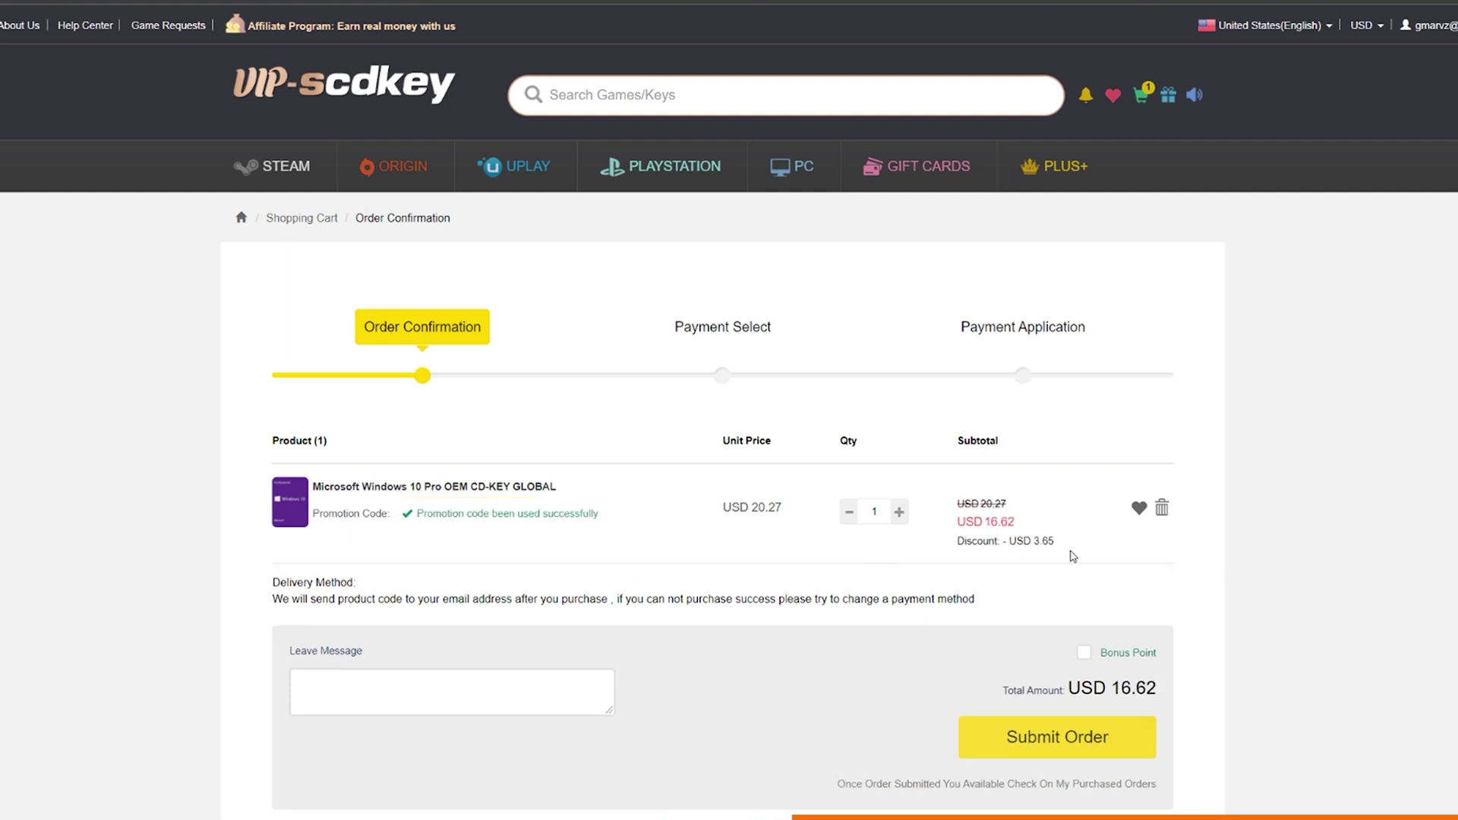
left_click(1057, 737)
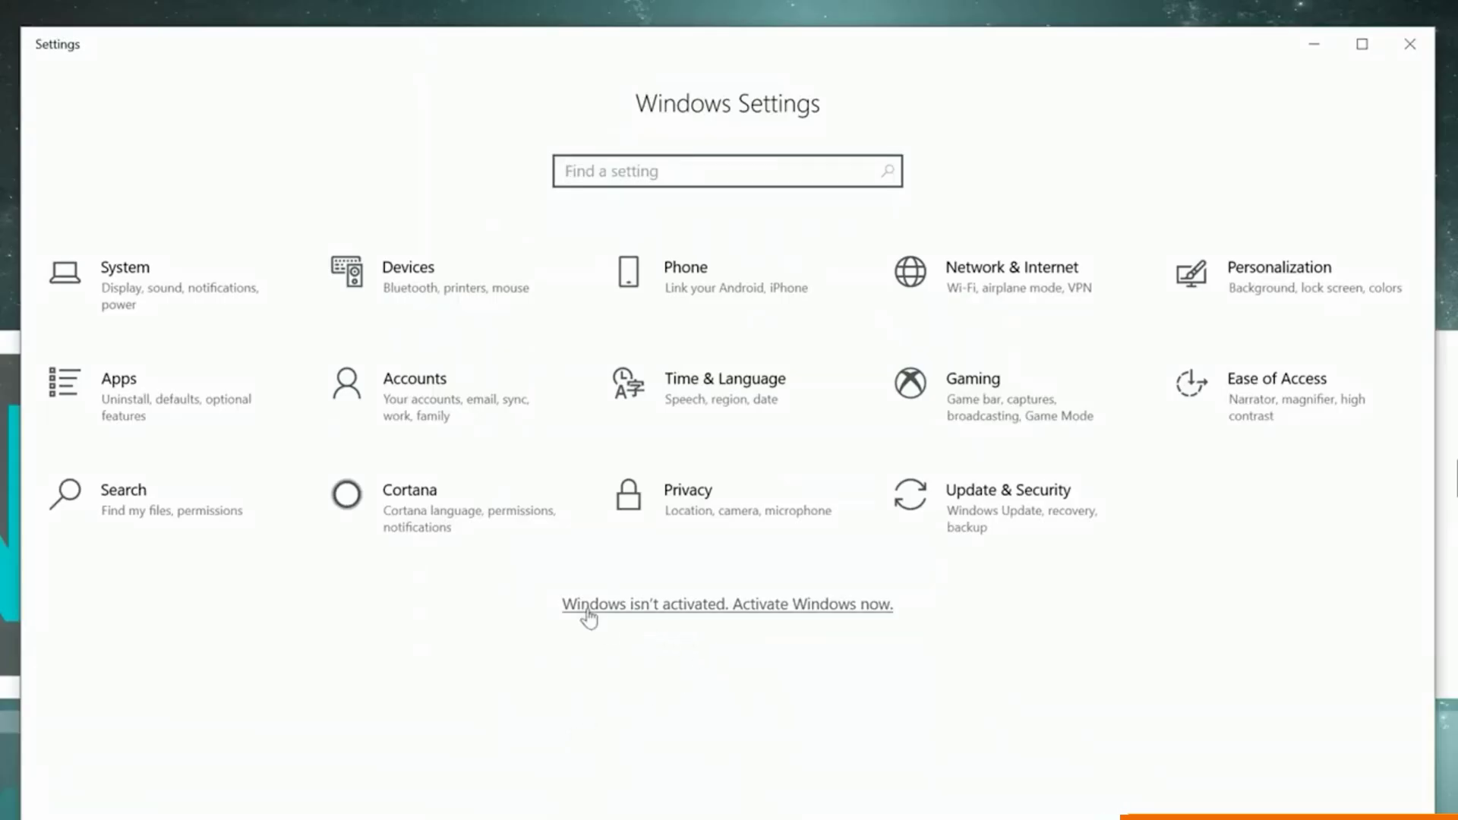
In Windows Activation settings, change the product key by pasting the new key.
left_click(590, 616)
left_click(466, 770)
key("ctrl+v")
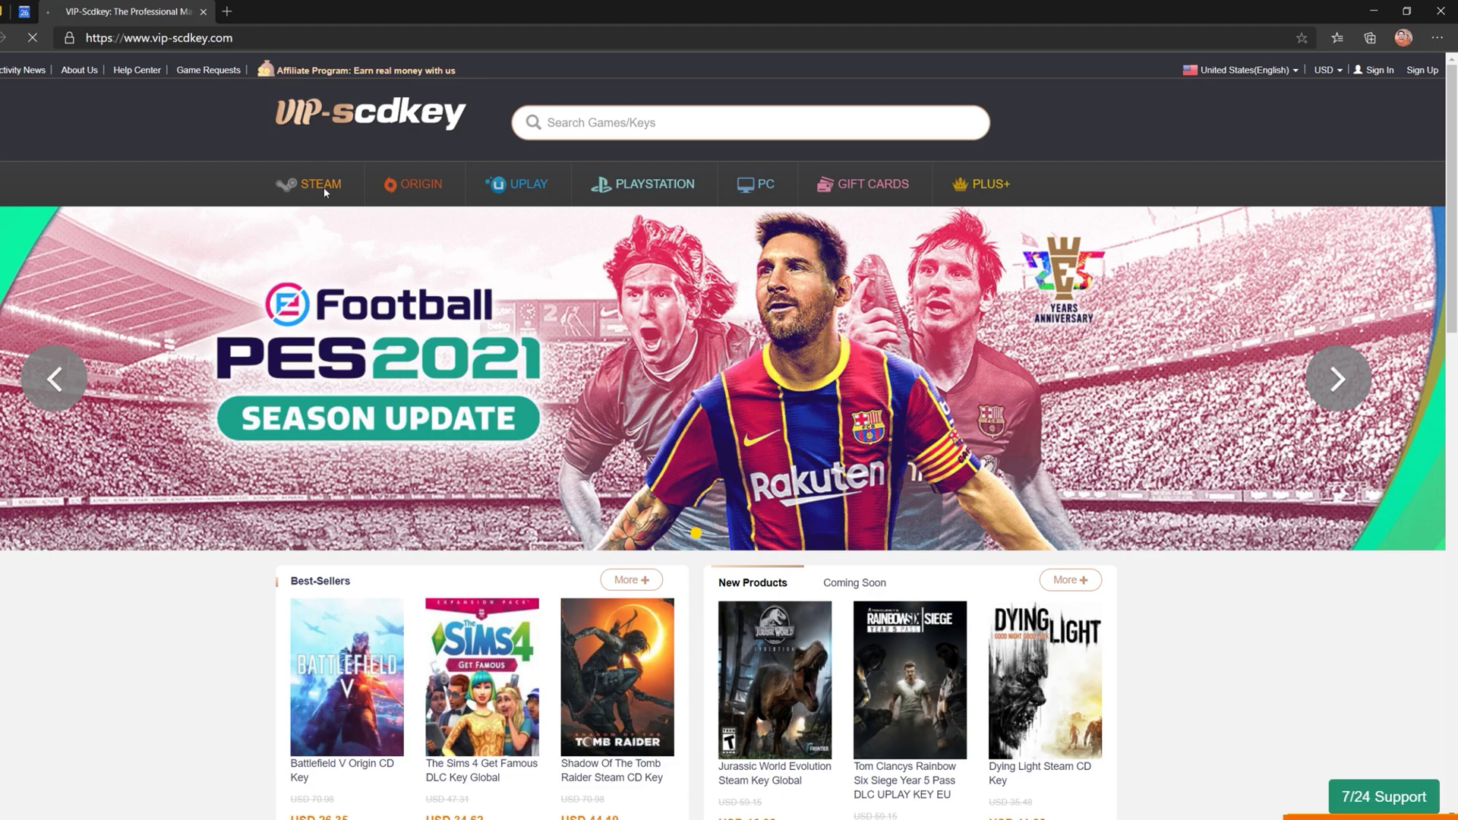
Browse the Steam, Origin and Uplay game listings in the store.
left_click(325, 192)
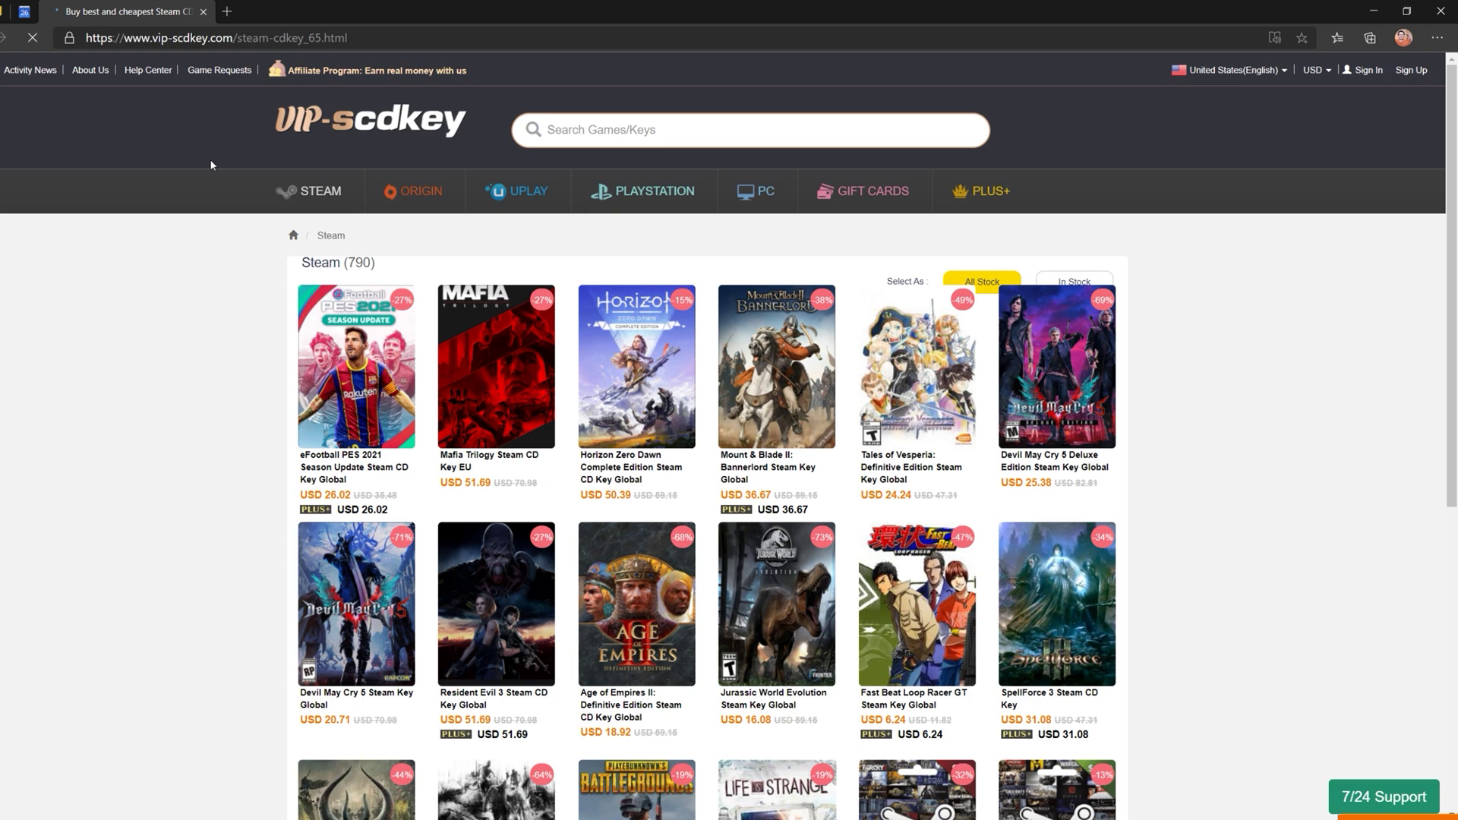
left_click(416, 188)
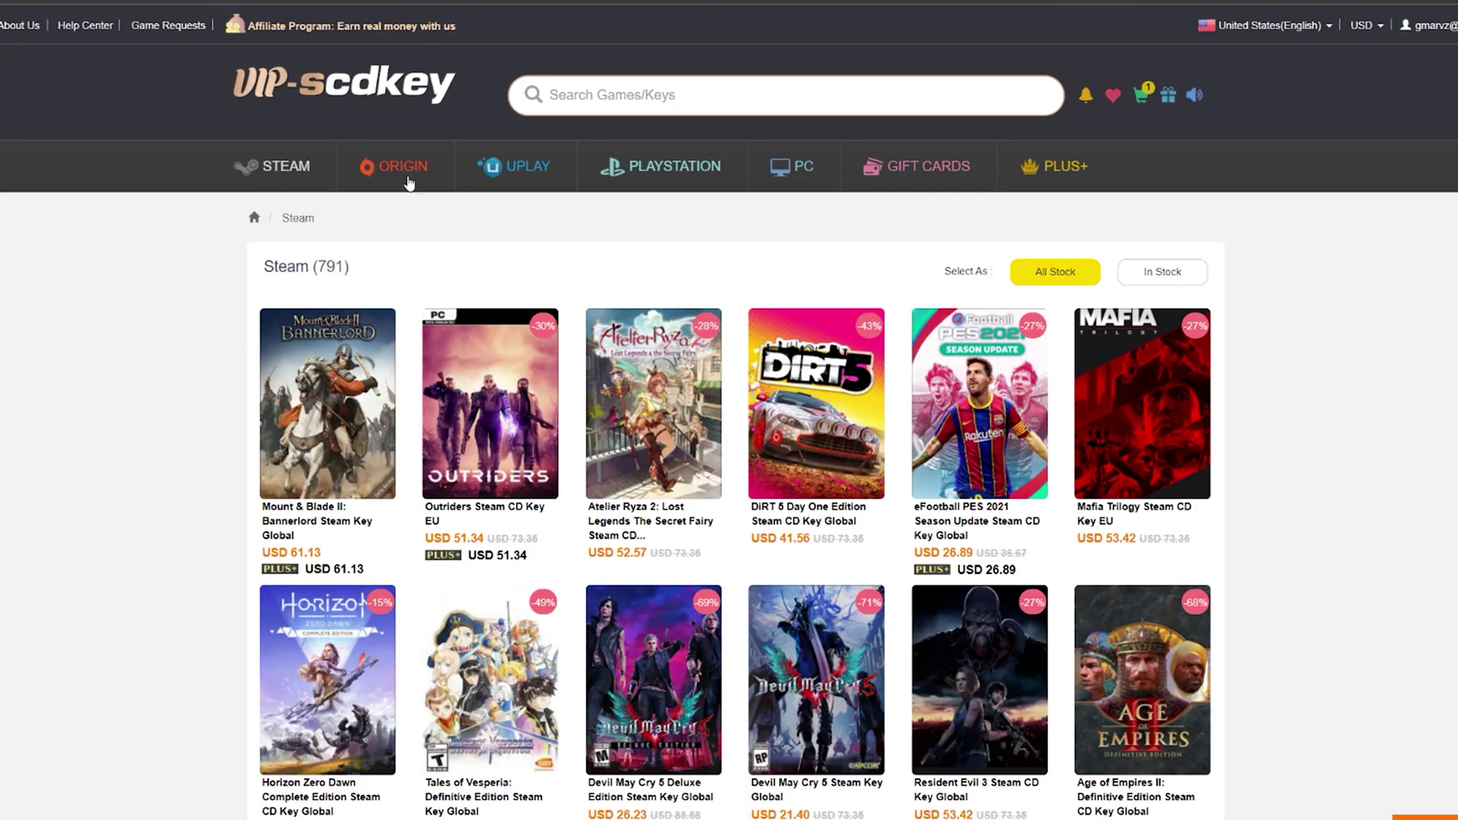
left_click(408, 181)
left_click(501, 168)
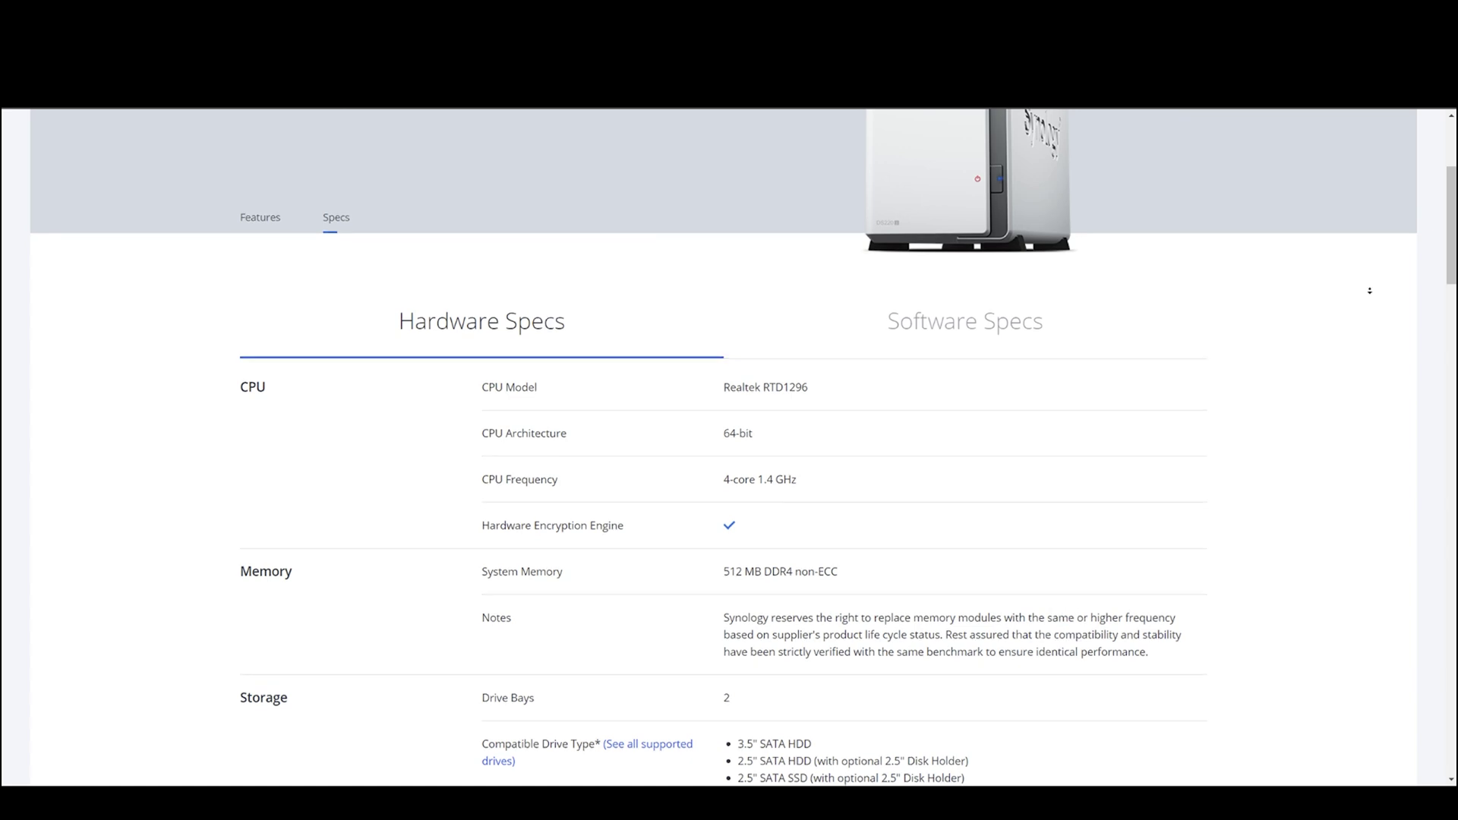
Scroll the DS220j Hardware Specs to its CPU, memory and drive bay details.
scroll(1369, 290, "down", 3)
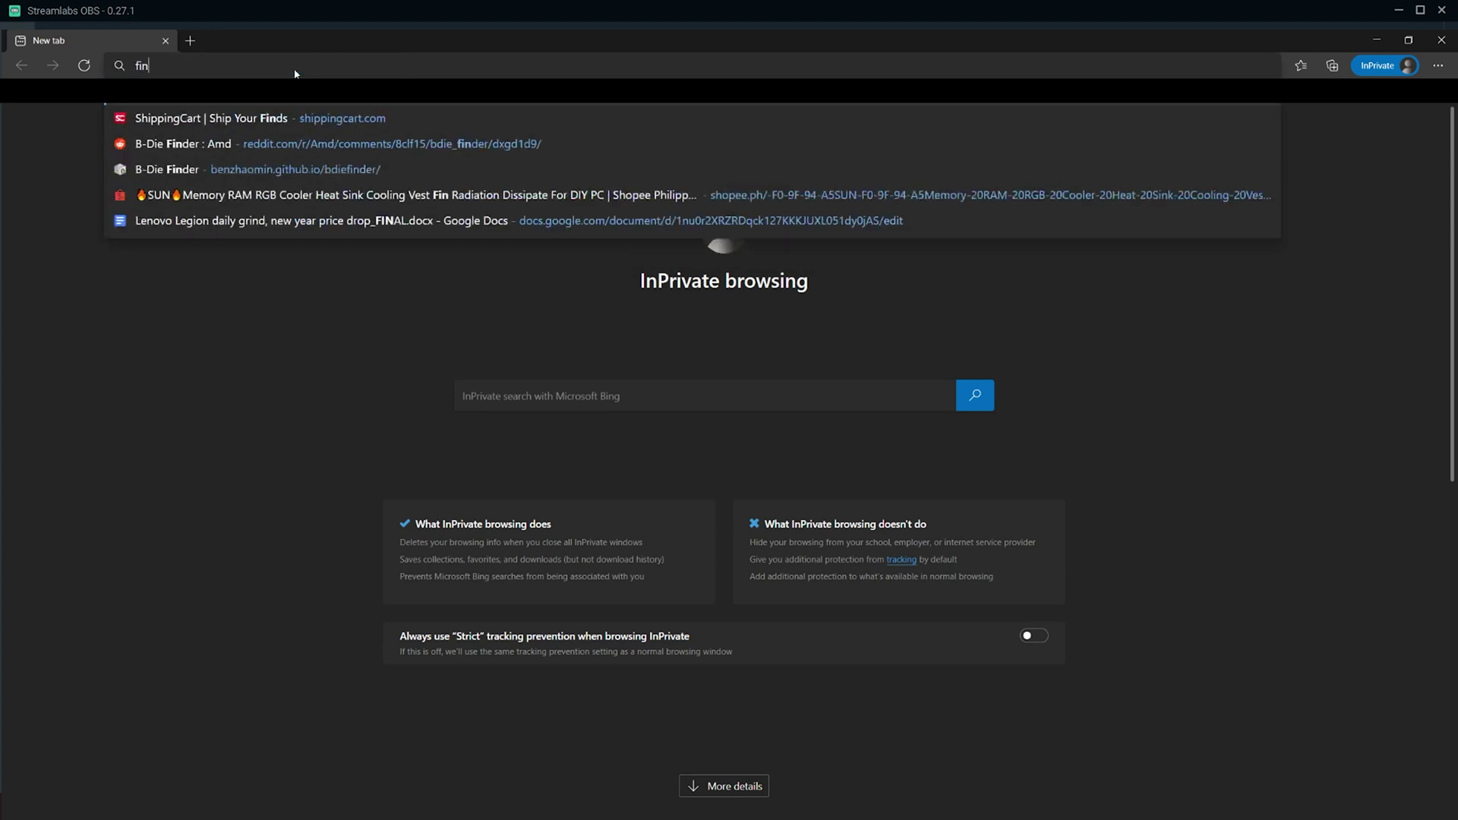
Load find.synology.com and connect to the discovered NAS for setup.
type("logy")
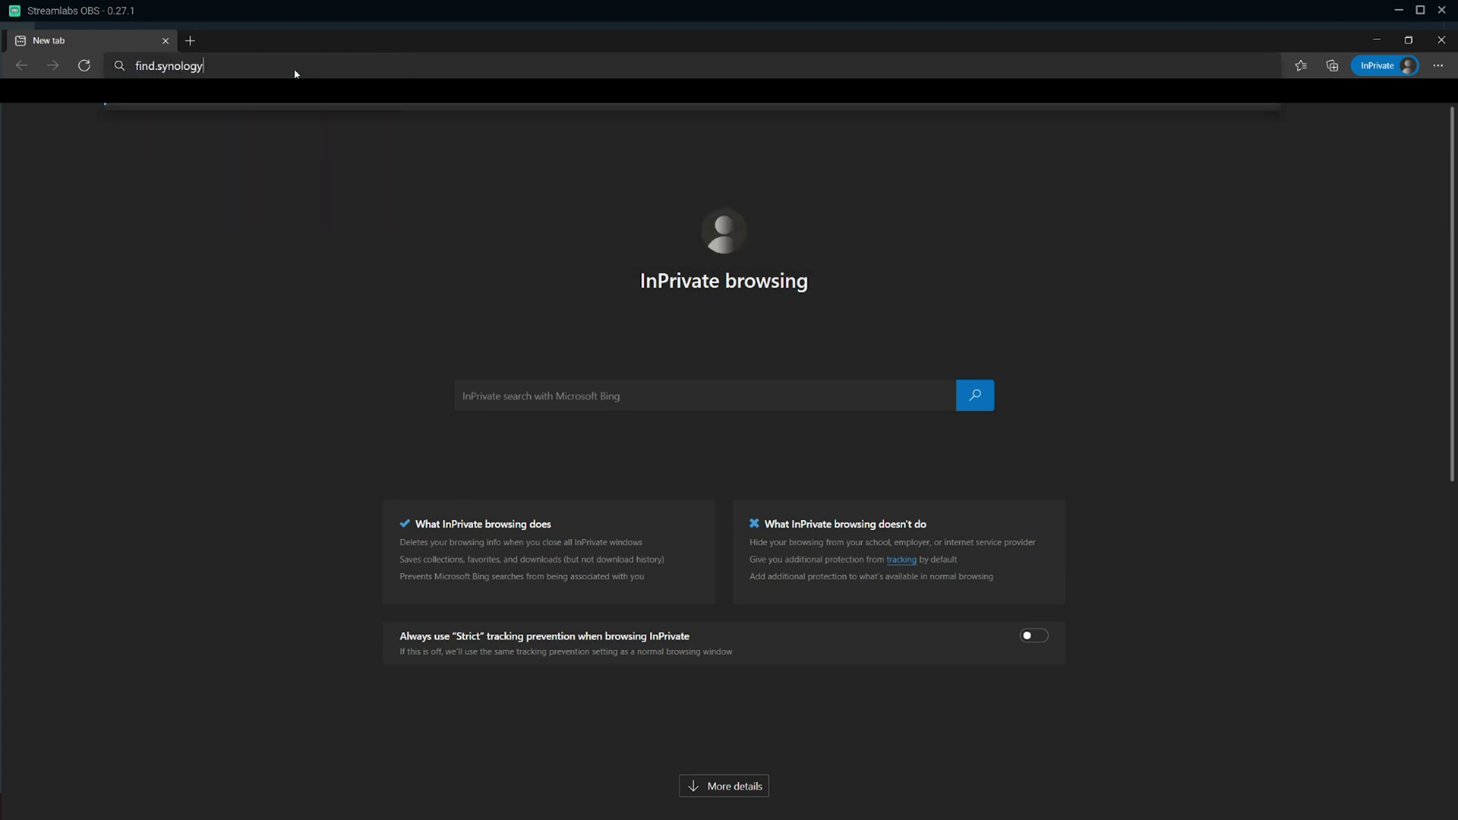
type(".com")
key("Return")
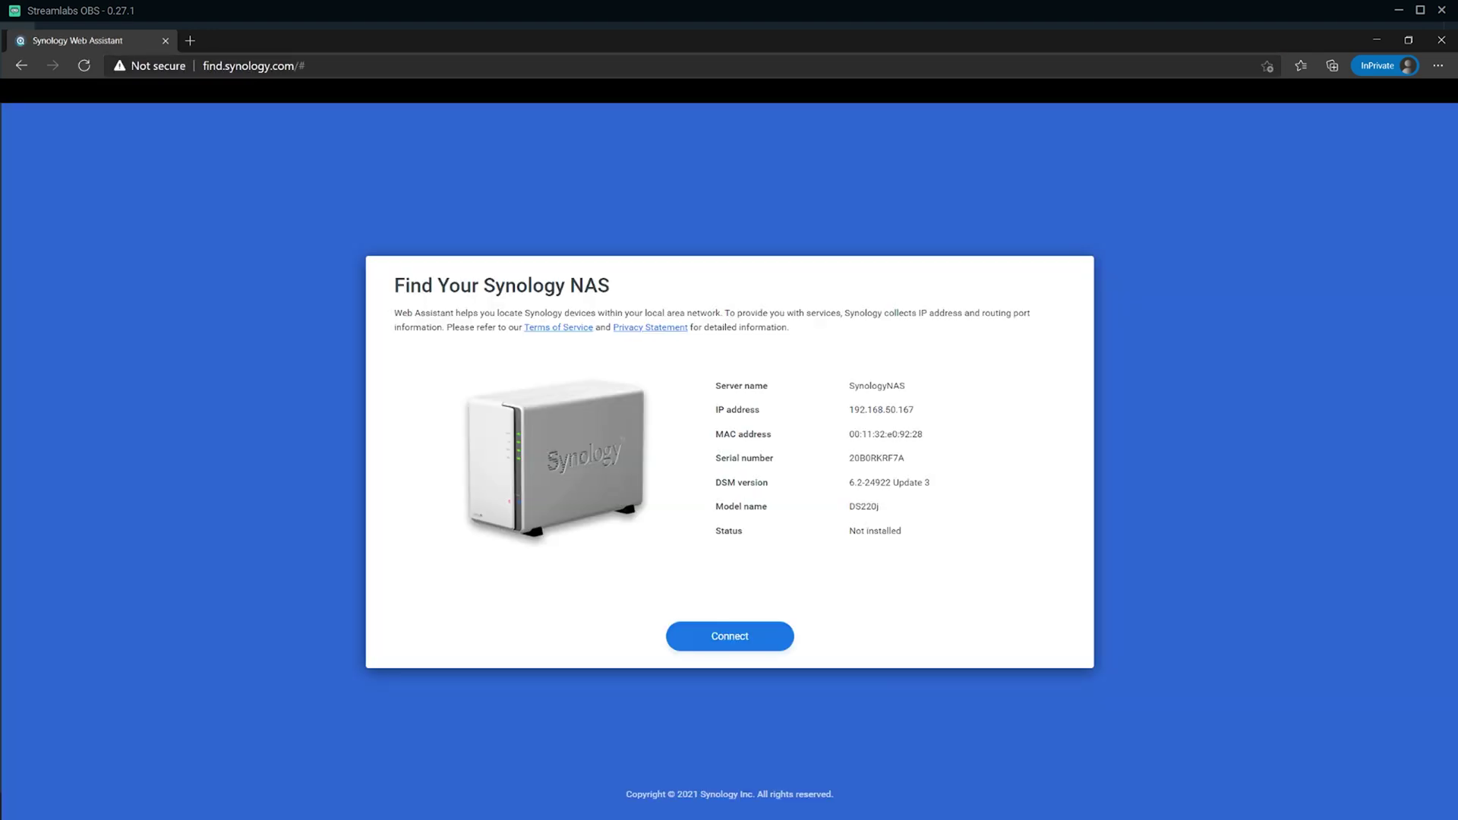
left_click(730, 635)
Accept the licence agreement and the privacy statement to continue setup.
left_click(401, 583)
scroll(729, 456, "down", 15)
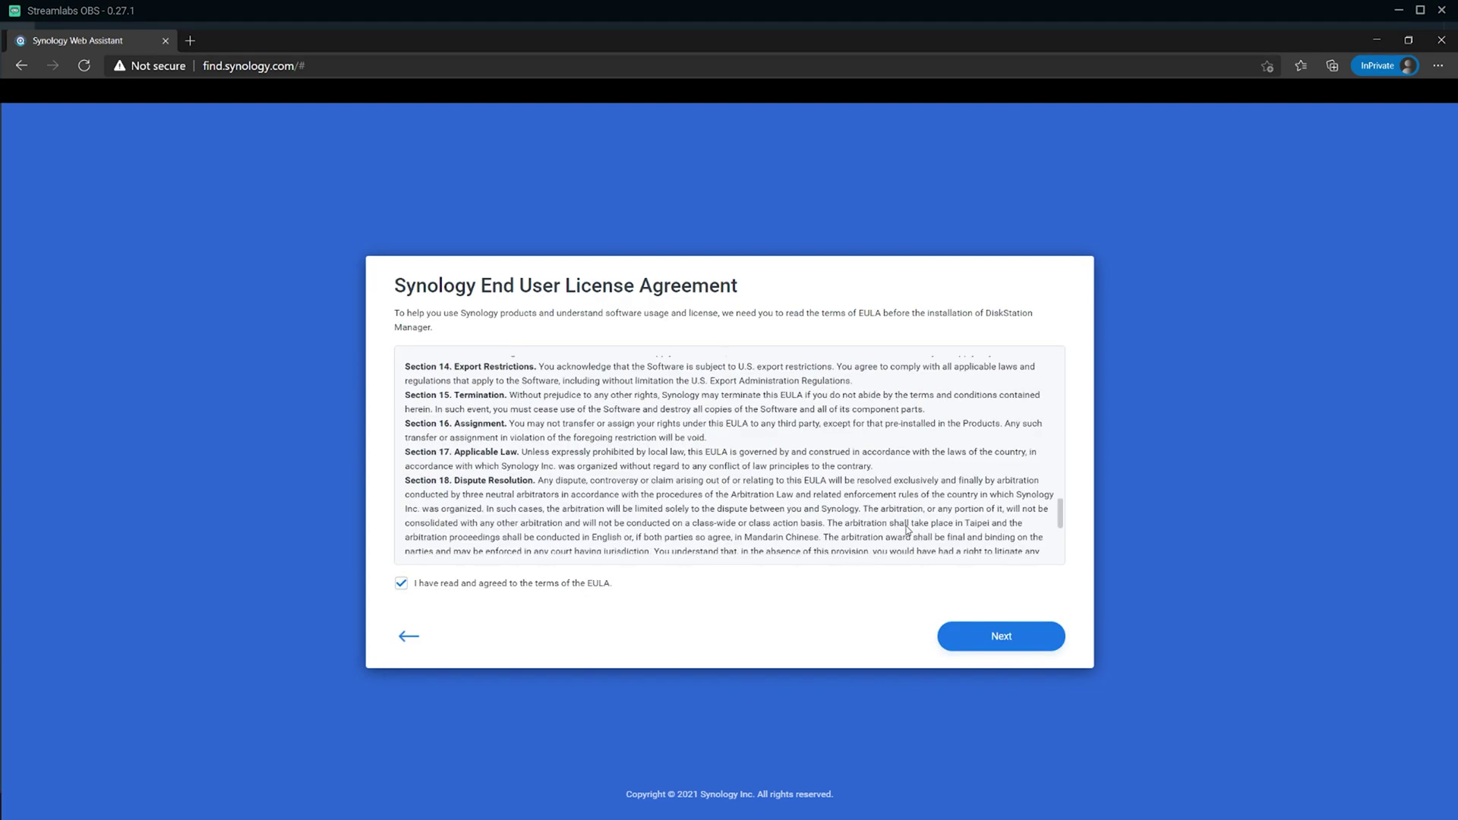
left_click(1015, 644)
scroll(993, 558, "down", 15)
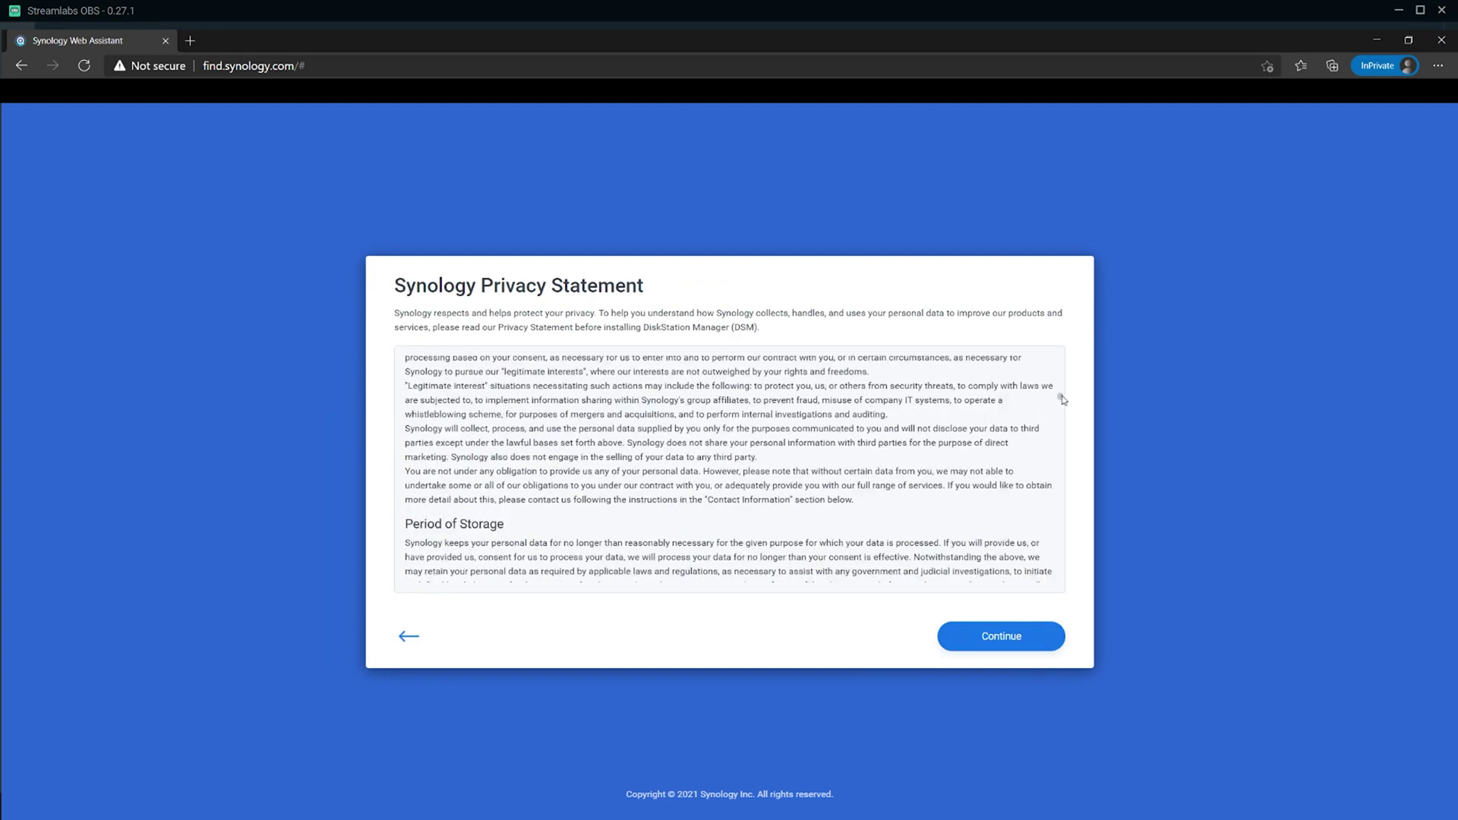
left_click(1010, 636)
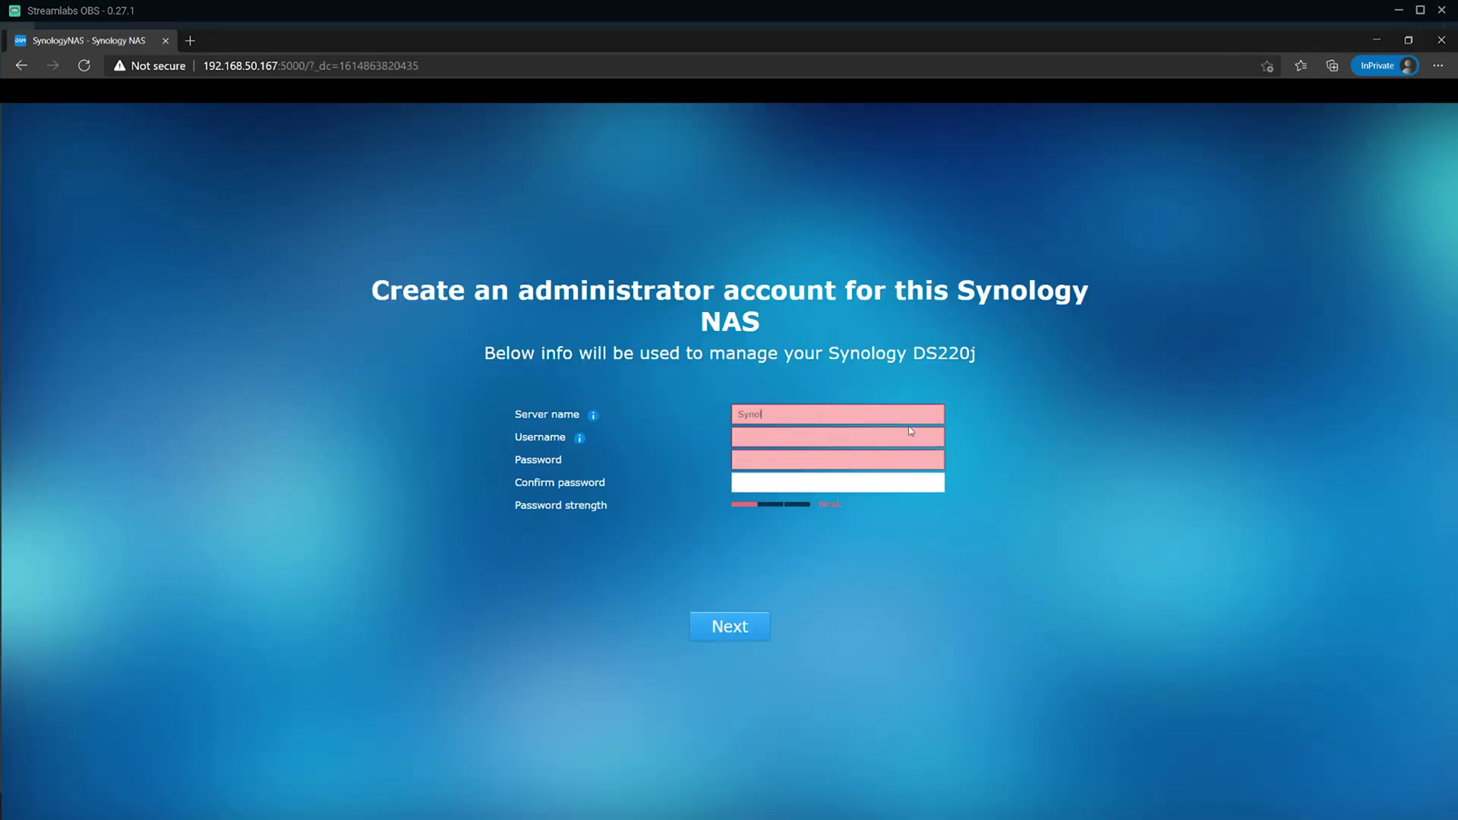
Name the server SynologyDS220J, enter an admin username and matching passwords, and submit.
type("J")
key("Tab")
type("HomeBa")
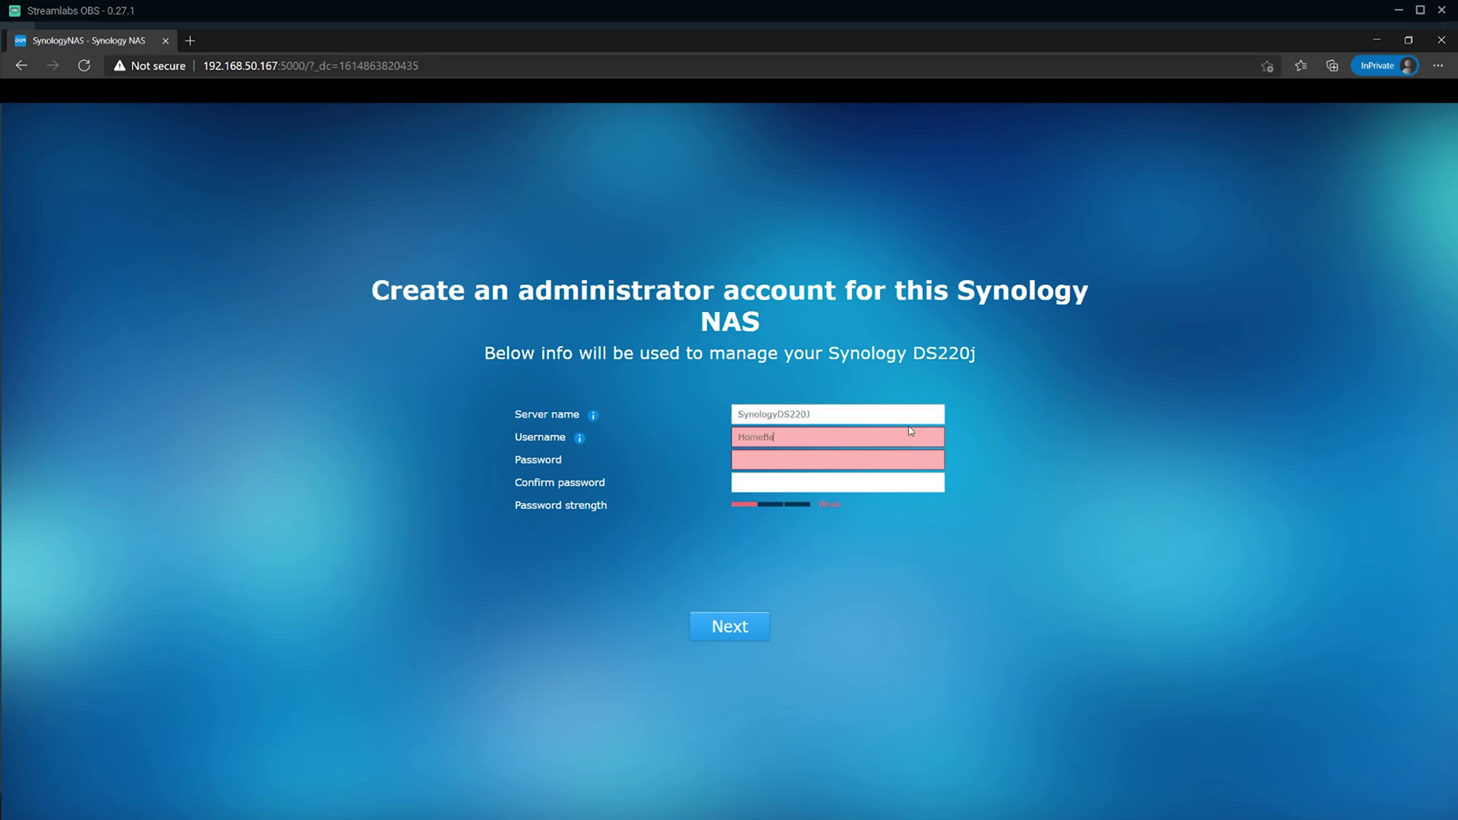
type("ckup")
key("Tab")
type("*****")
key("Tab")
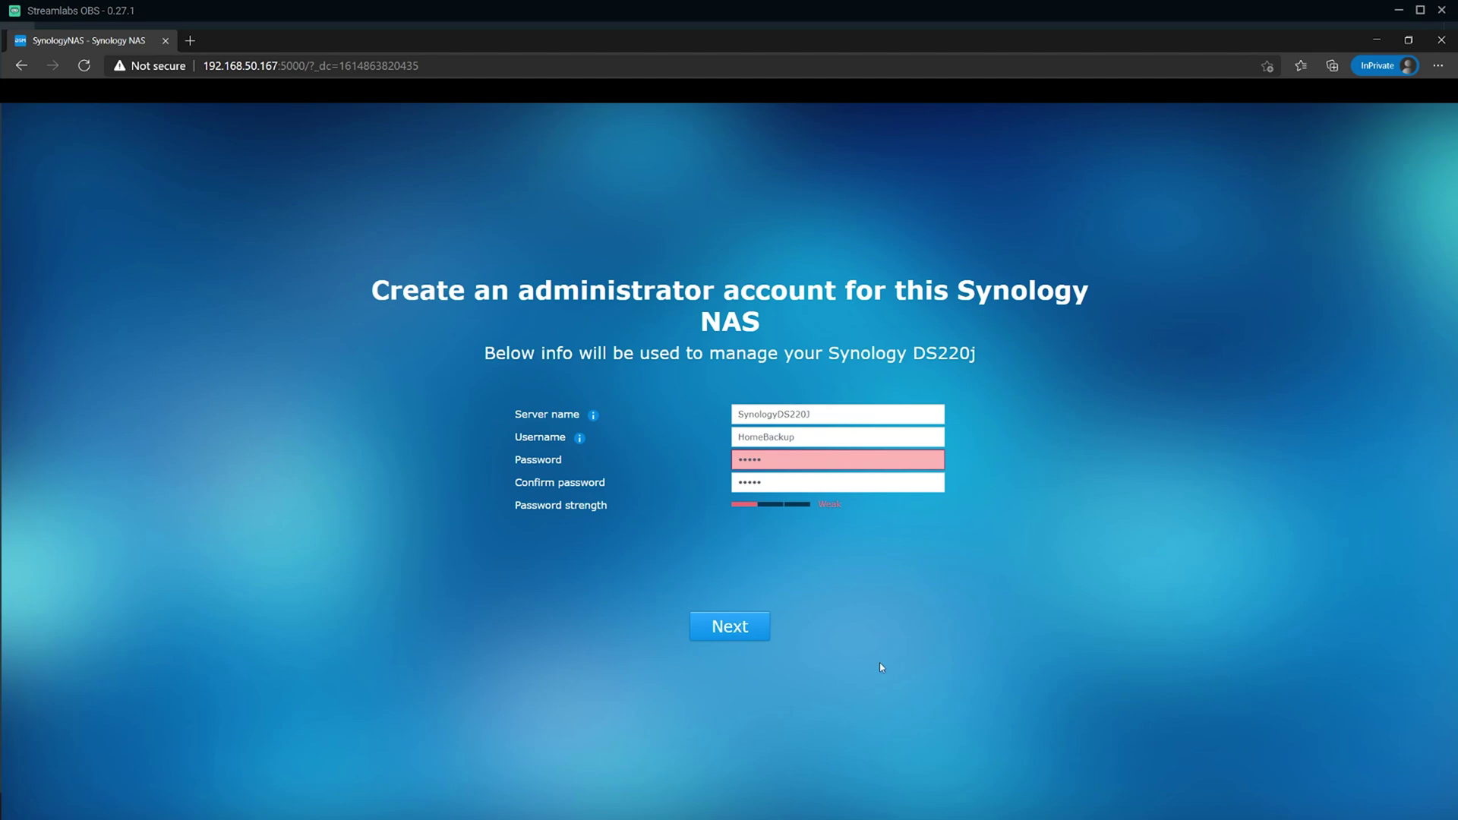
left_click(742, 628)
type("**")
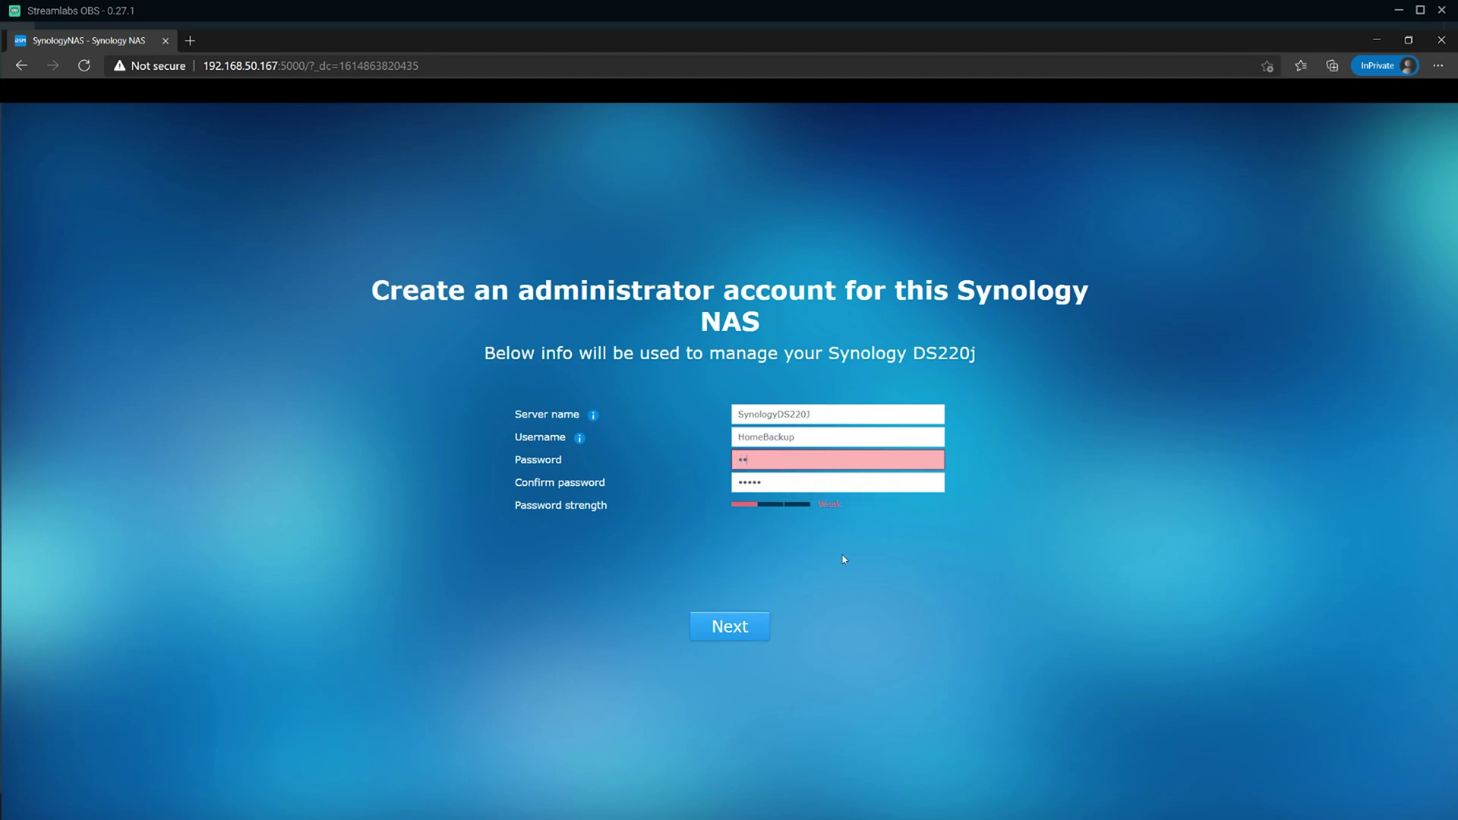
type("****")
key("Tab")
type("******")
left_click(740, 627)
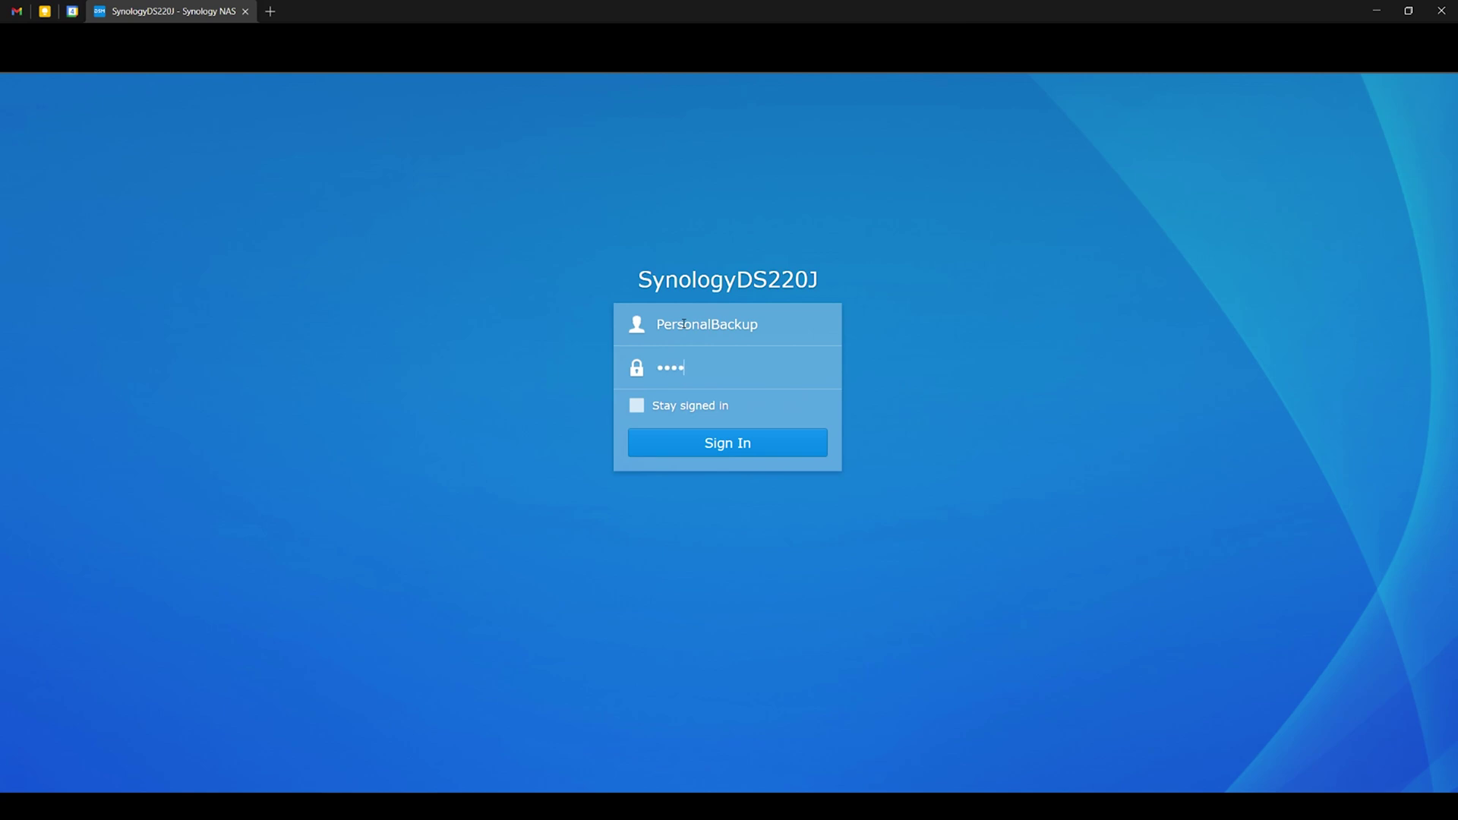
Sign in without saving the password, then try the desktop search, account and notification icons.
left_click(710, 446)
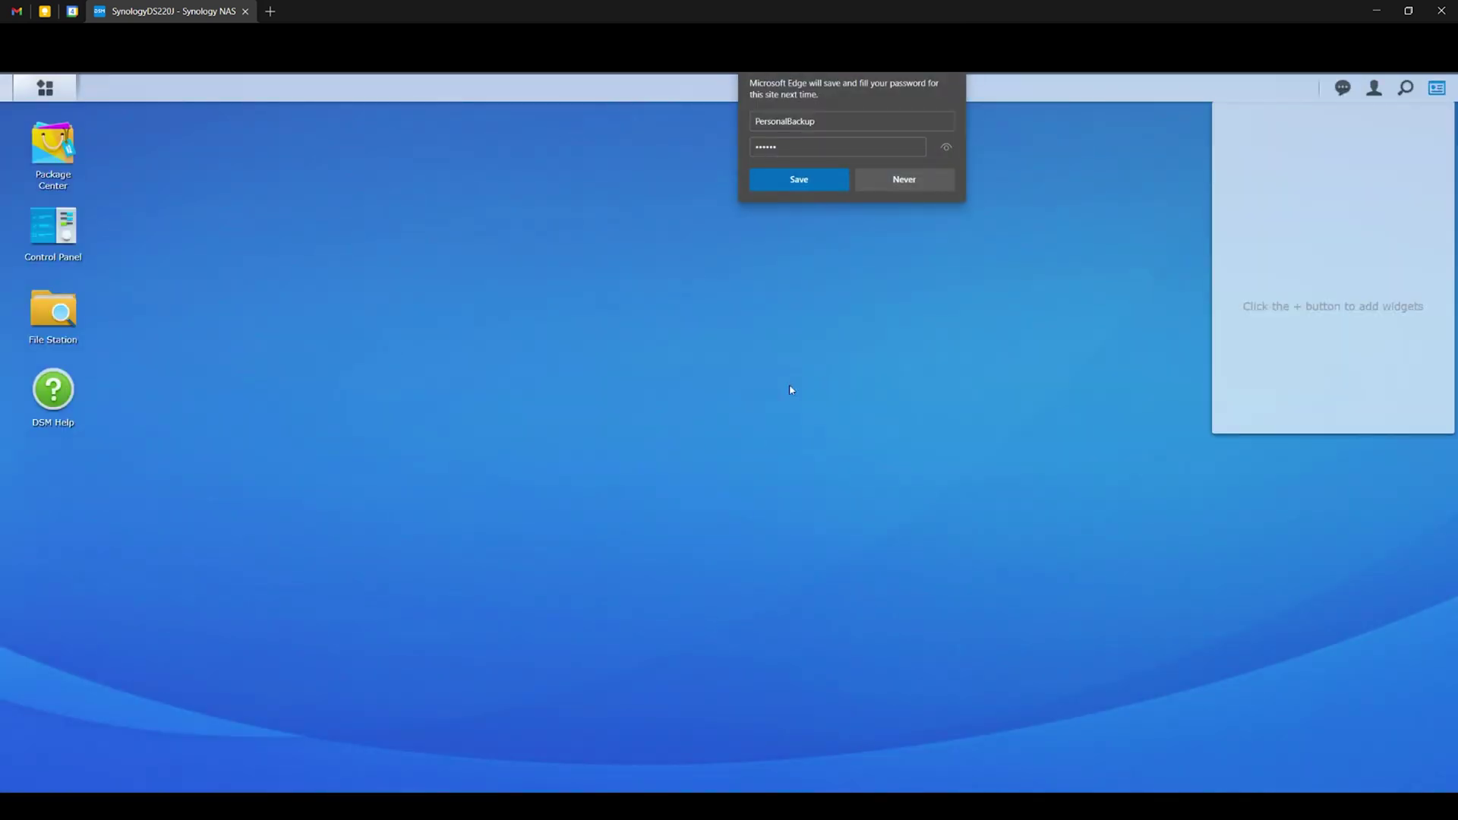
left_click(896, 186)
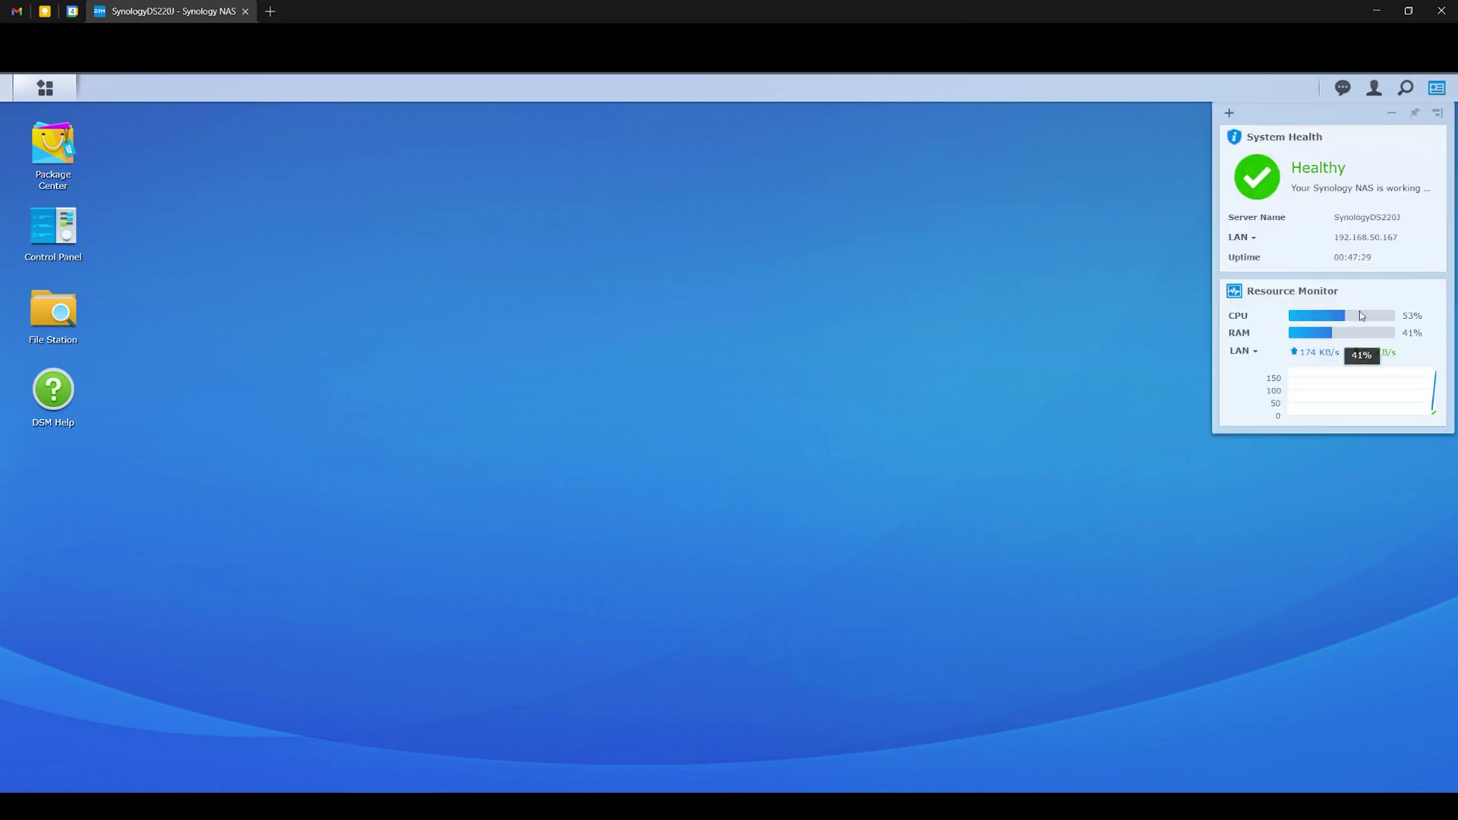
left_click(1405, 88)
left_click(1178, 189)
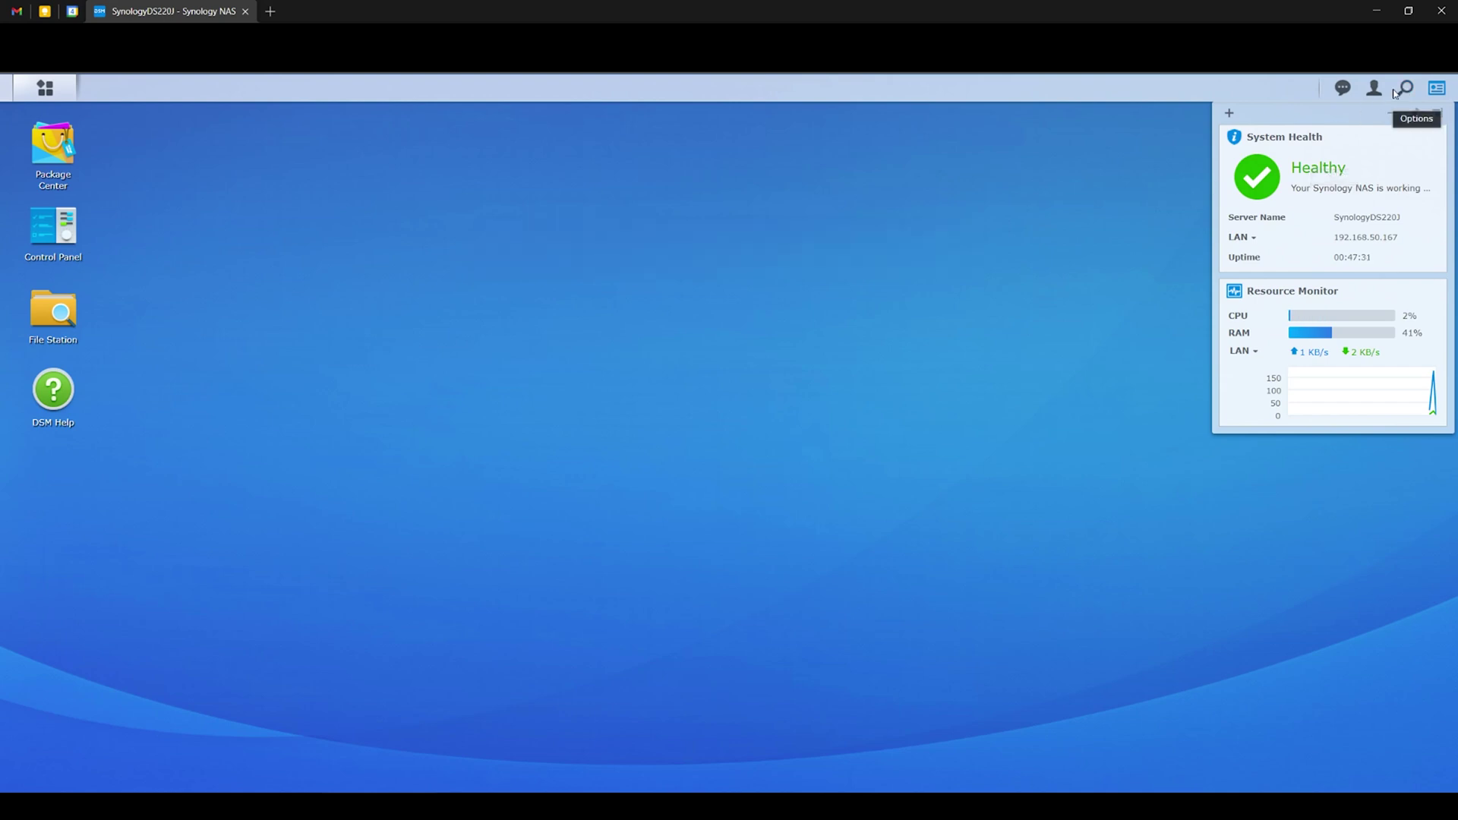
left_click(1374, 88)
left_click(1343, 88)
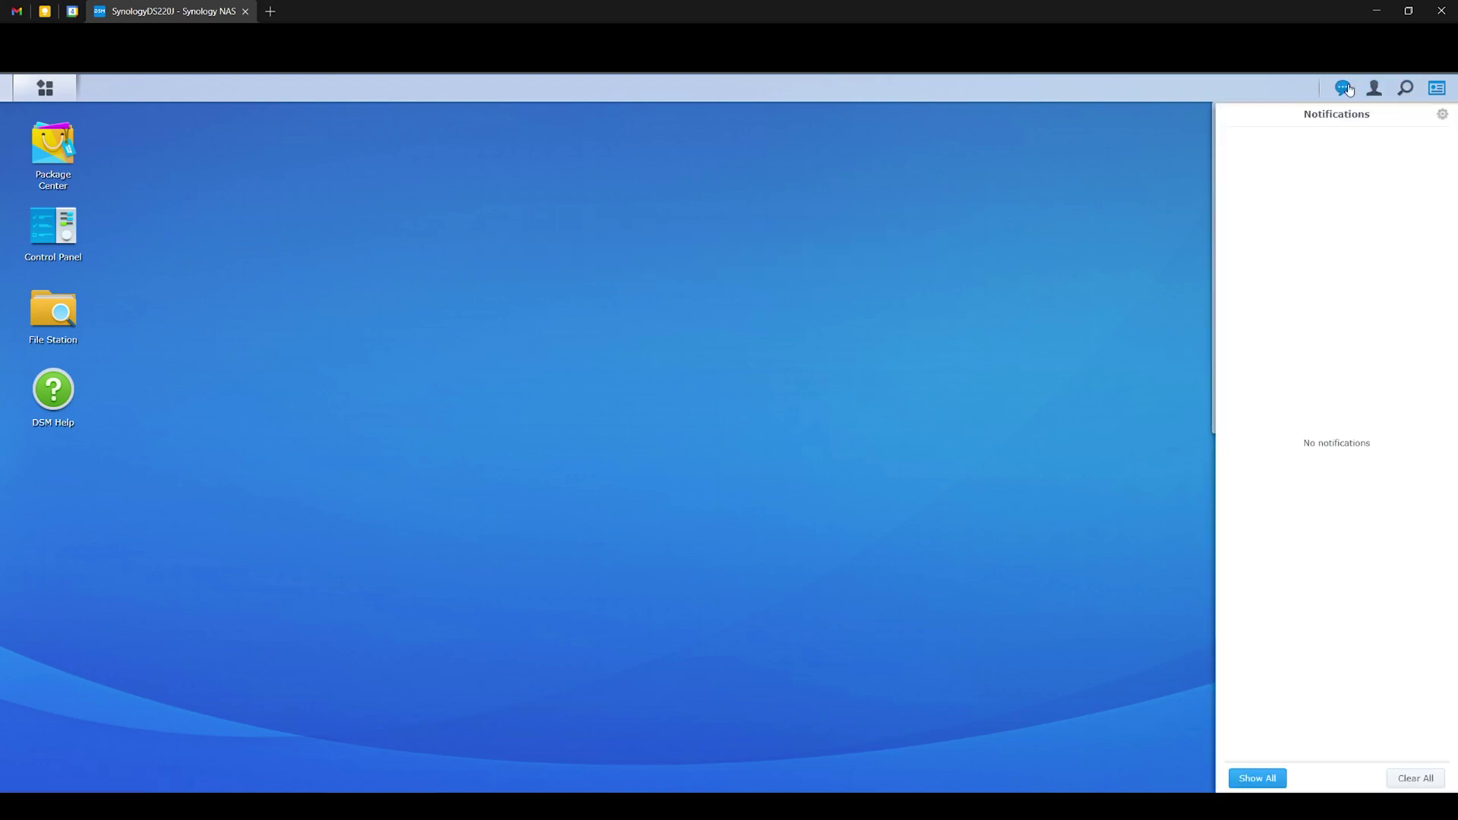
left_click(1342, 88)
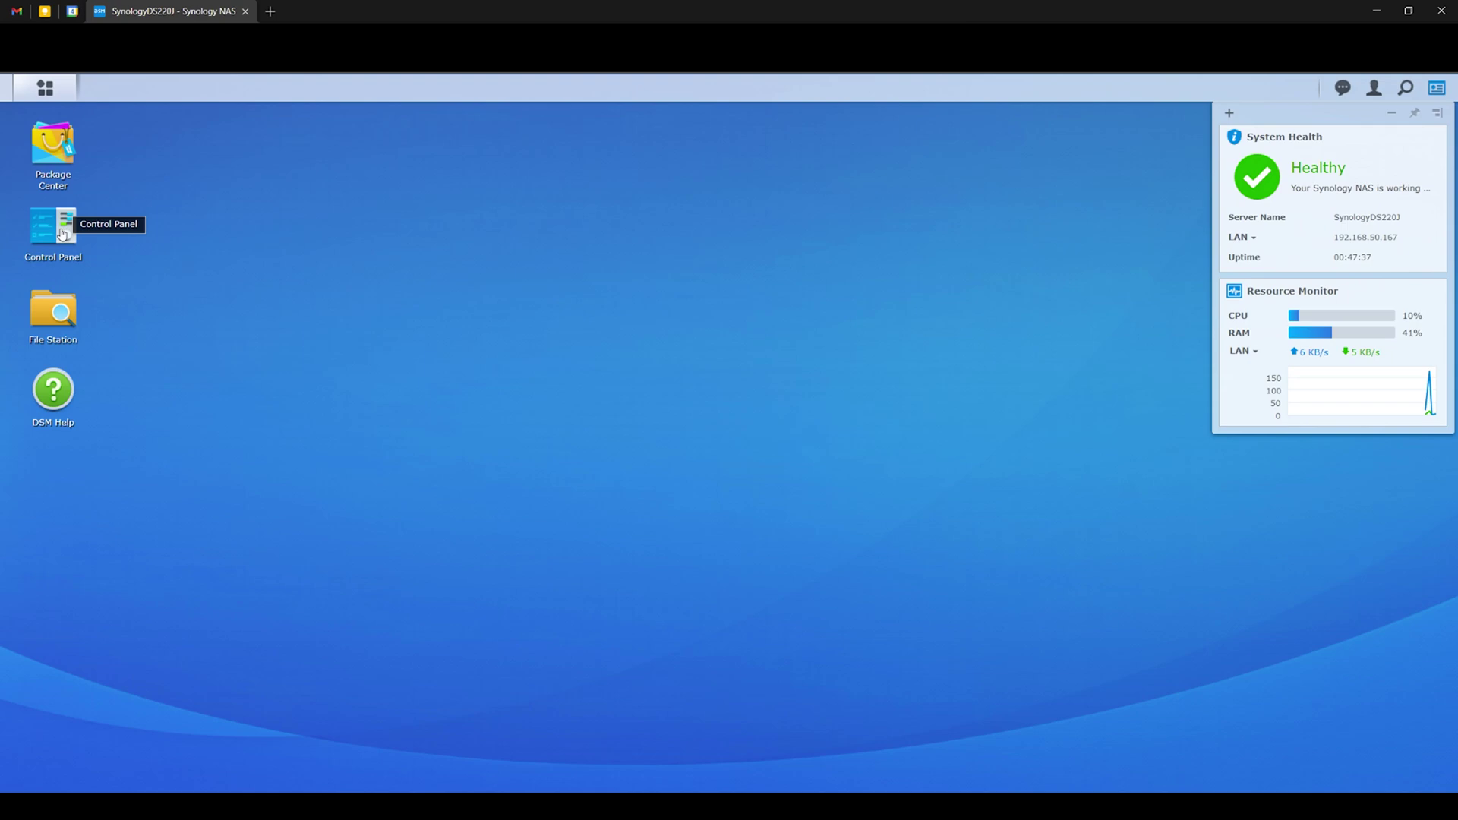
View all installed applications in Main Menu, then open Package Center.
left_click(58, 94)
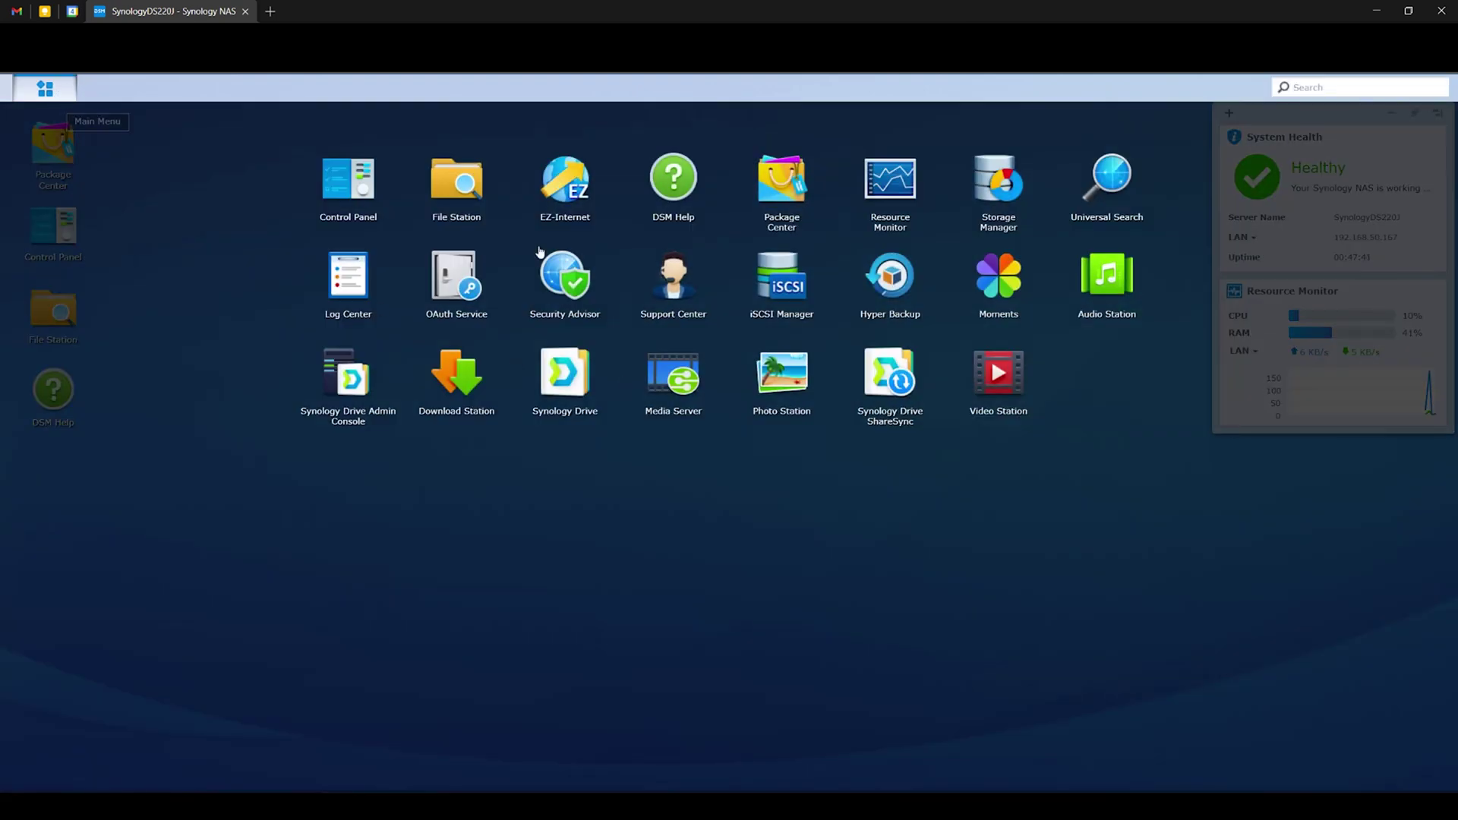
left_click(815, 570)
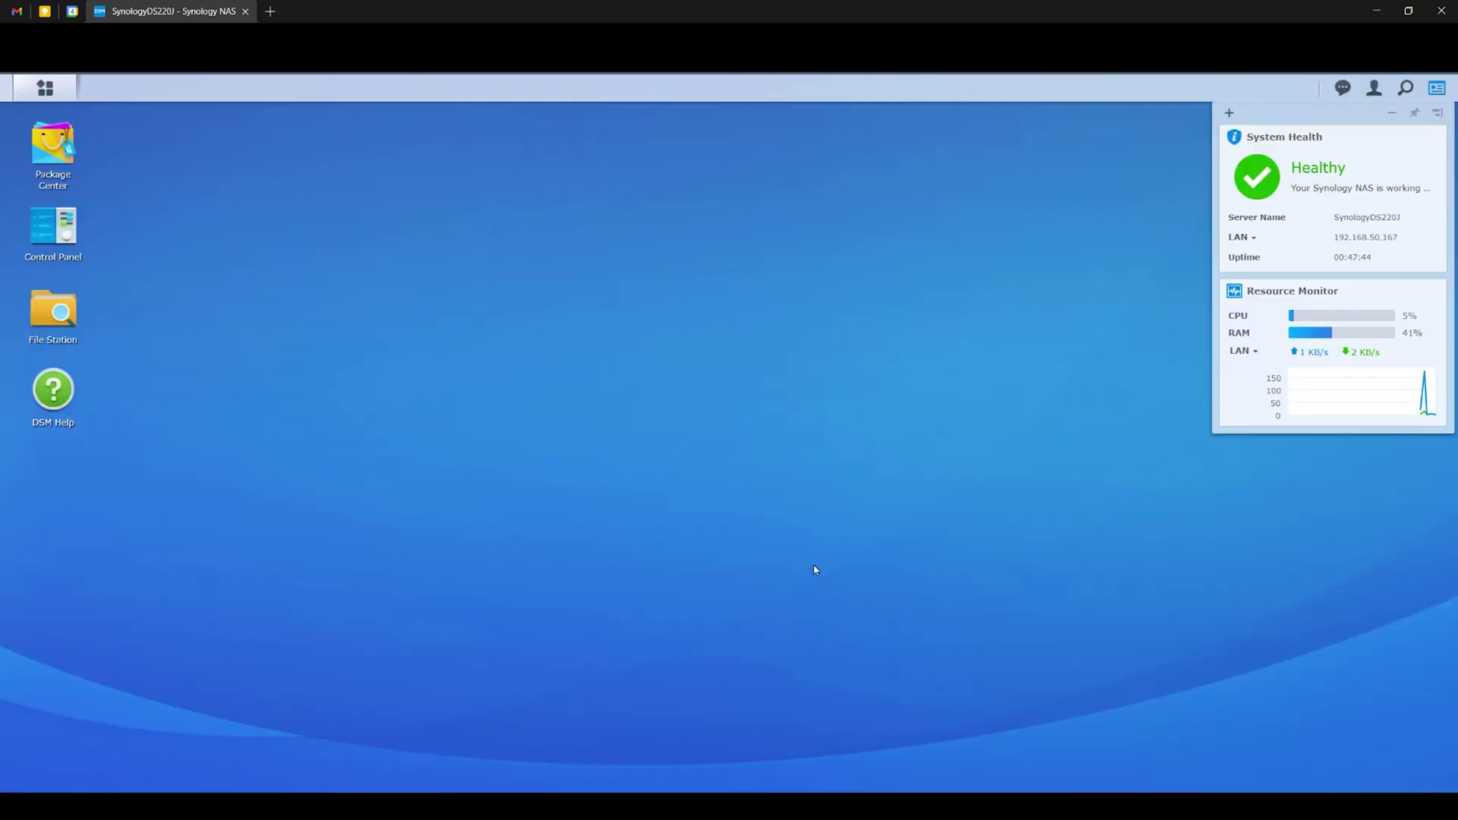
left_click(81, 174)
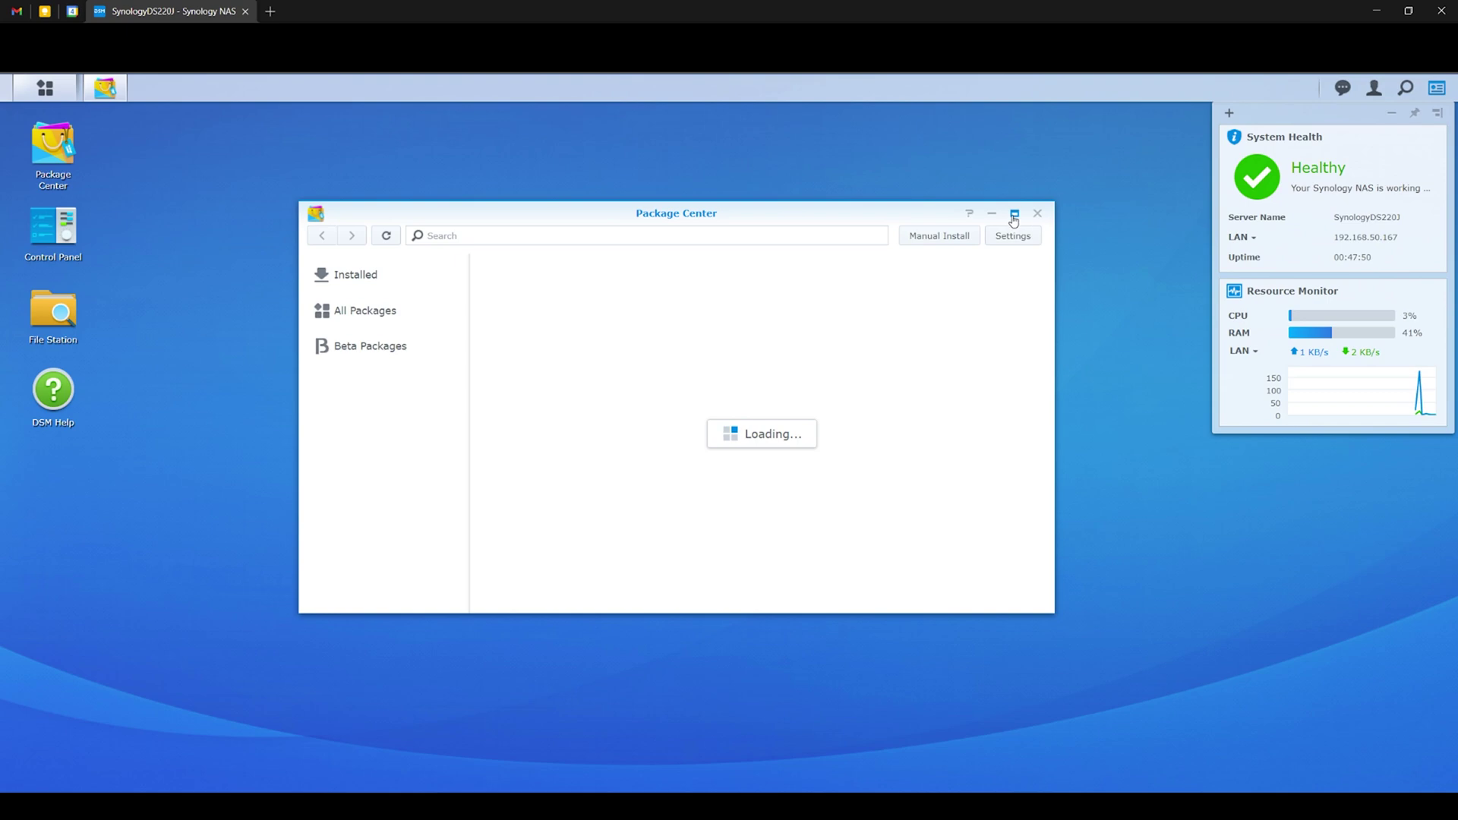
Maximize Package Center, scroll through the catalogue, and close it.
left_click(1014, 213)
scroll(974, 625, "down", 15)
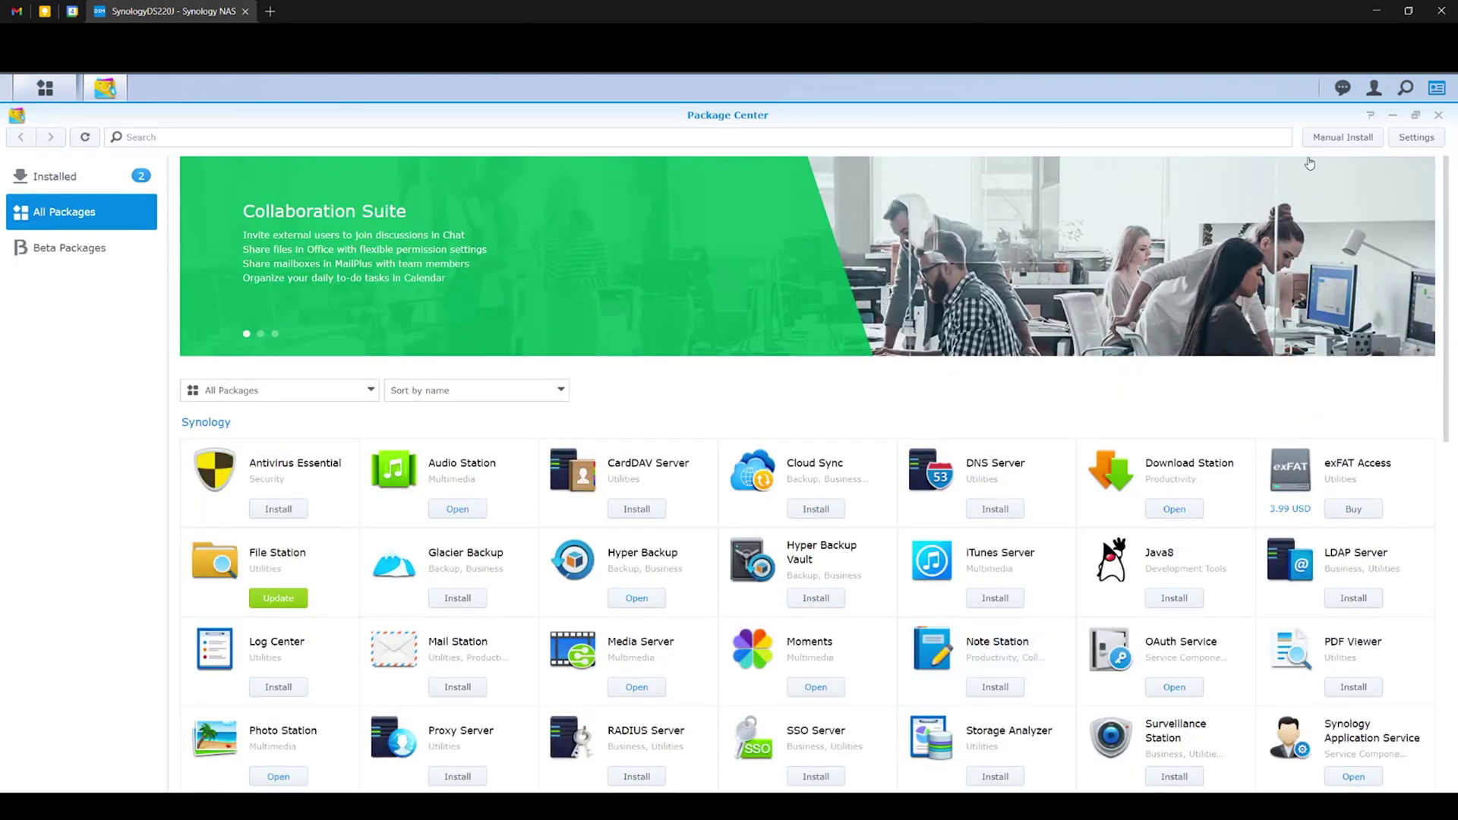
left_click(1439, 117)
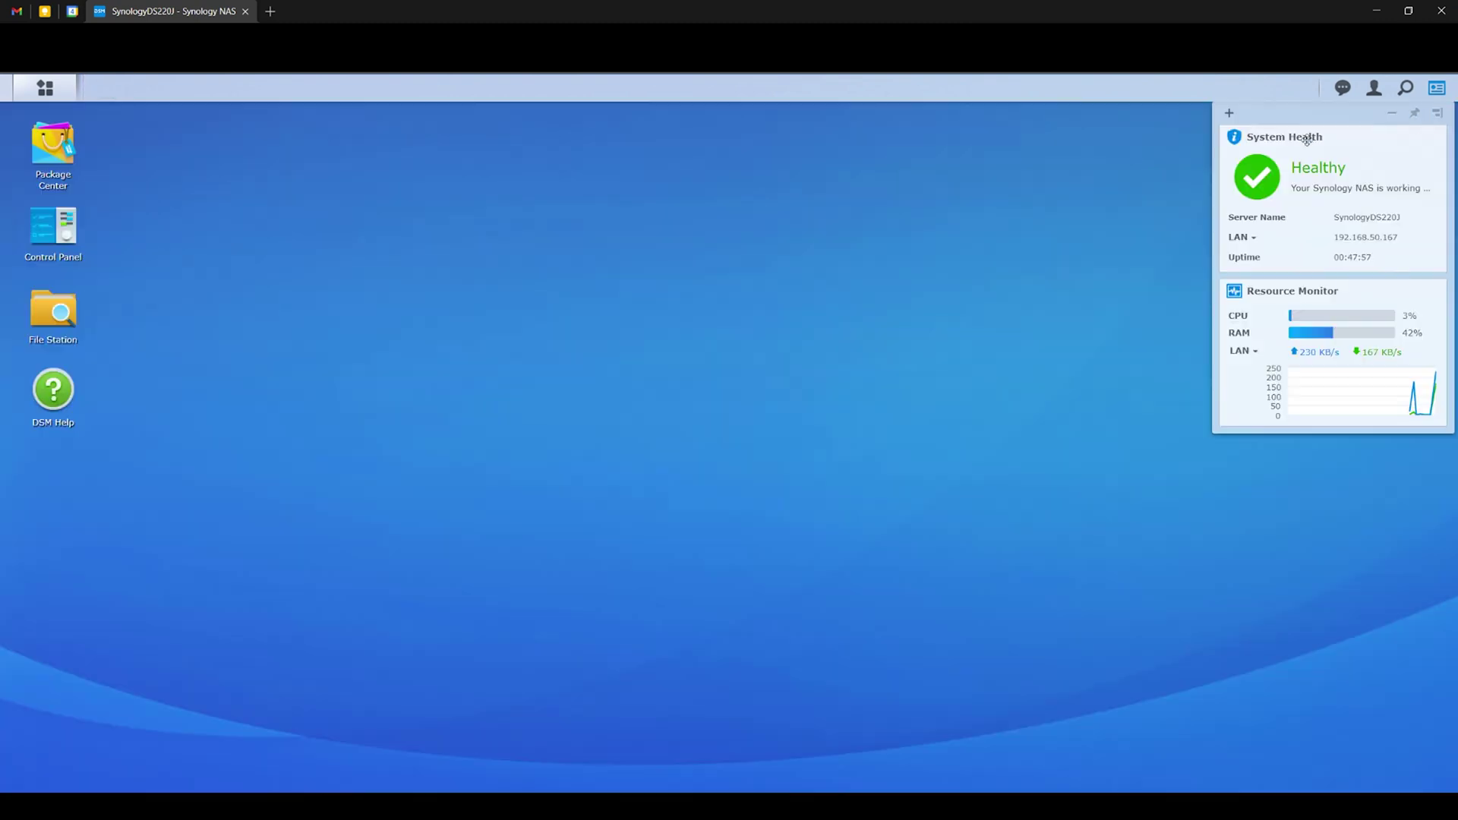
View the homes, music, photo and video folders in File Station, then search 'synology drive server'.
left_click(74, 322)
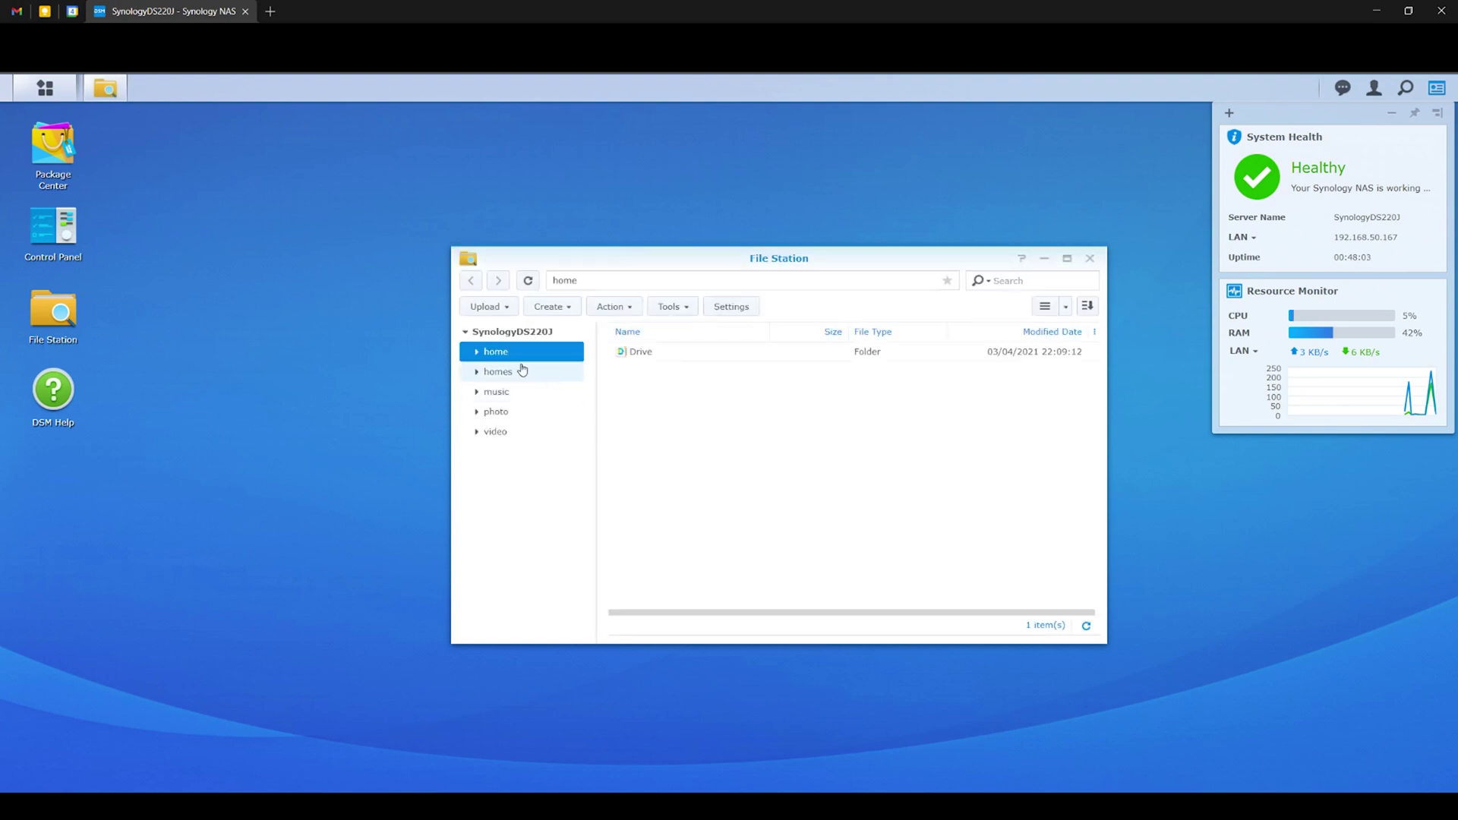
left_click(509, 375)
left_click(507, 391)
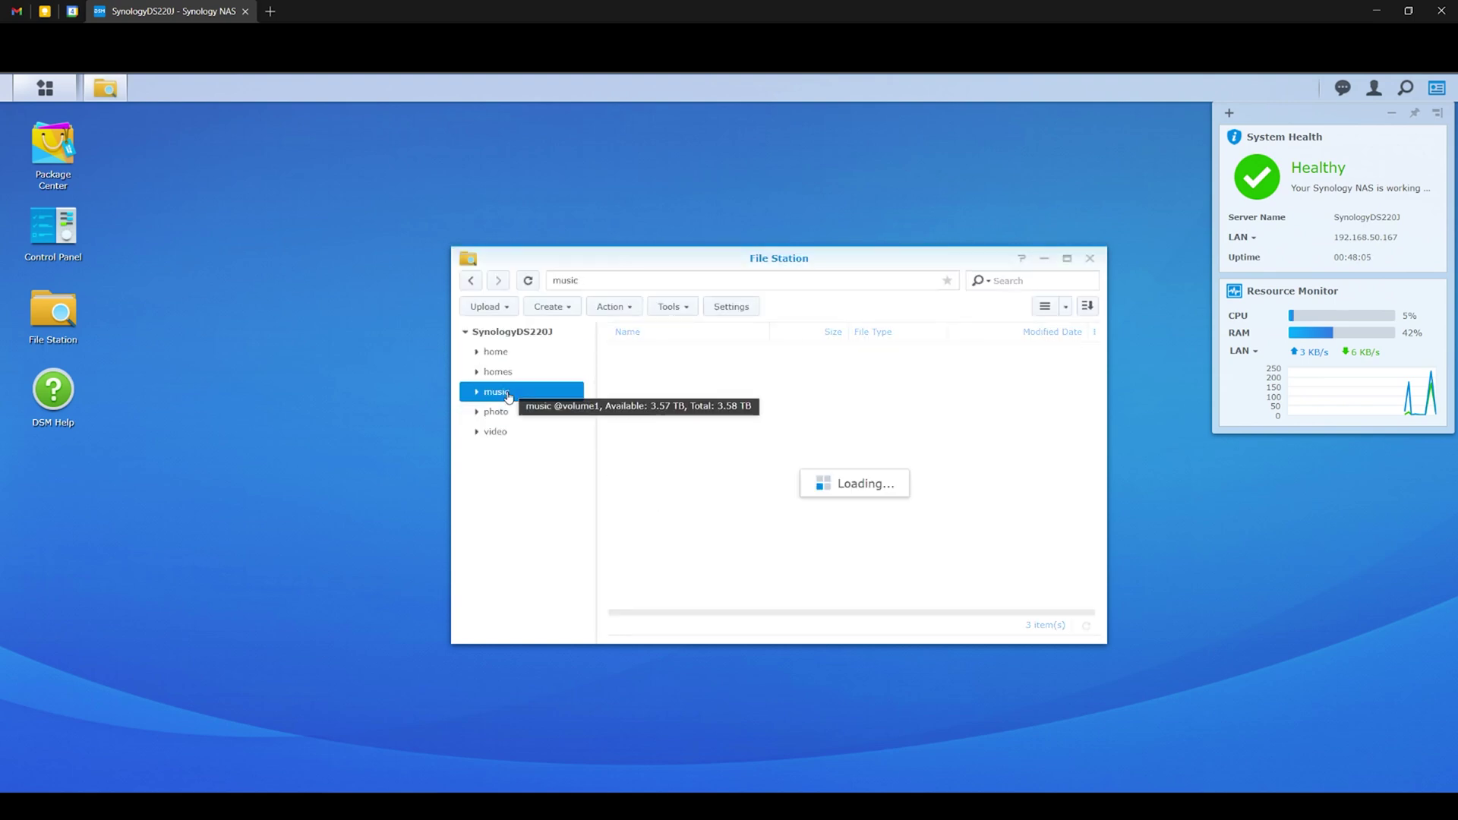
left_click(508, 412)
left_click(500, 431)
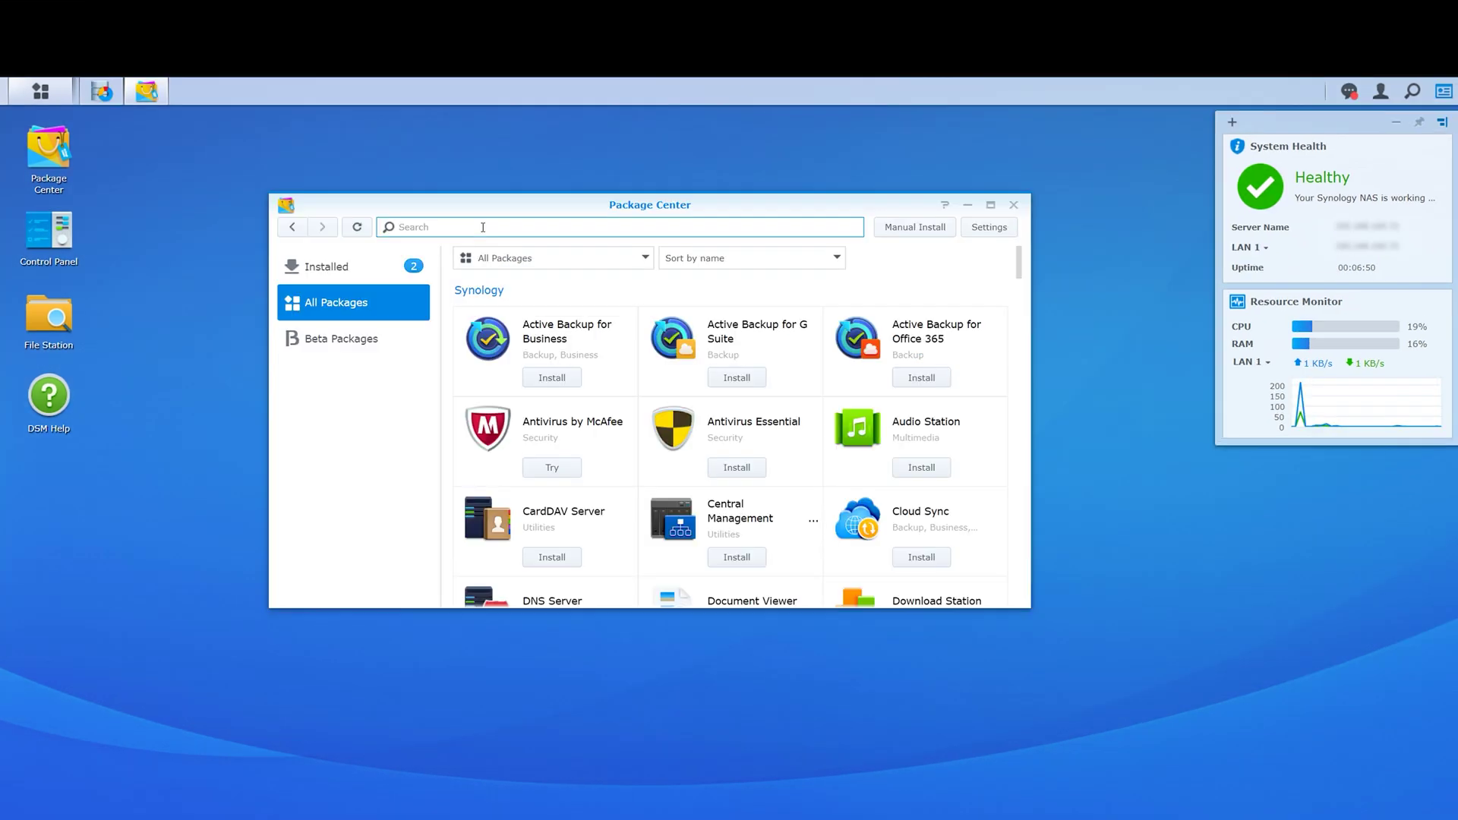
type("synology drive server")
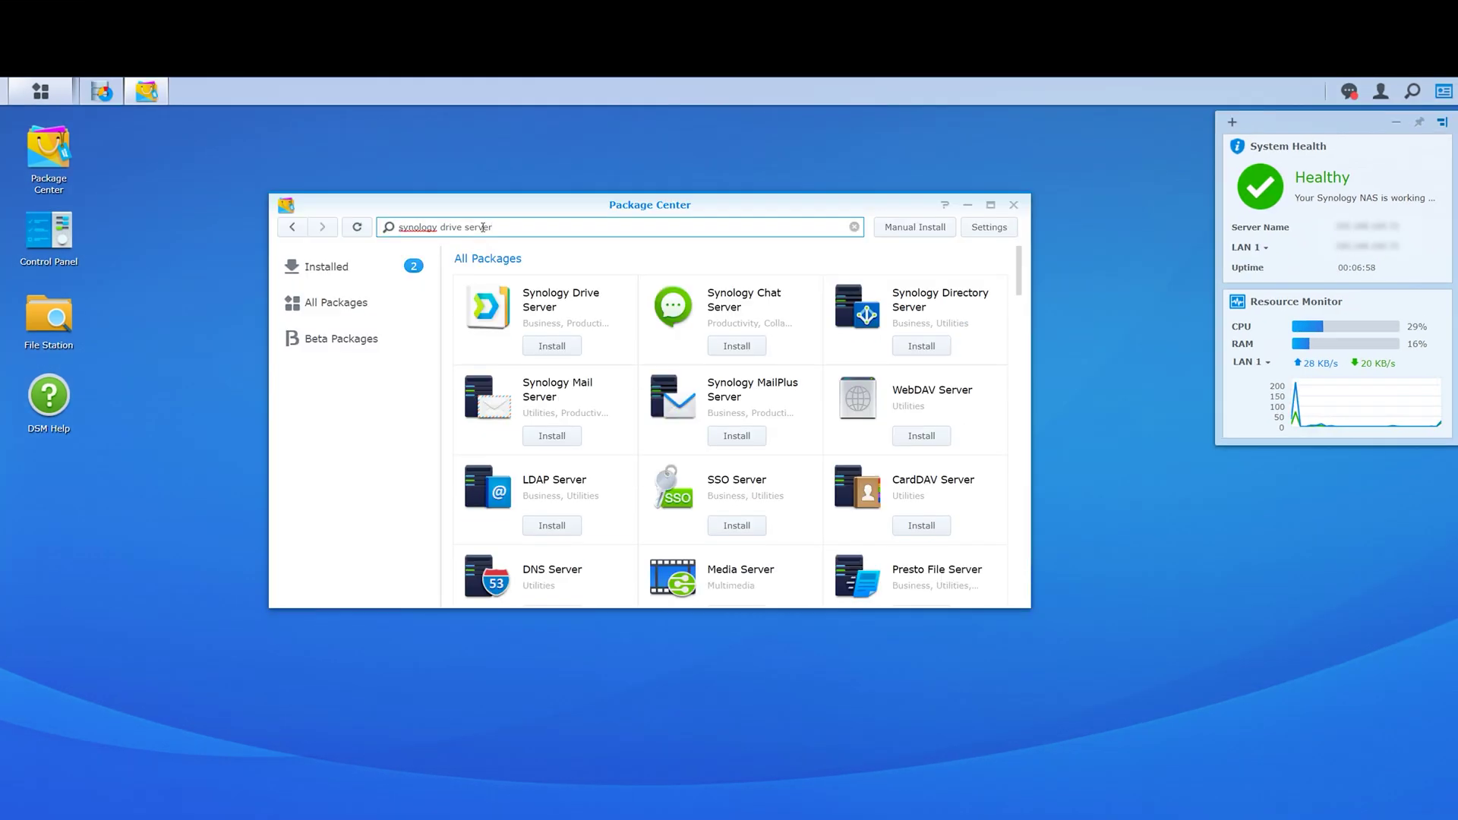
Install Synology Drive Server, then download and install the Windows Drive Client.
left_click(552, 345)
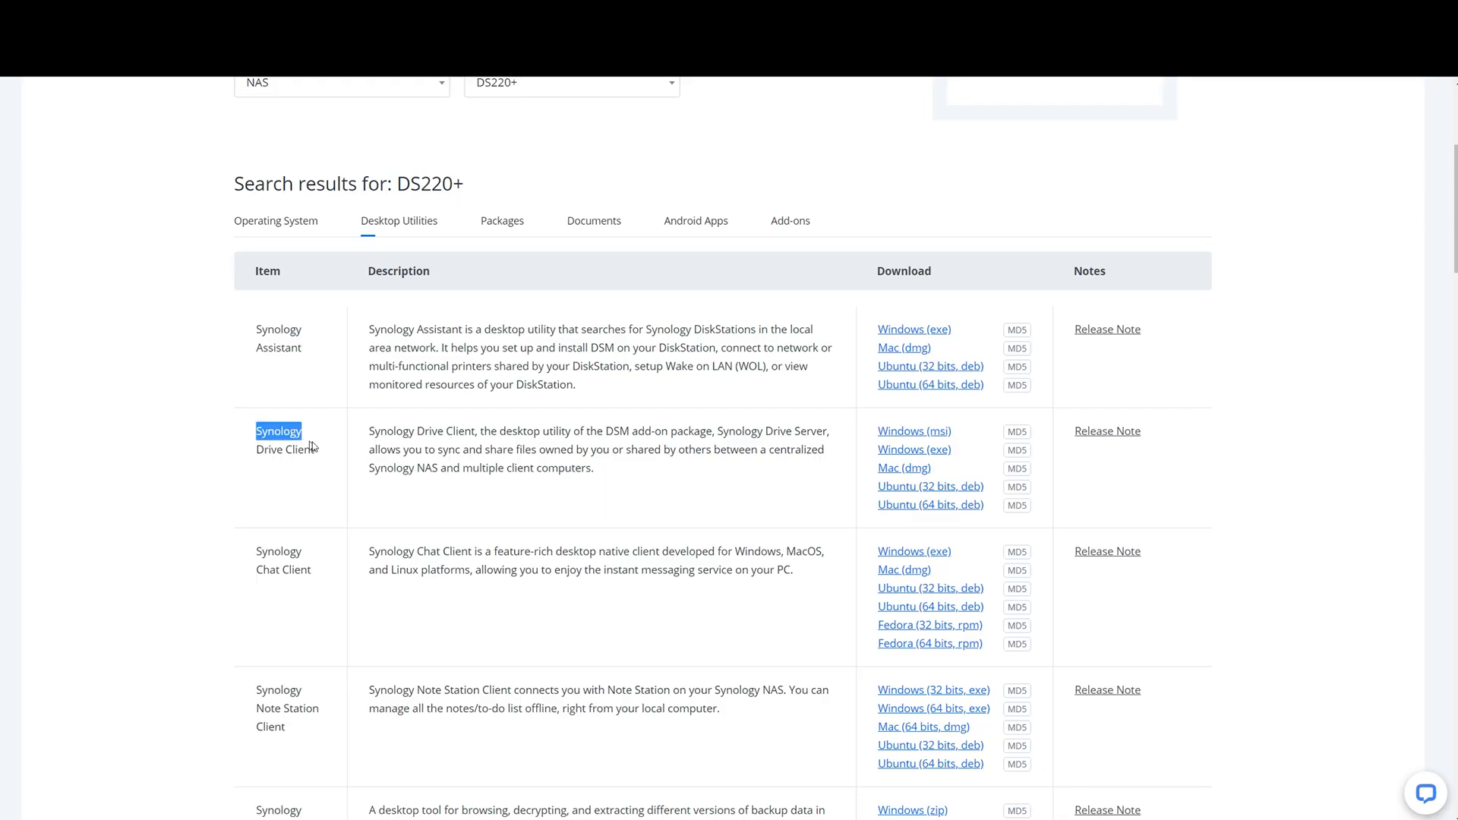
left_click_drag(307, 444, 328, 454)
left_click(90, 805)
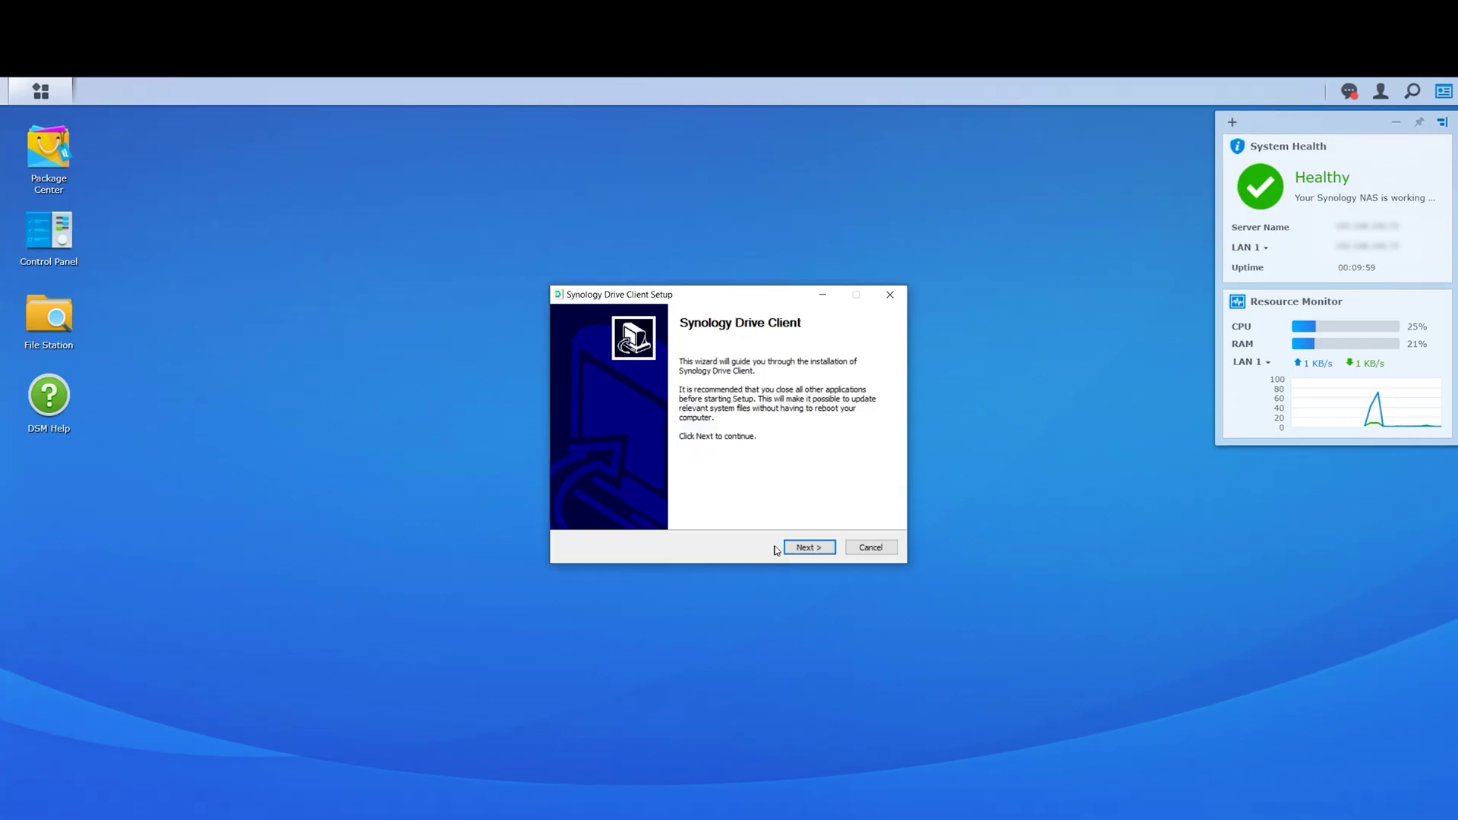
left_click(808, 547)
left_click(808, 547)
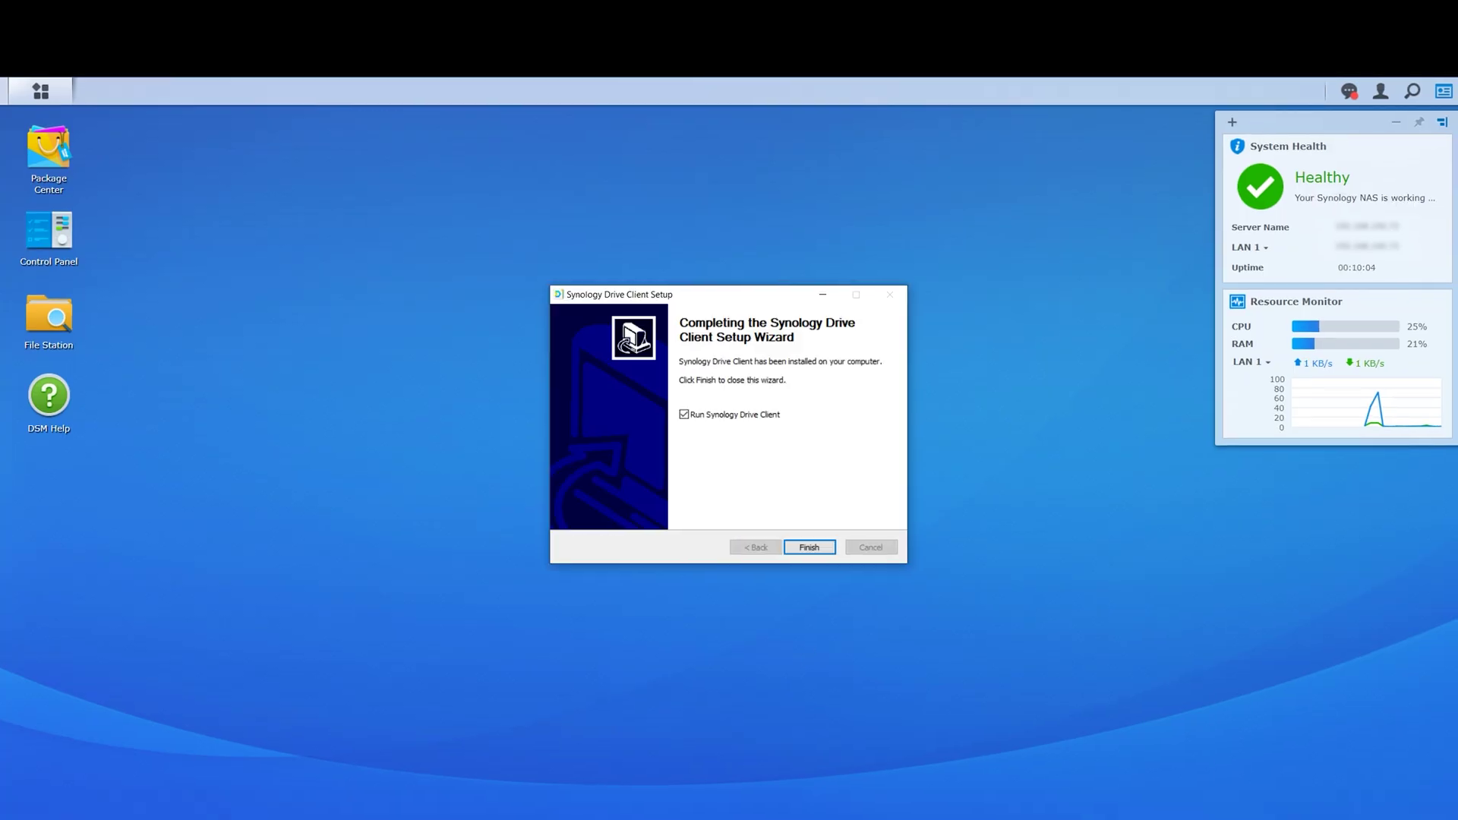
left_click(824, 550)
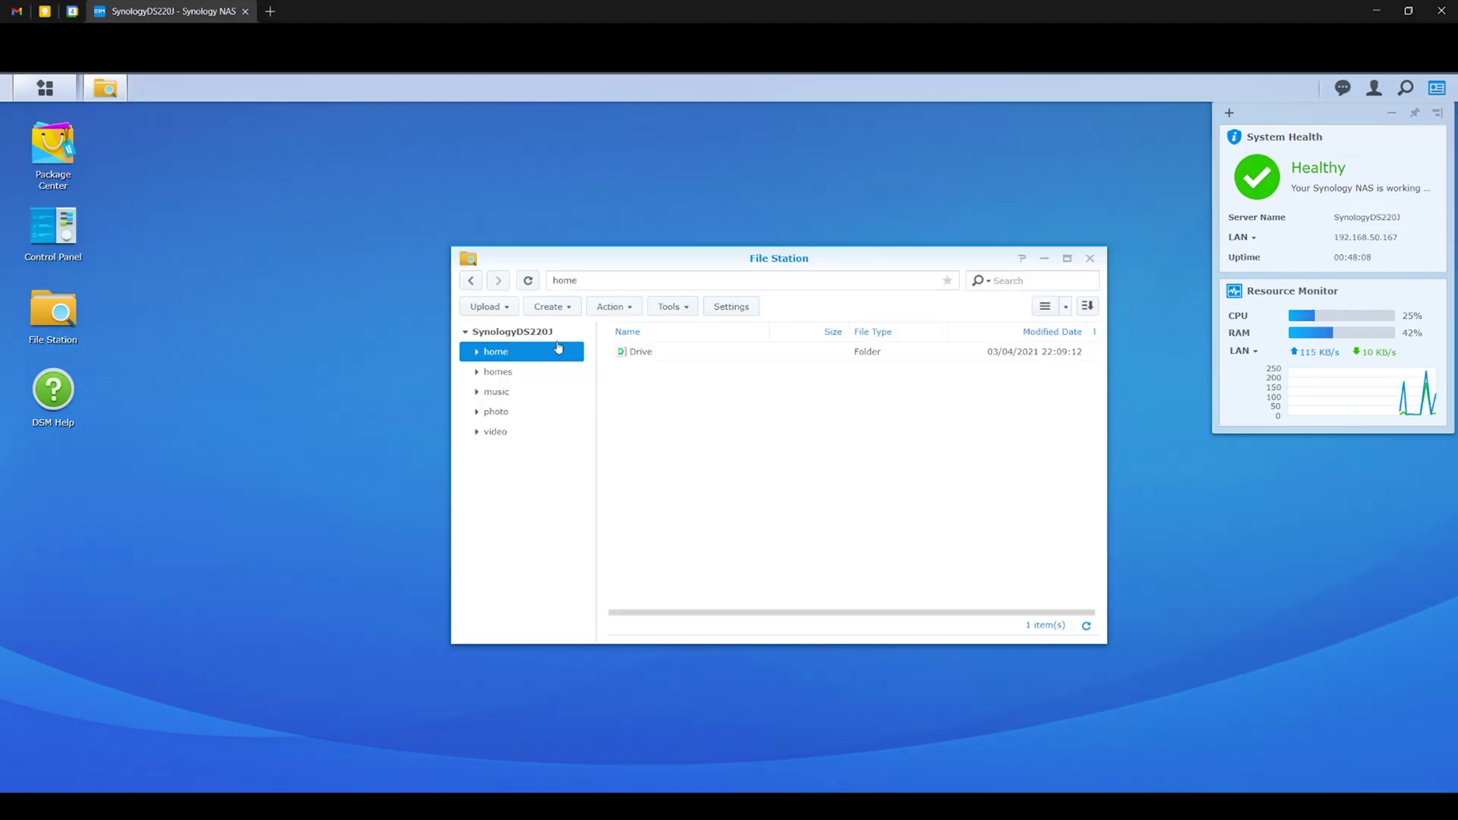
Create a 'Main Backup' folder in the home folder.
left_click(562, 308)
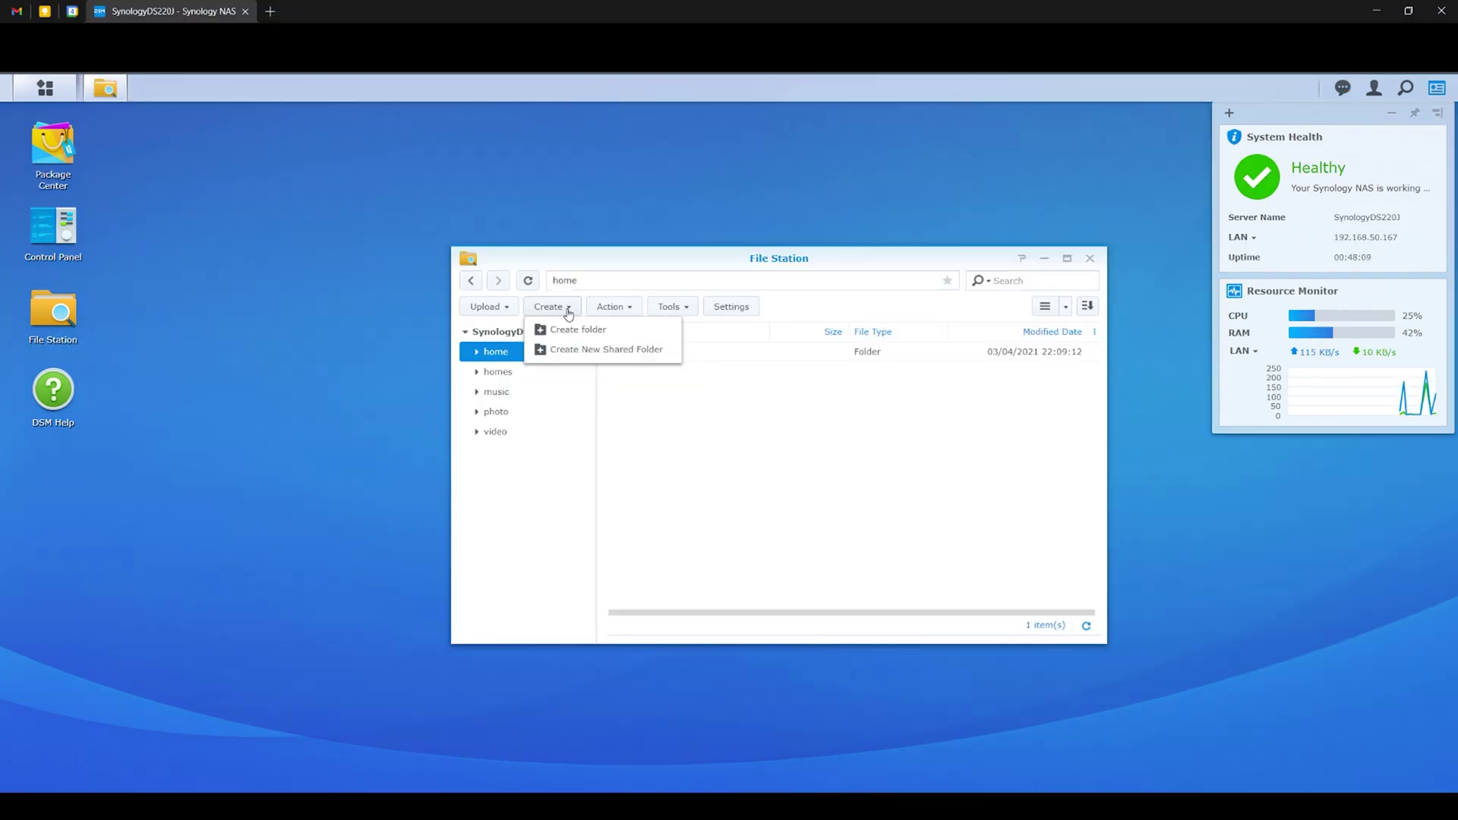
left_click(578, 332)
type("Main Backup")
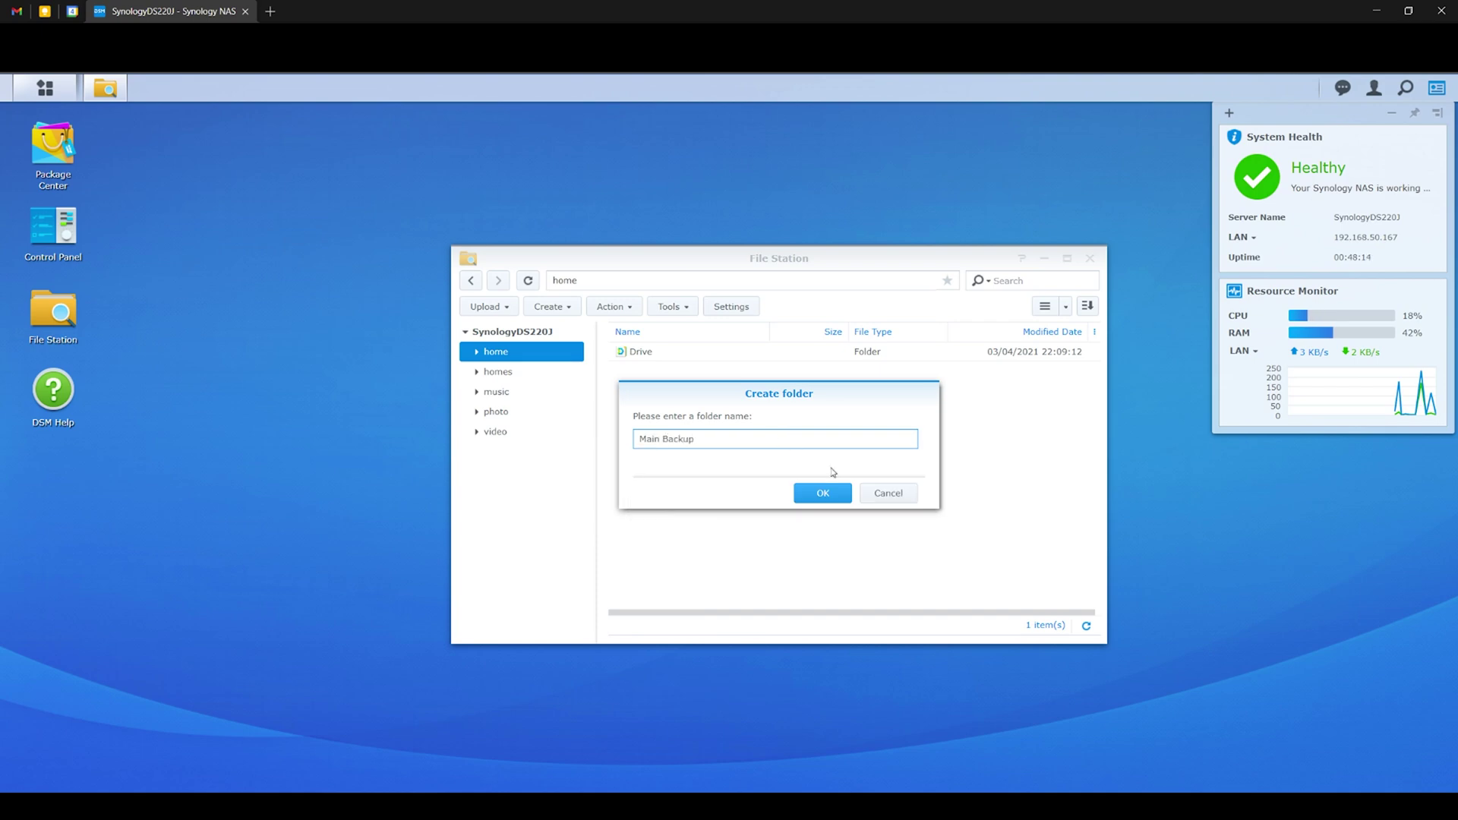
left_click(822, 493)
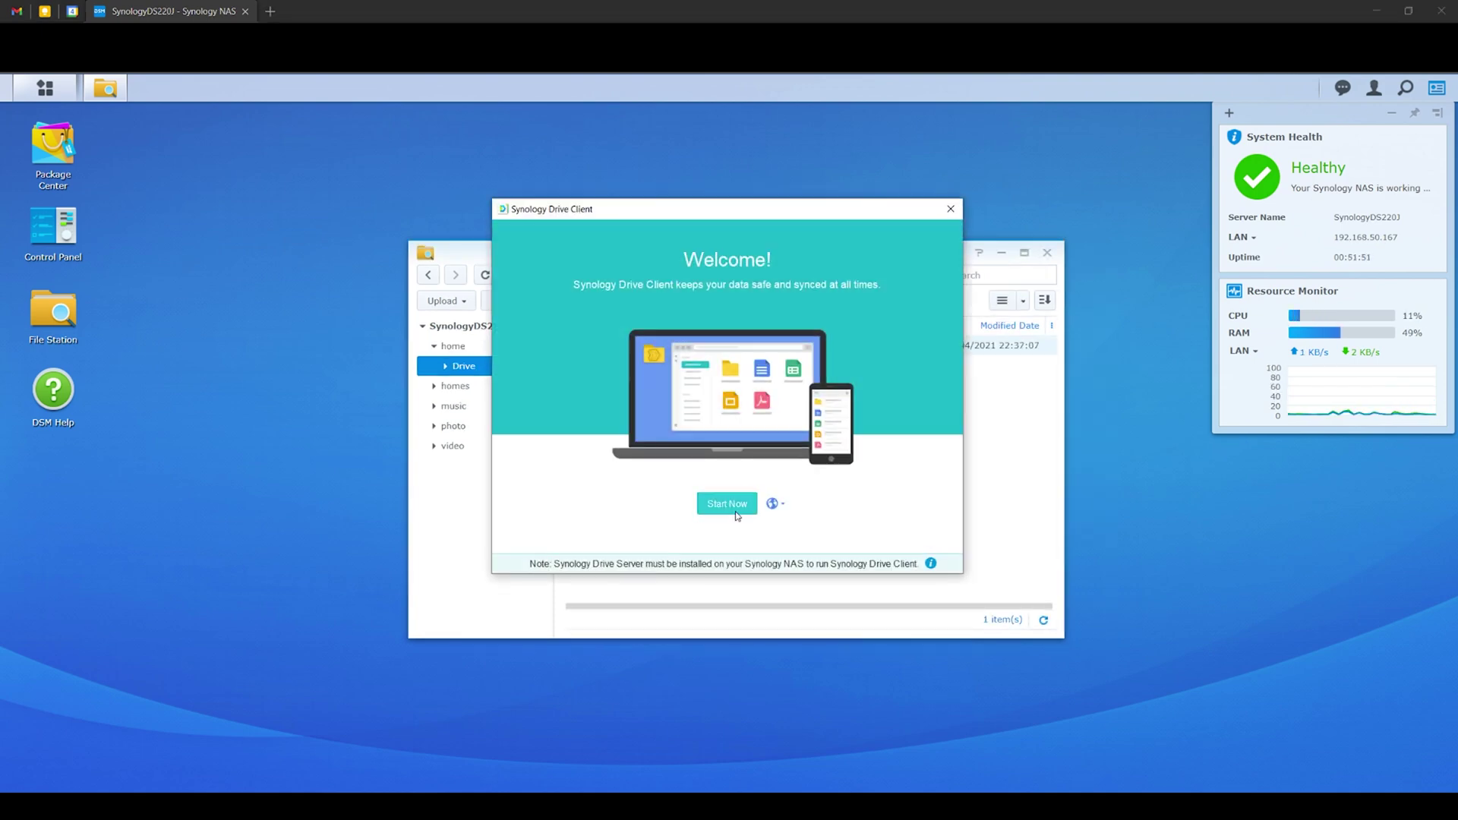
Start a new Drive Client backup task and find the NAS SynologyDS220J at 192.168.50.167.
left_click(729, 505)
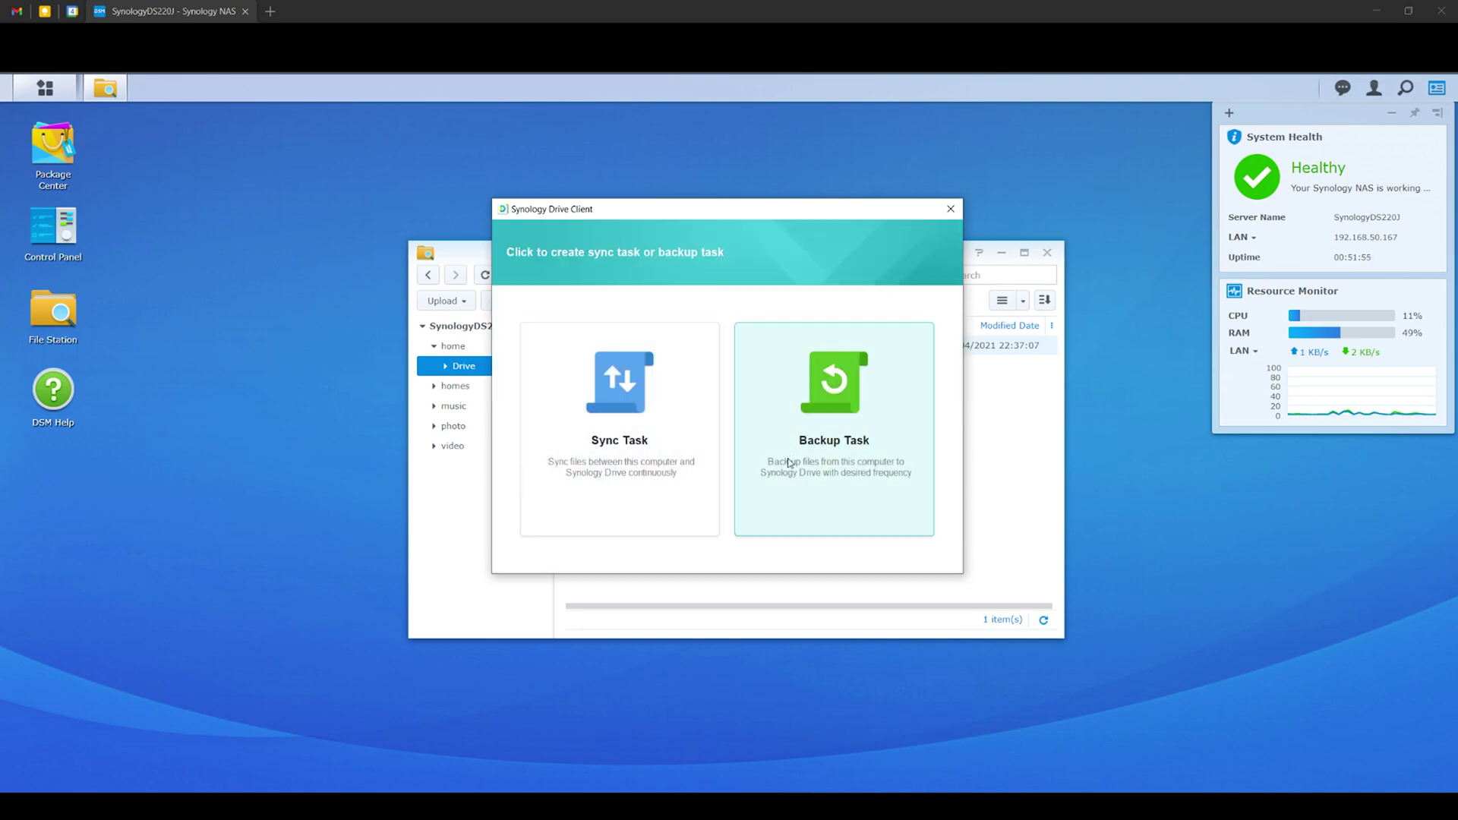
left_click(848, 459)
left_click(751, 329)
type("Syn")
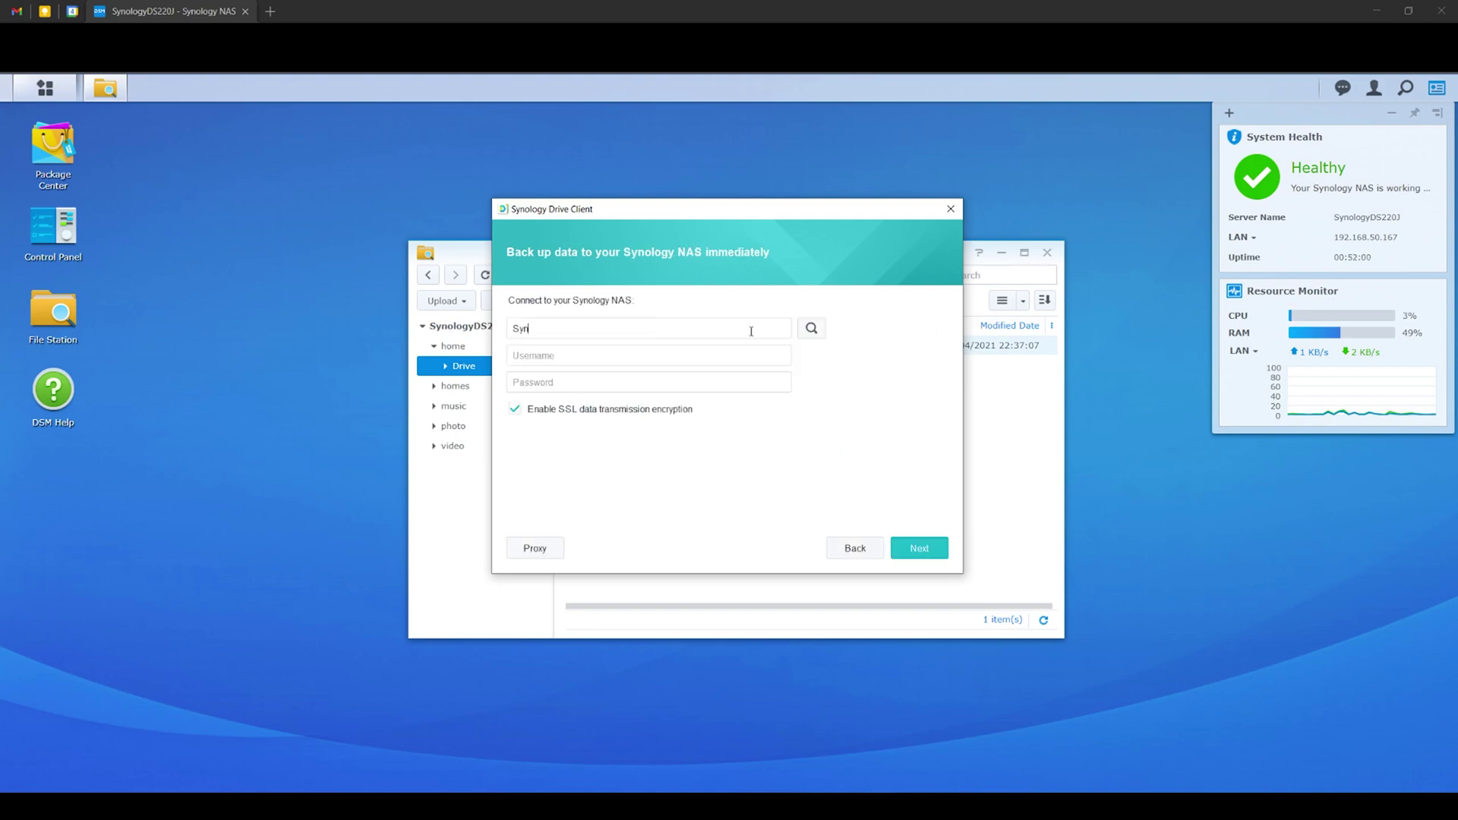
type("ologyDS220J")
left_click(810, 332)
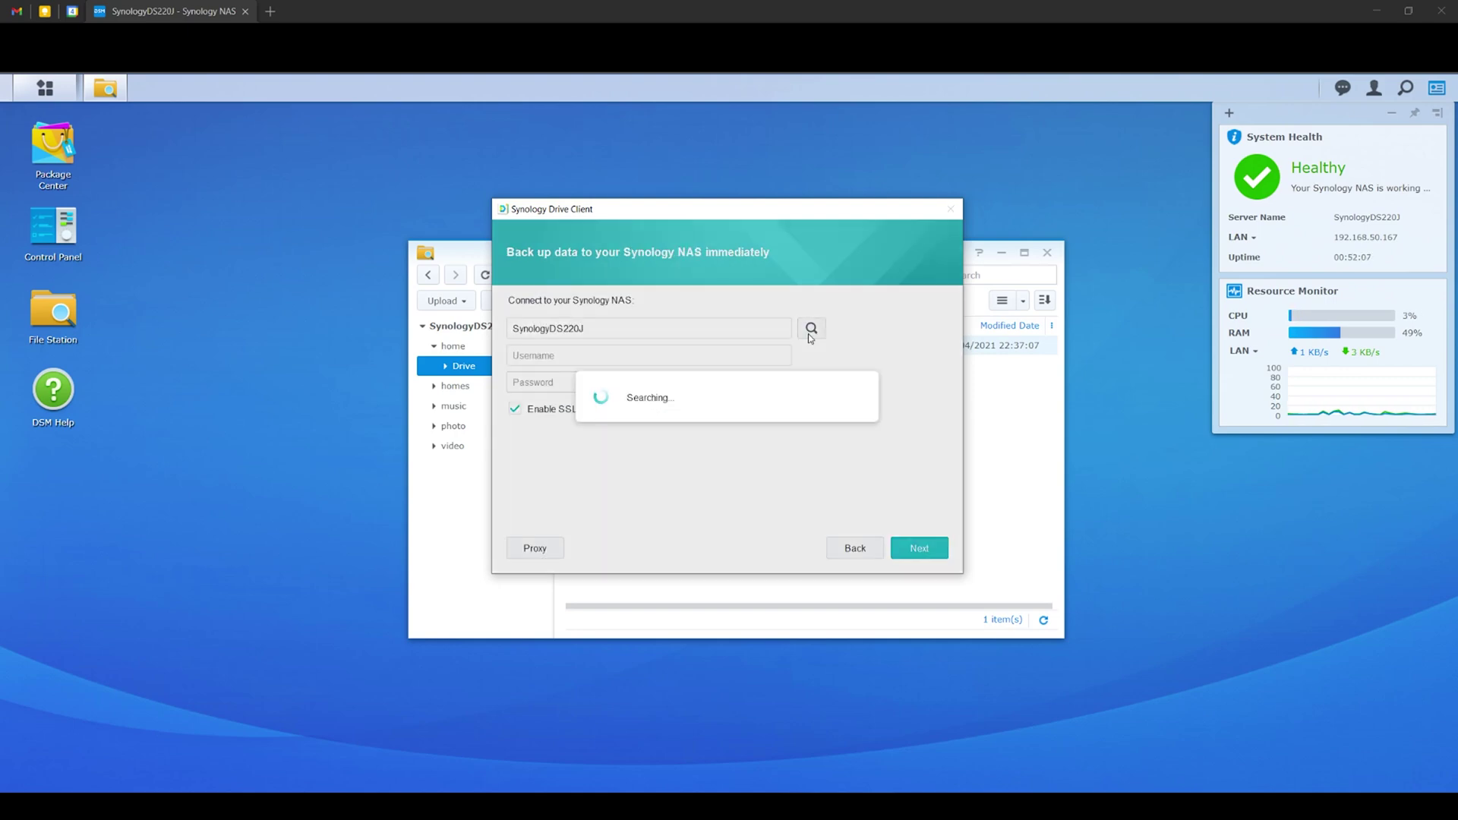
left_click(618, 348)
Log in with the backup account's username and password and accept the SSL certificate warning.
left_click(617, 352)
type("PersonalB")
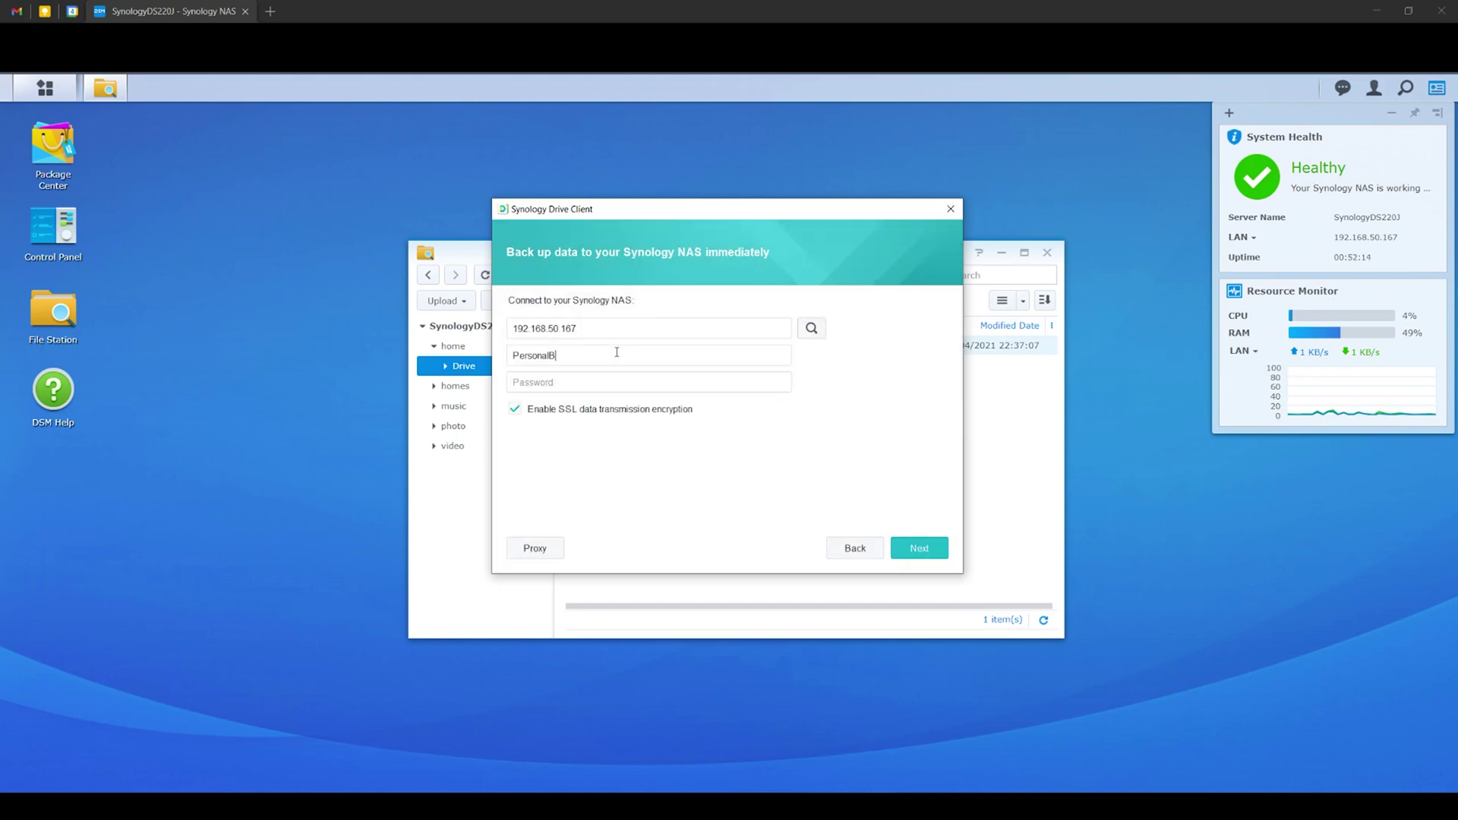
type("ackup")
left_click(622, 384)
type("********")
key("Return")
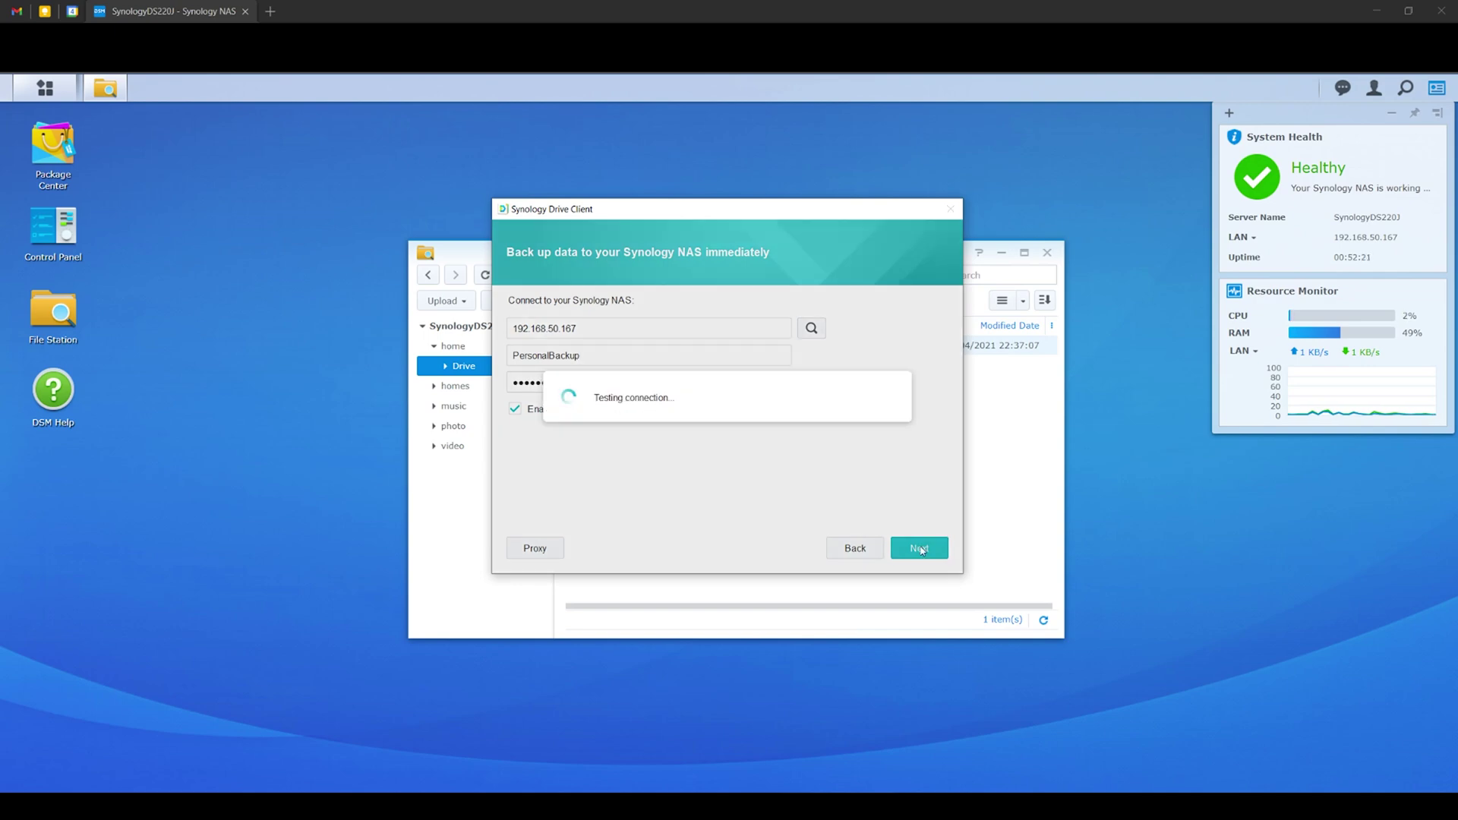
left_click(790, 429)
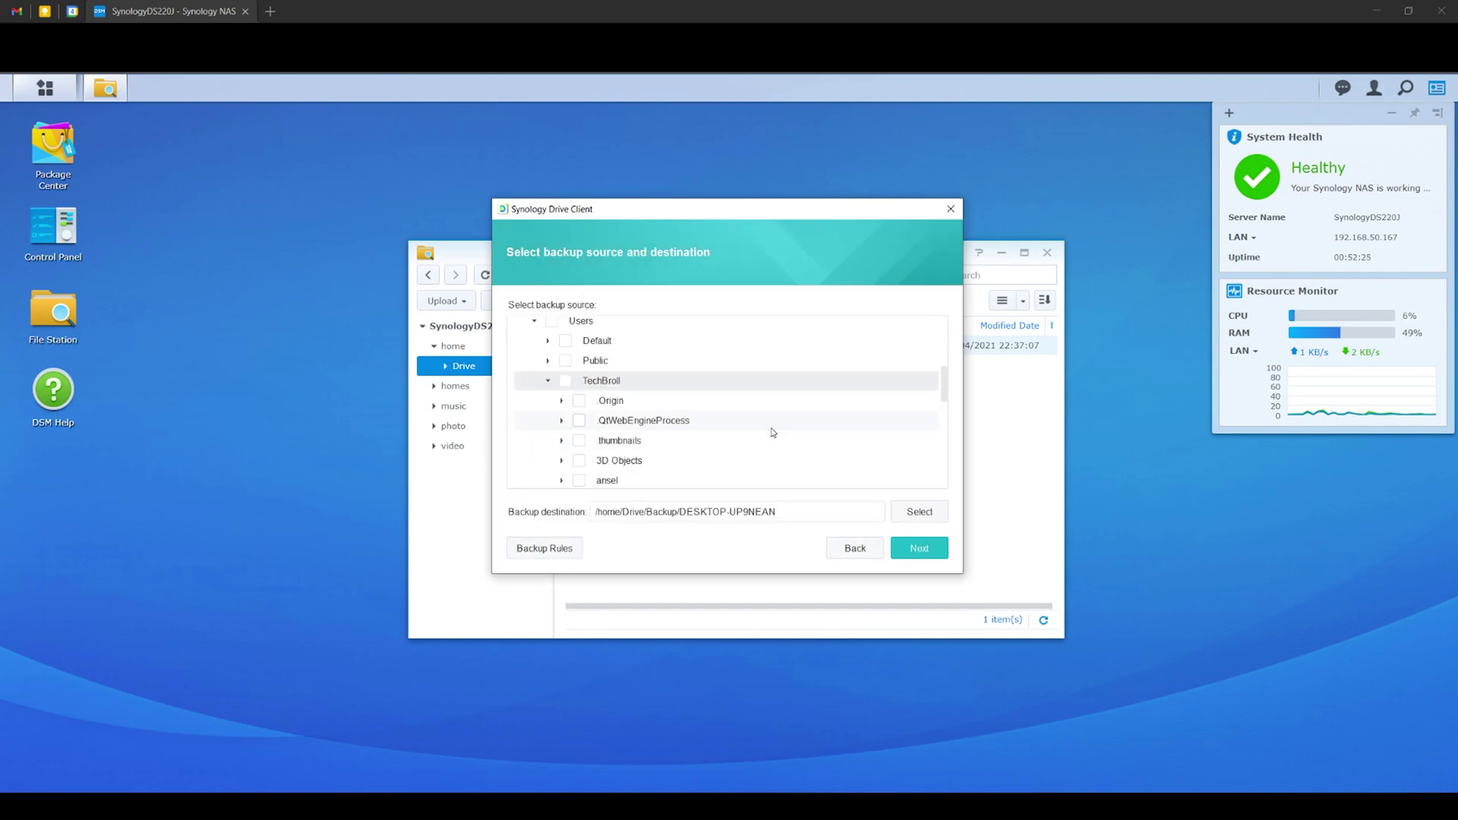
scroll(768, 426, "up", 10)
Collapse C:\ and set the NAS destination to My Drive > Main Backup.
left_click(520, 327)
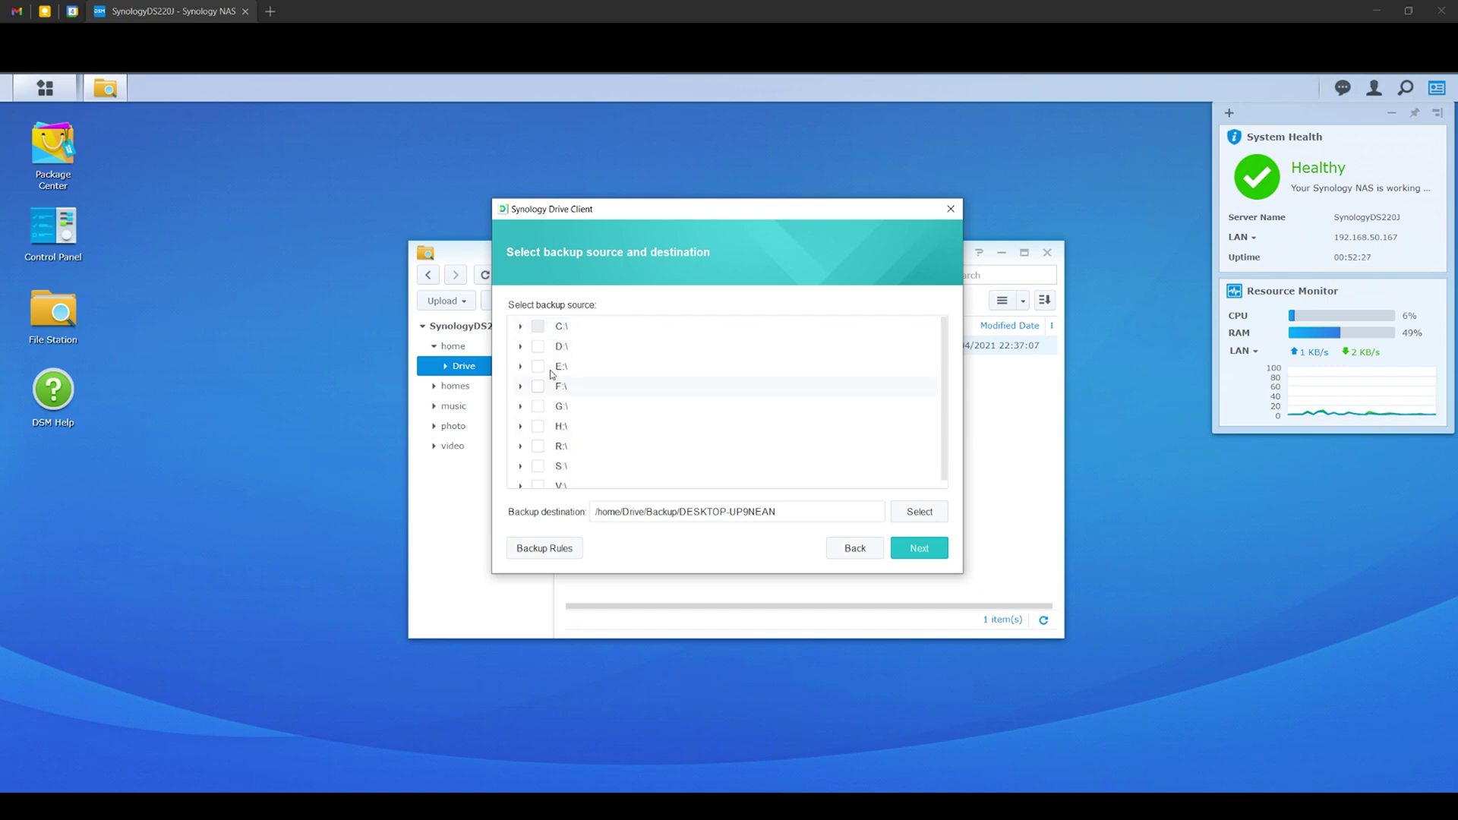
left_click(910, 515)
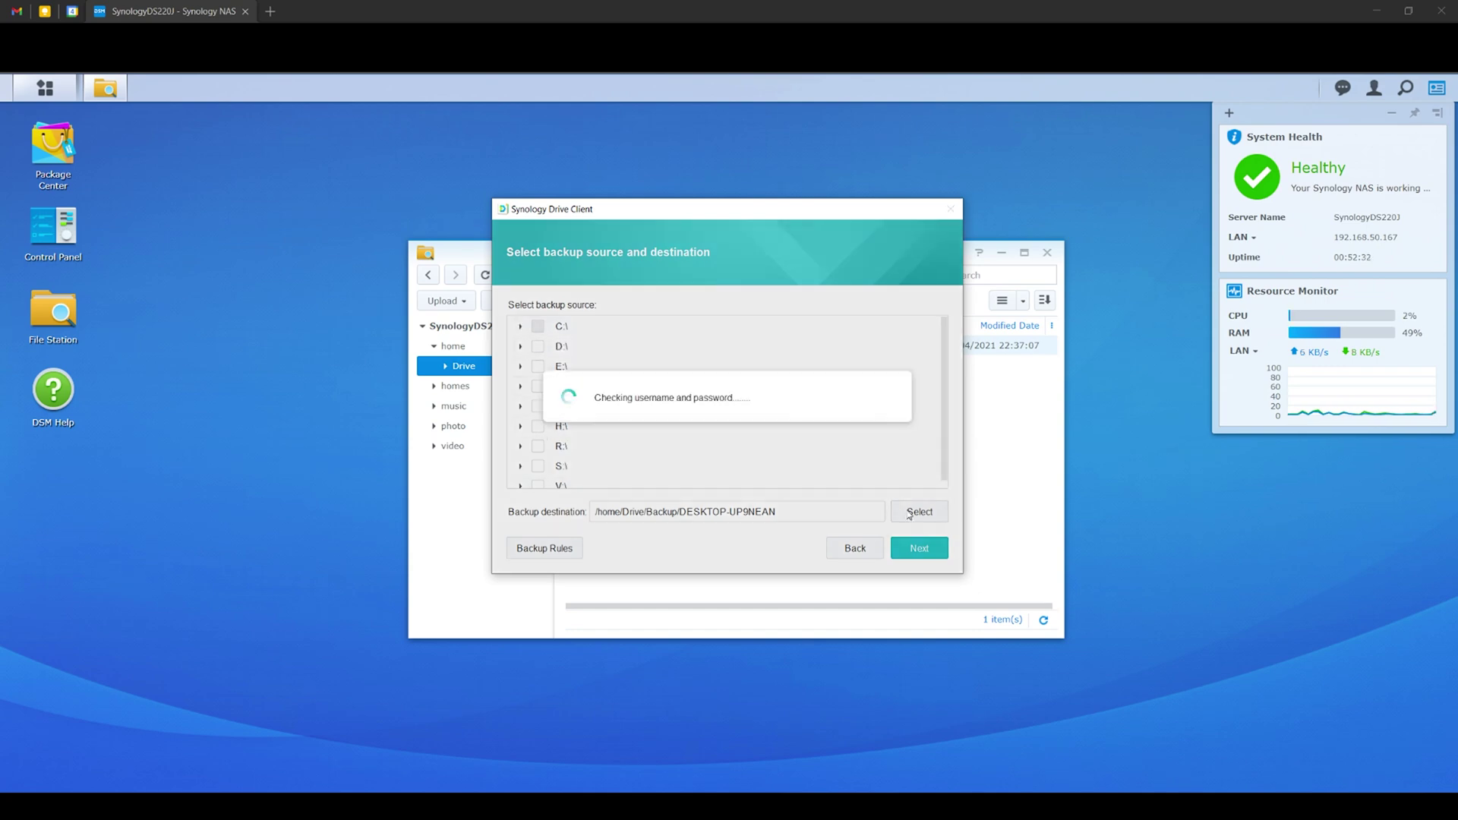
left_click(578, 322)
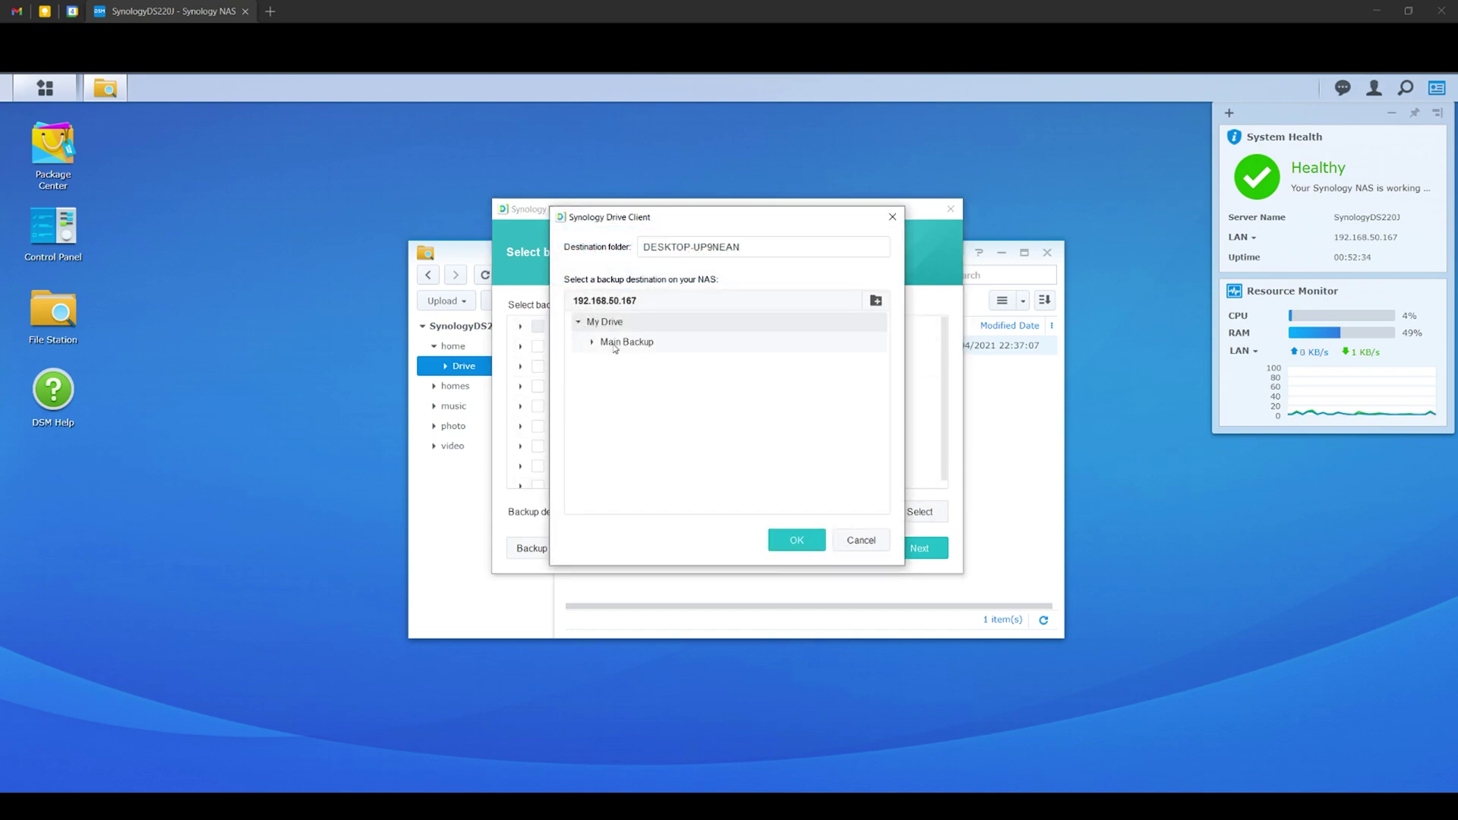
left_click(622, 344)
left_click(793, 538)
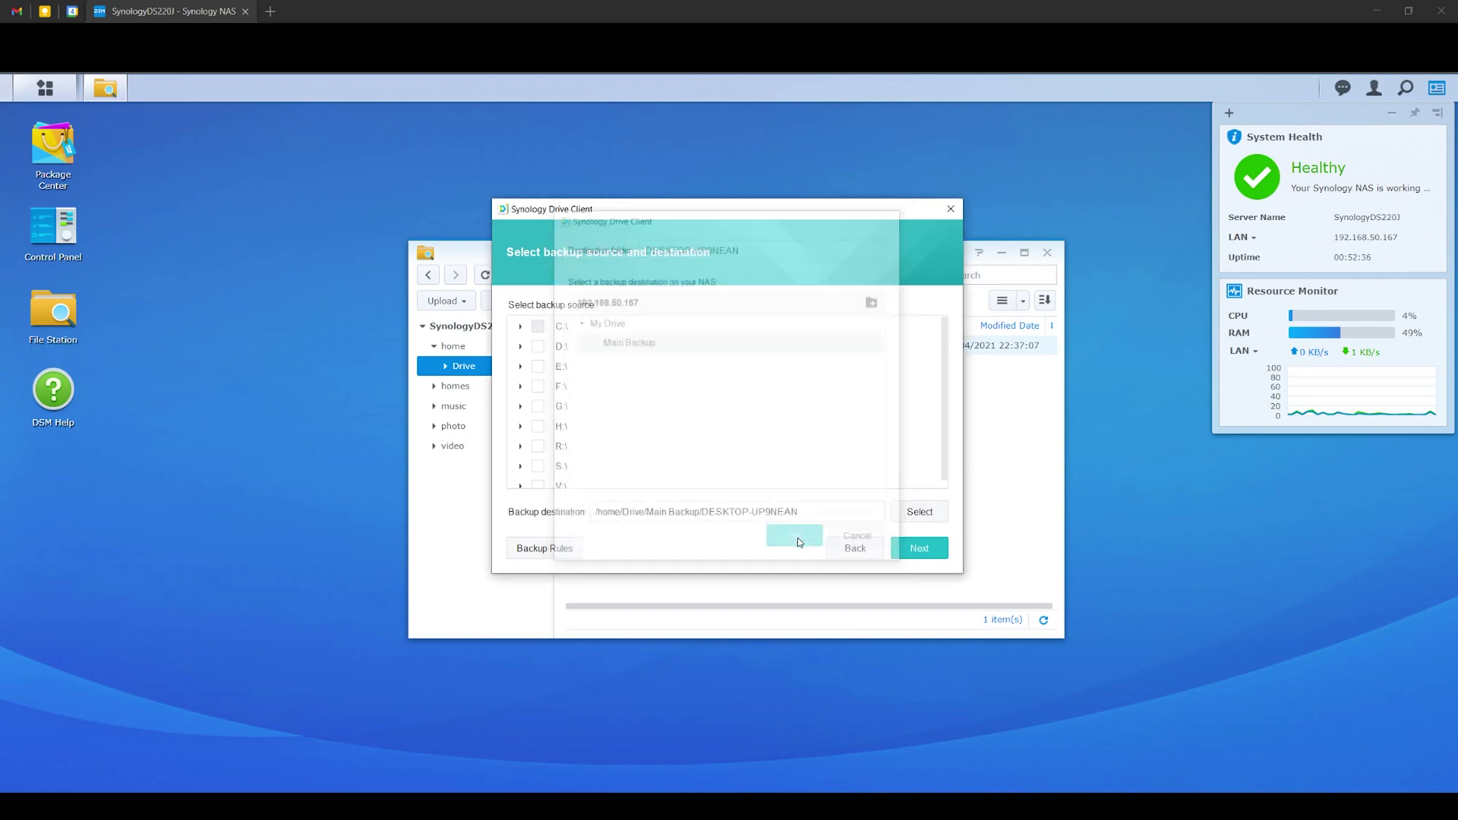
Back up Video Projects in continuous mode and finish the wizard to start the backup.
scroll(657, 477, "down", 5)
scroll(657, 477, "down", 1)
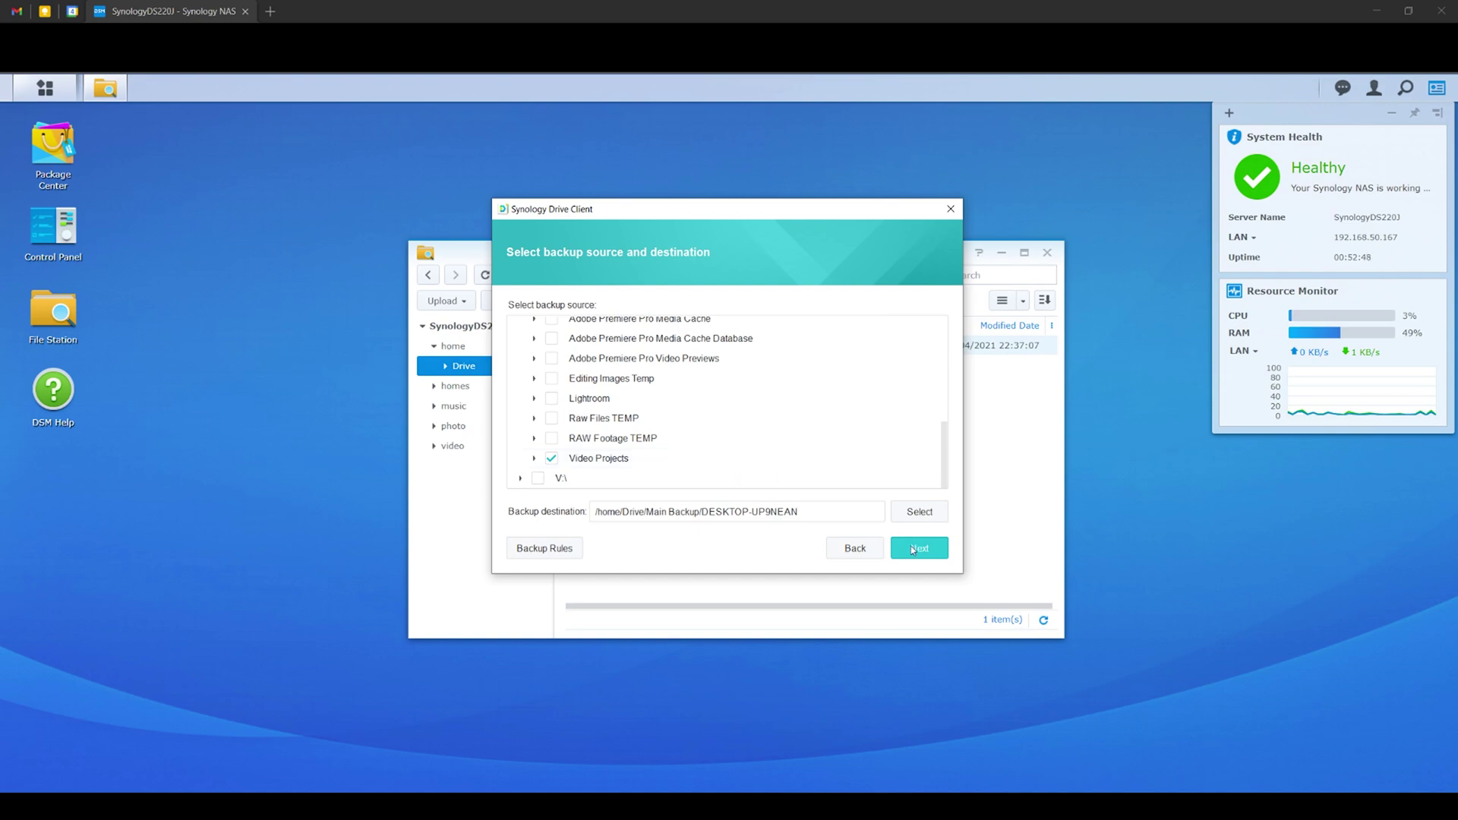
left_click(911, 546)
left_click(911, 549)
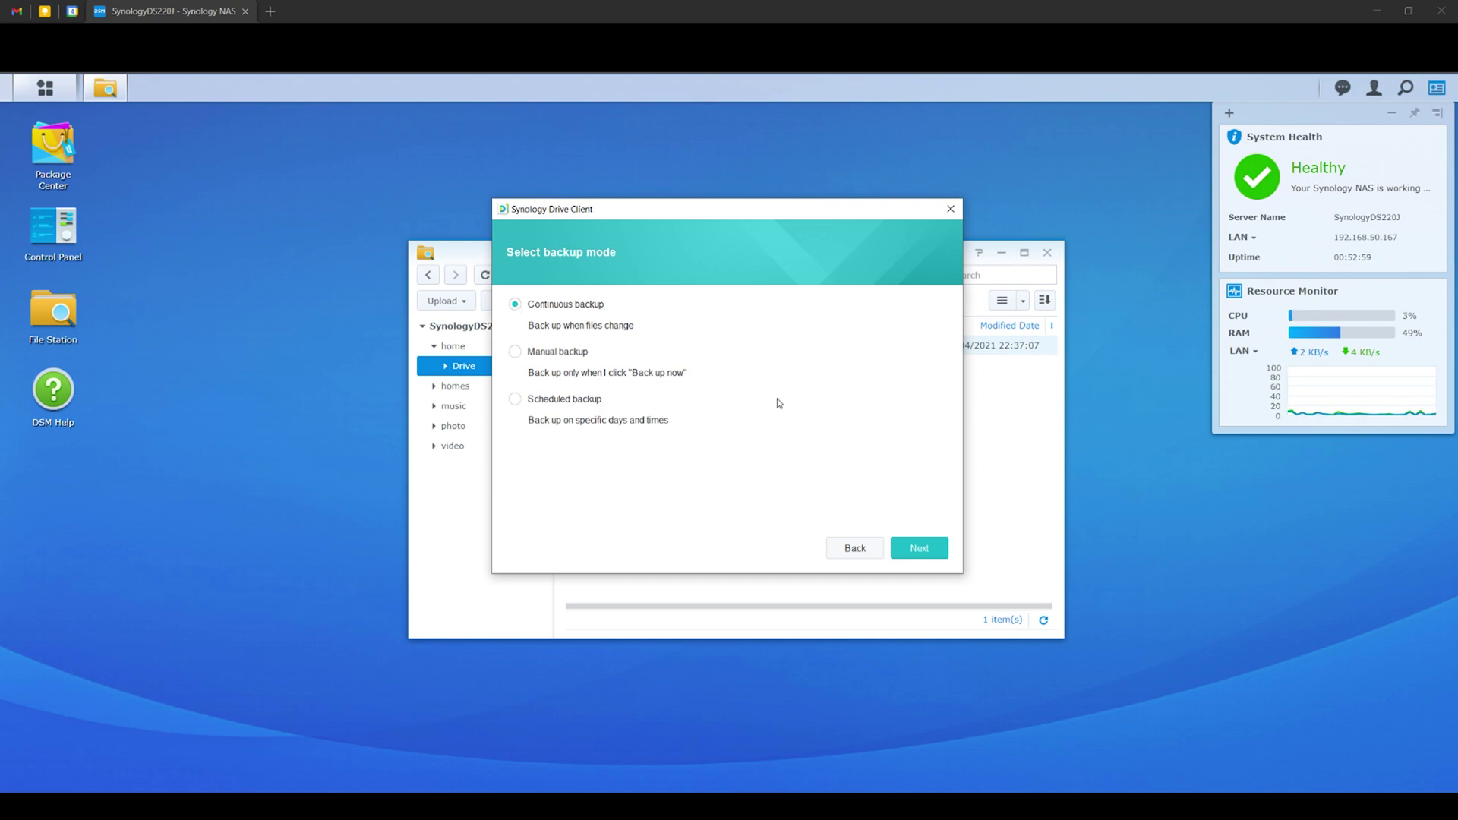
left_click(920, 547)
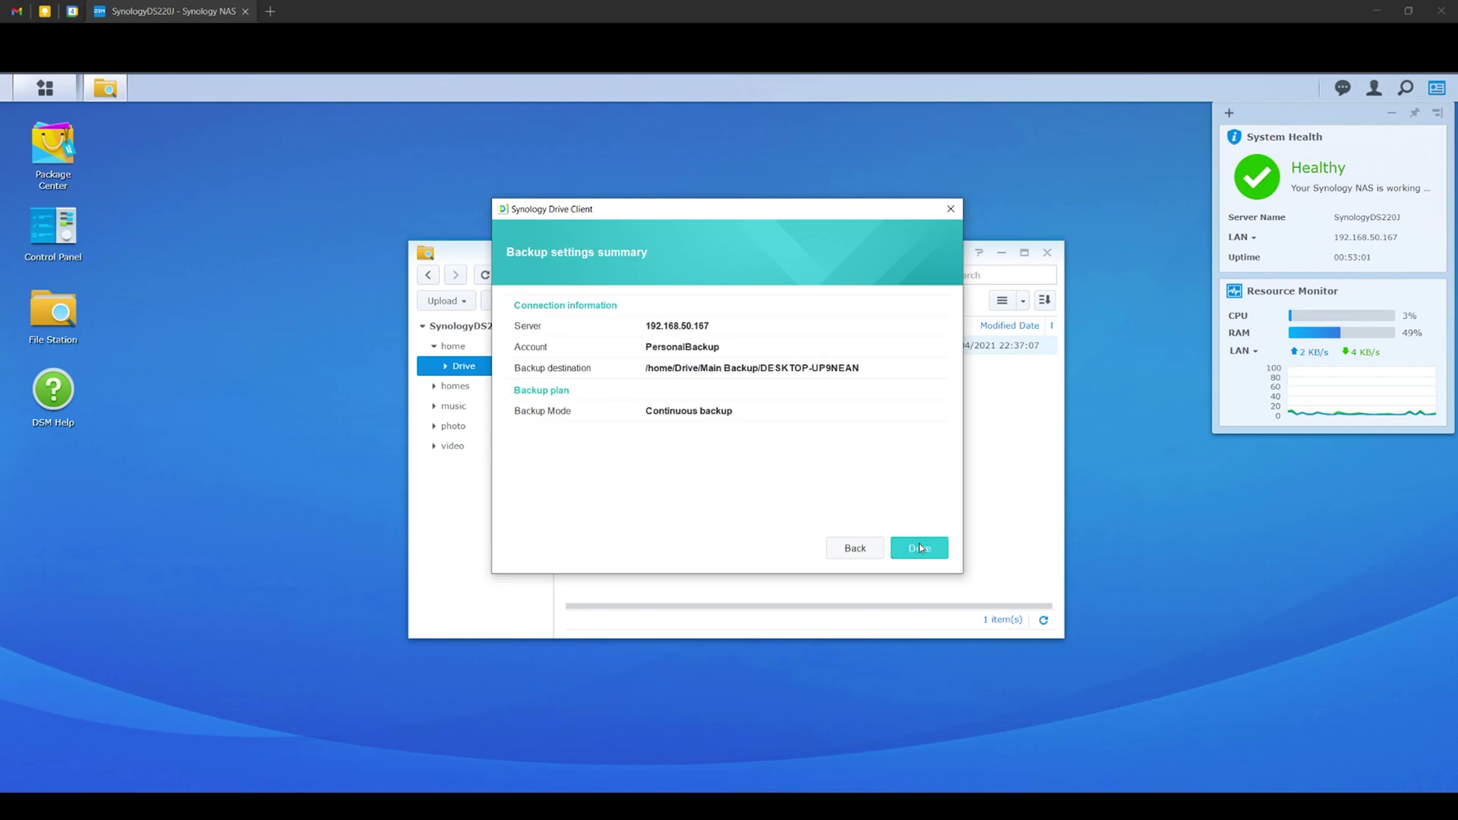
left_click(920, 548)
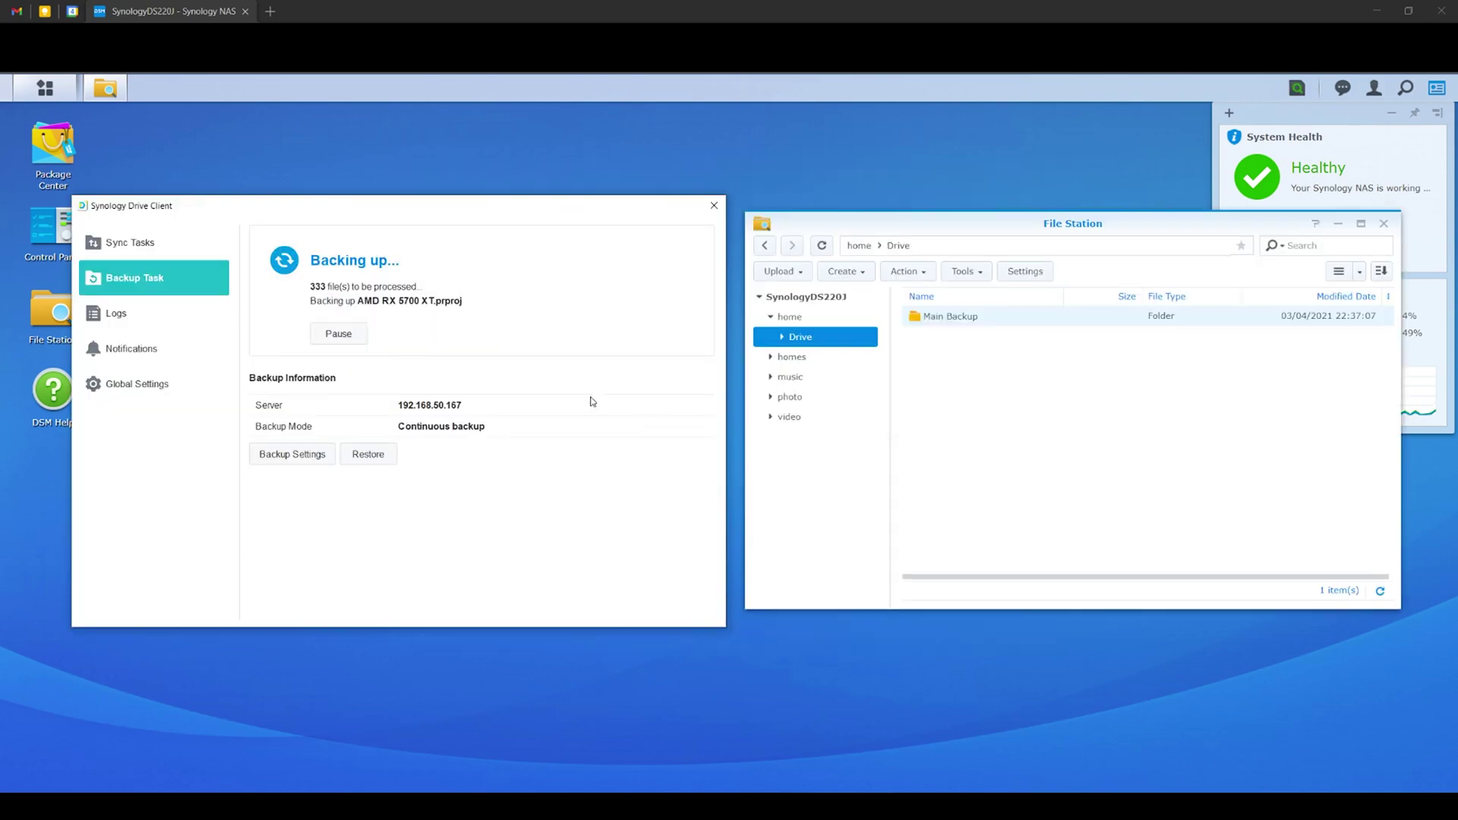
Check the files under Main Backup > DESKTOP-UP9NEAN > S > Video Projects, then close File Station.
double_click(951, 316)
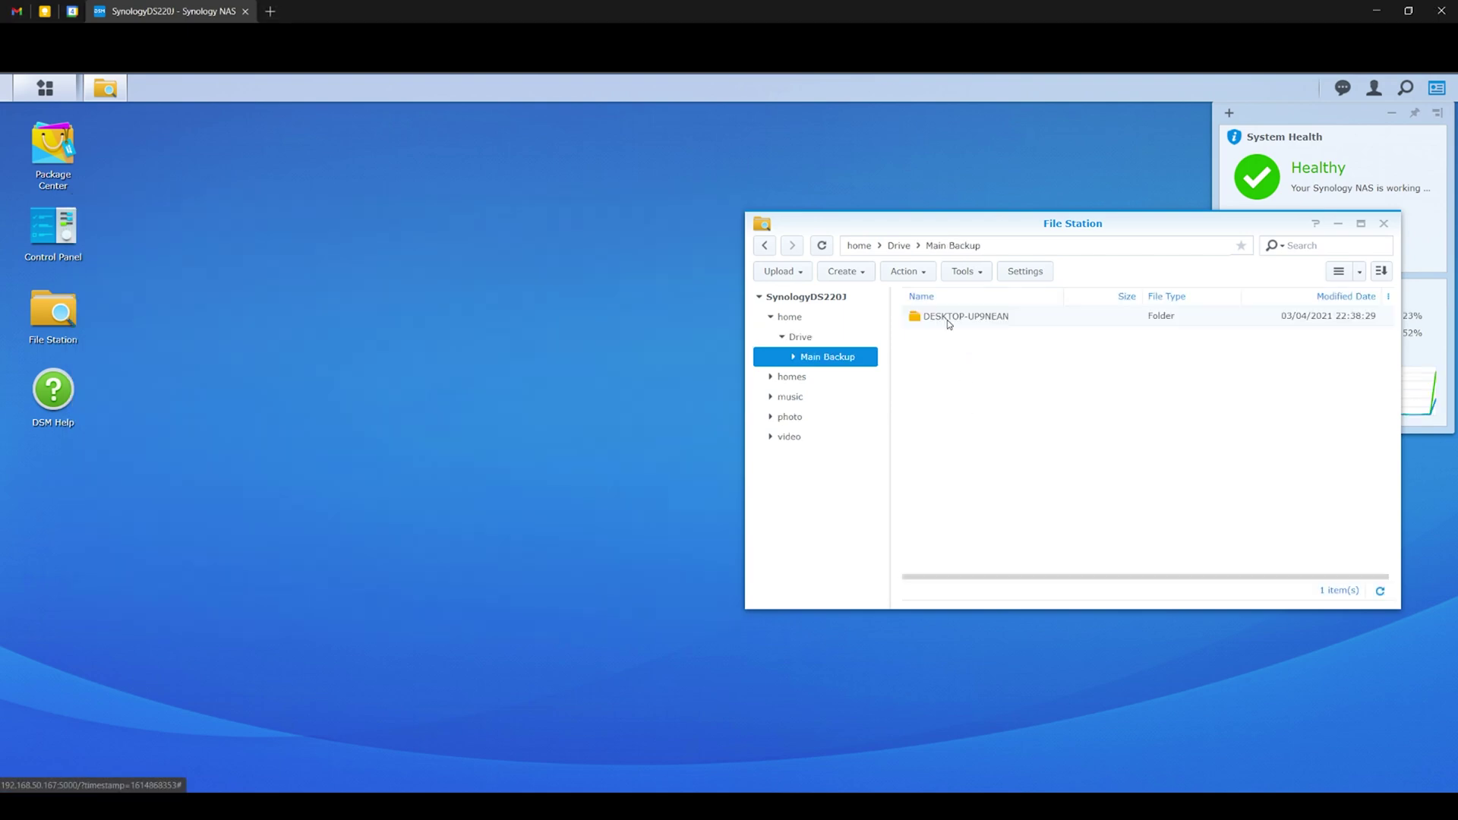
double_click(949, 318)
double_click(950, 318)
double_click(949, 317)
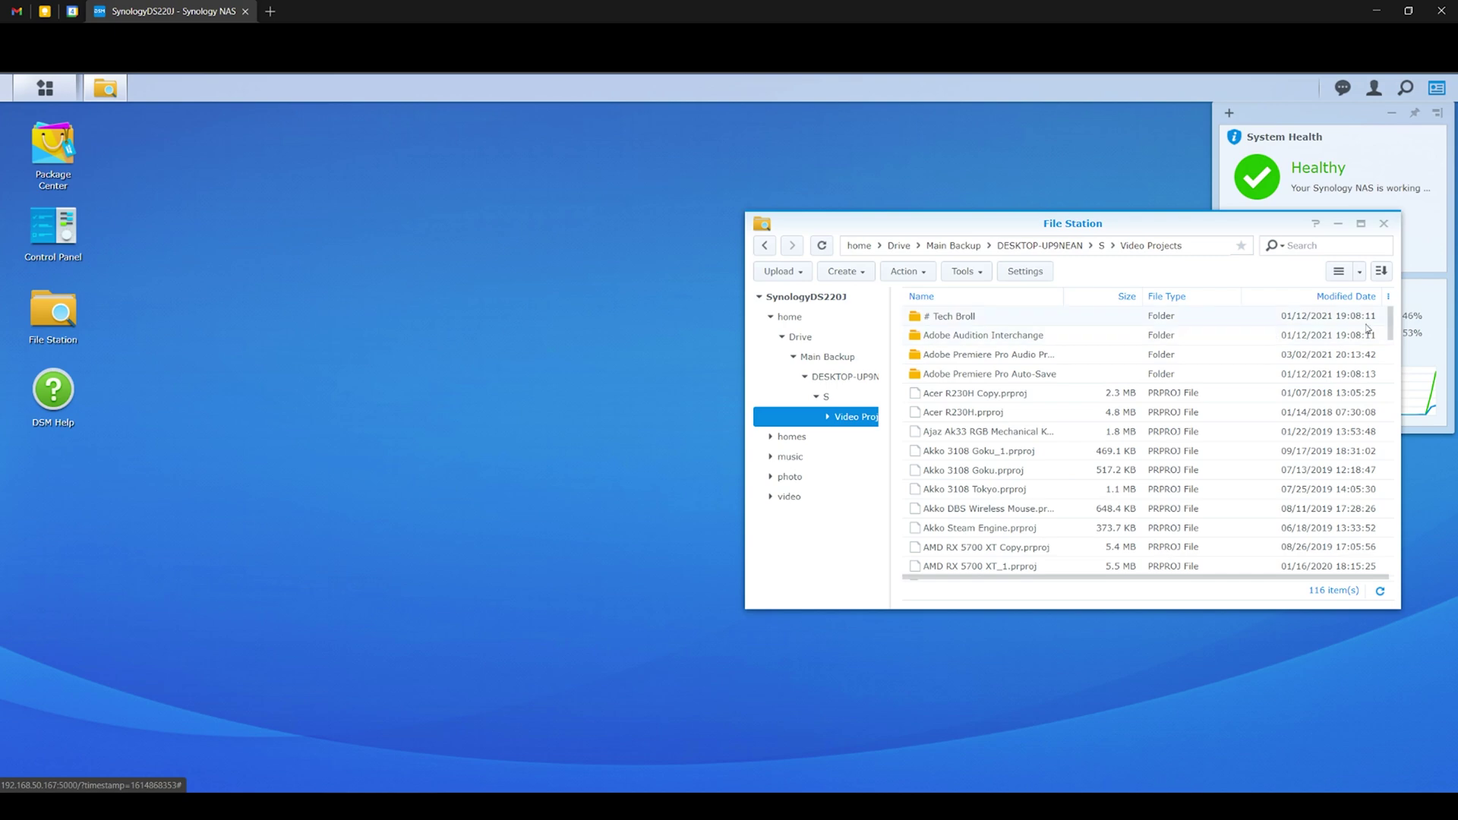
left_click_drag(1390, 322, 1387, 571)
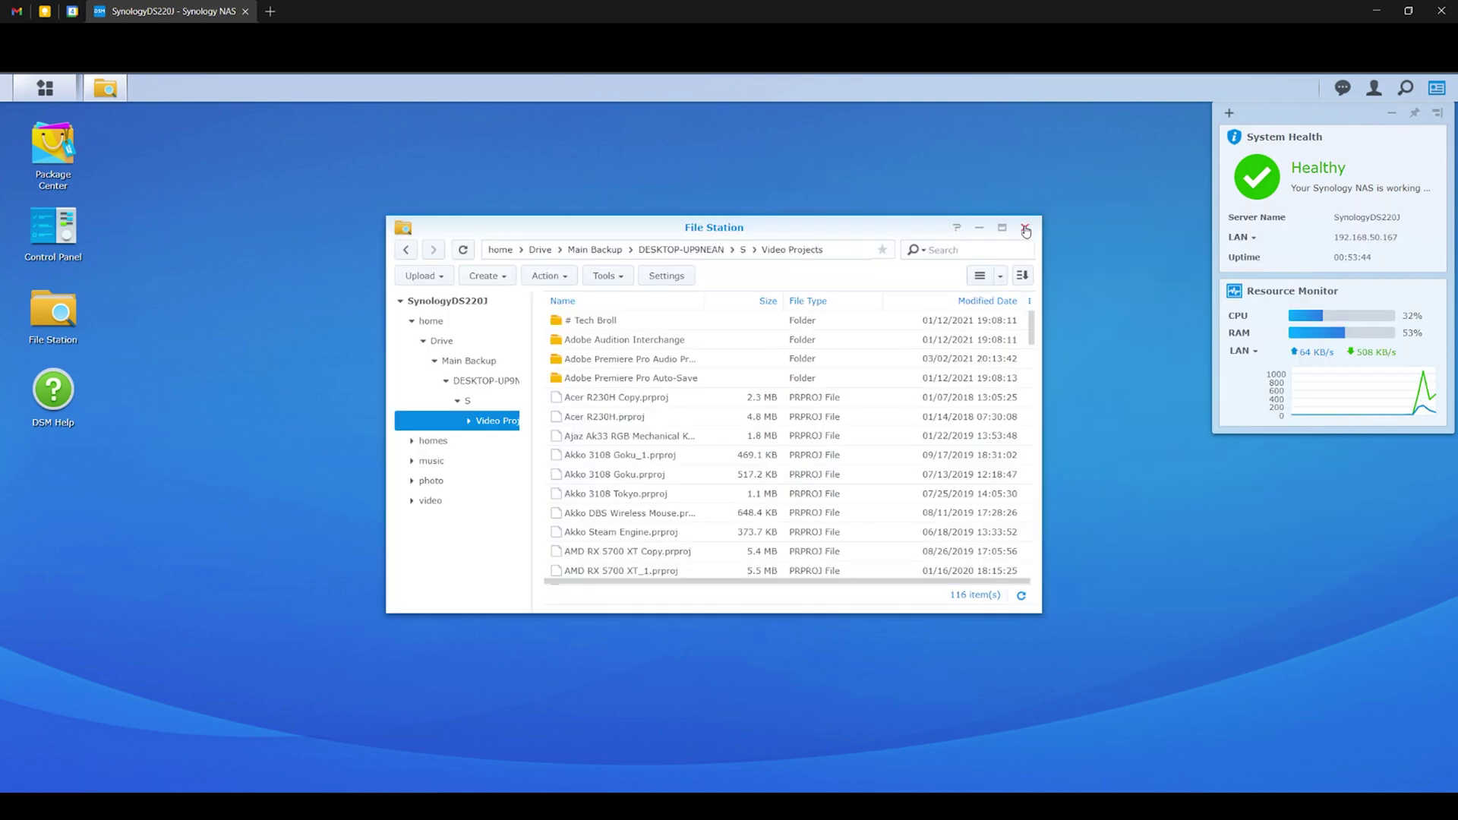
left_click(1024, 228)
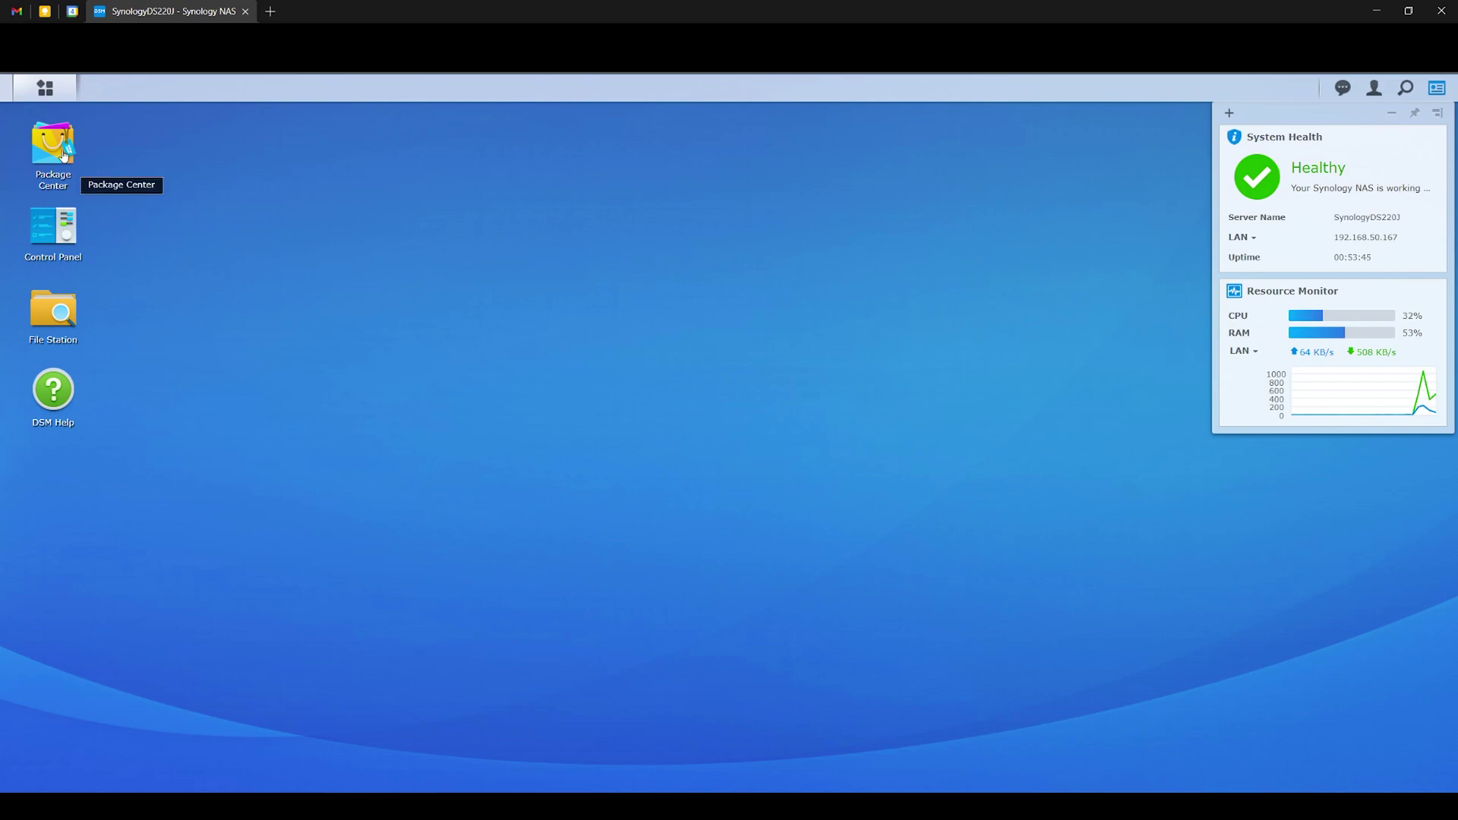
Check the Moments upload queue and photo grid, then launch Photo Station in a new tab.
left_click(53, 91)
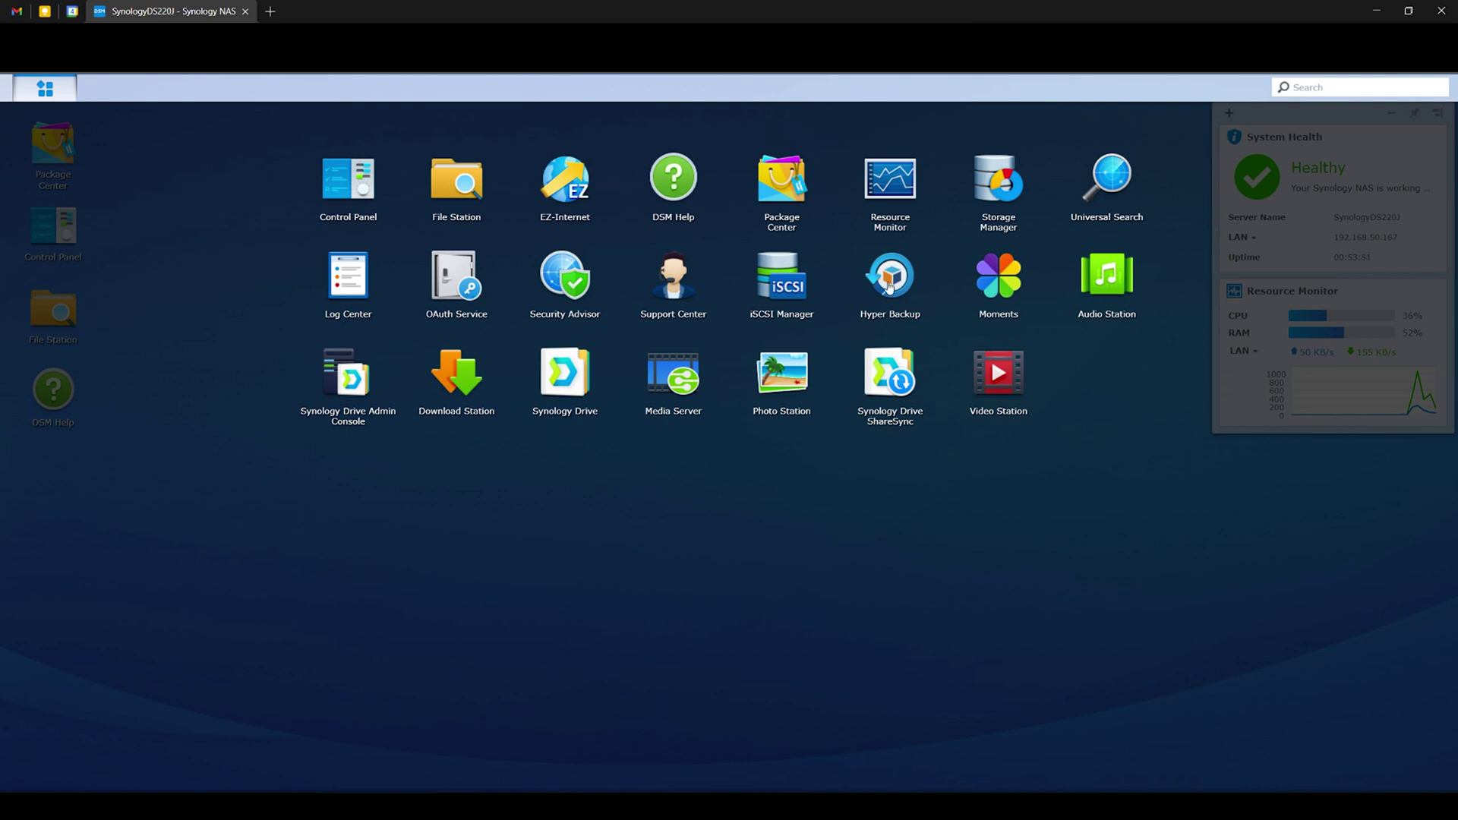
left_click(890, 286)
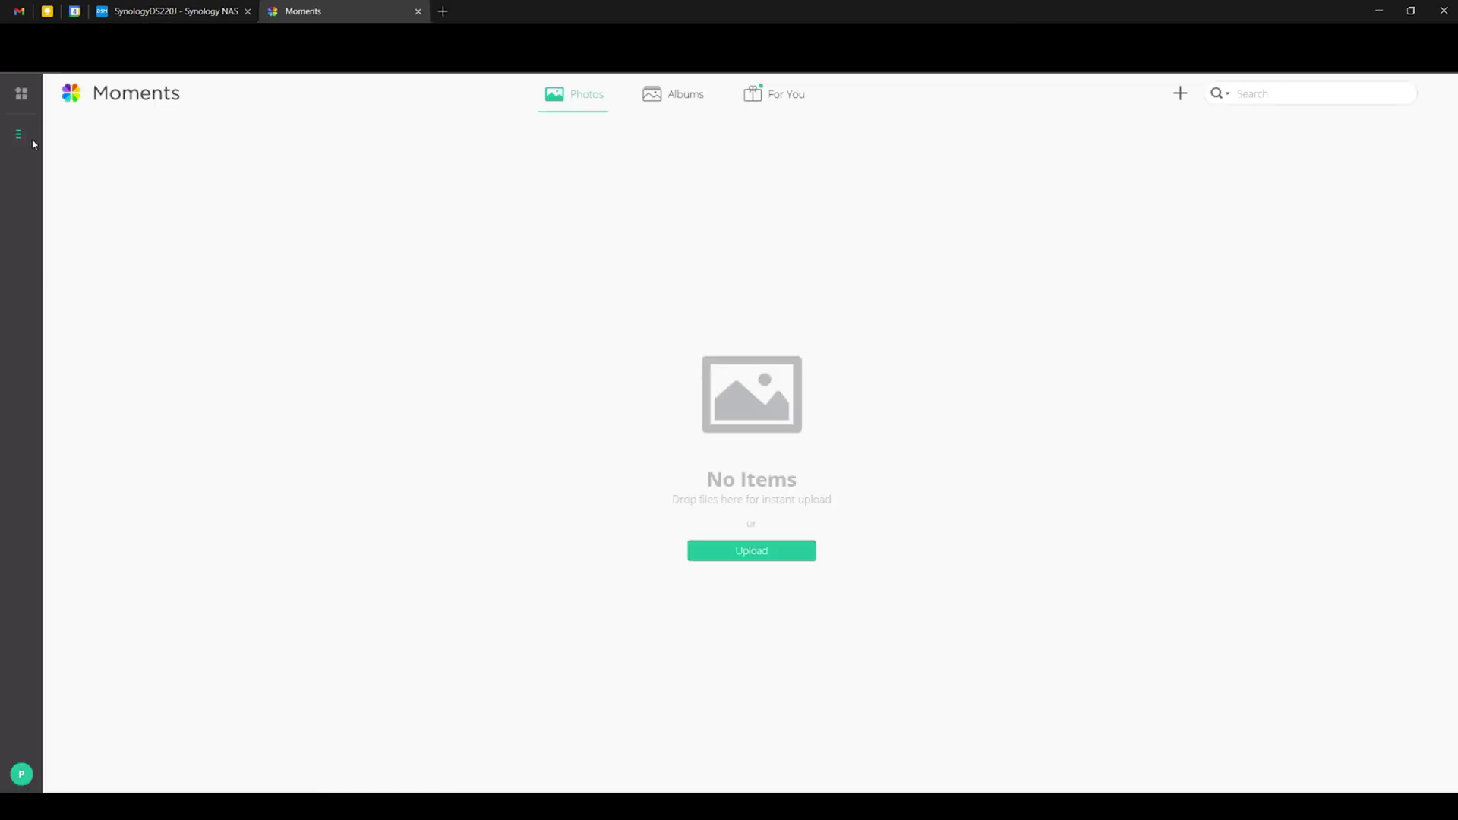
left_click(29, 140)
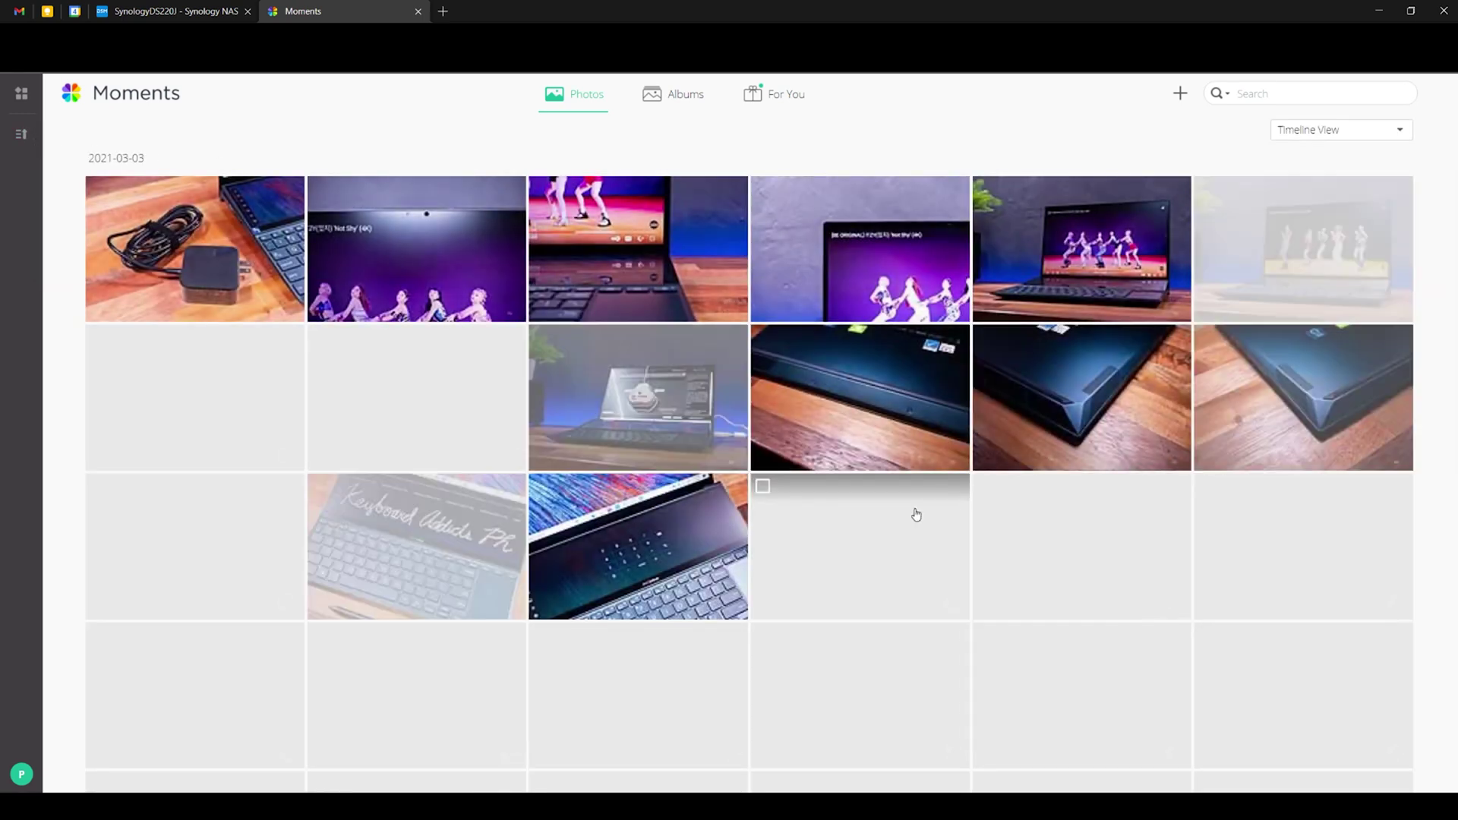
scroll(916, 515, "down", 3)
scroll(916, 514, "down", 5)
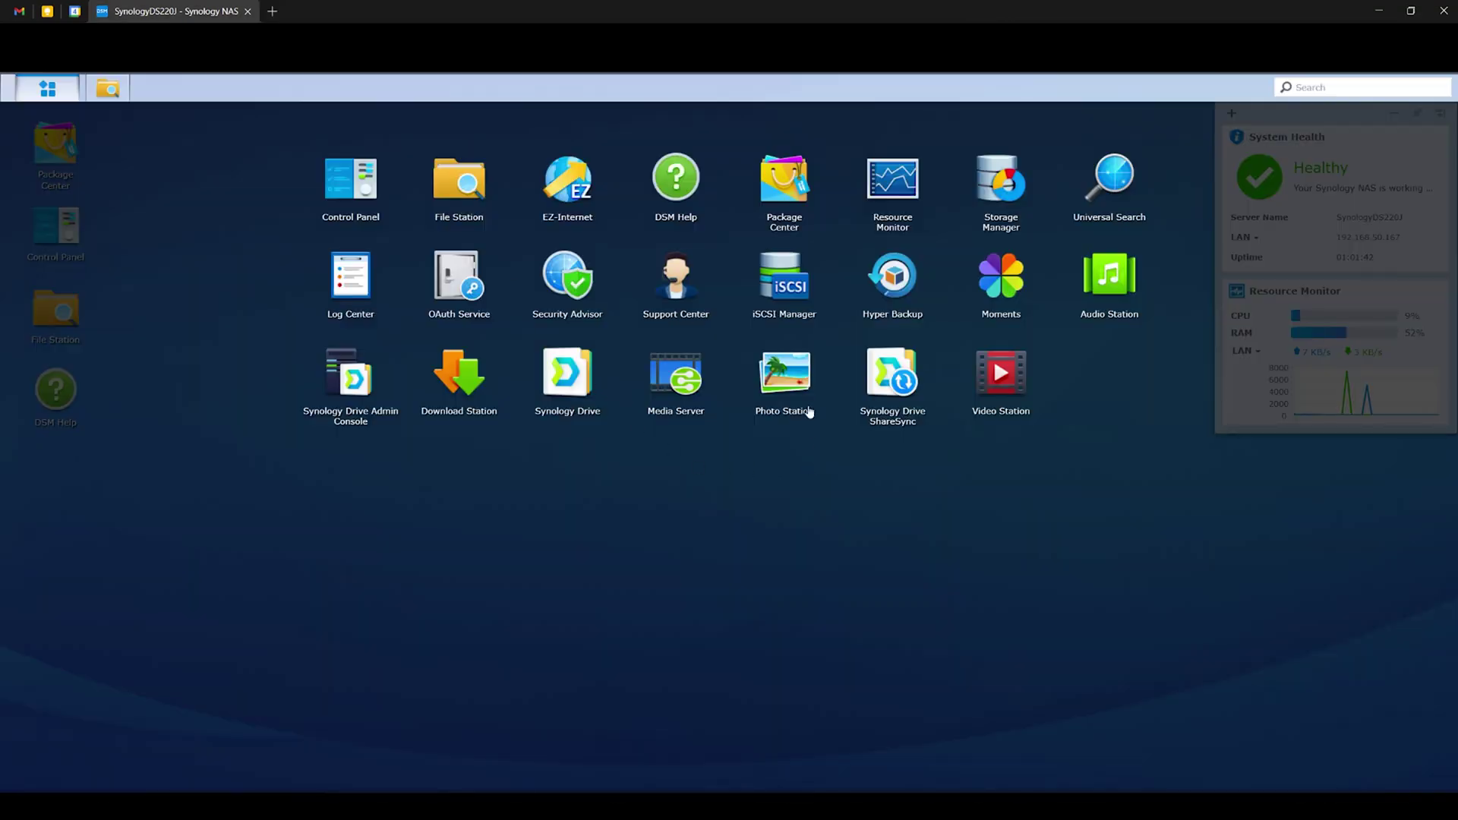
left_click(810, 411)
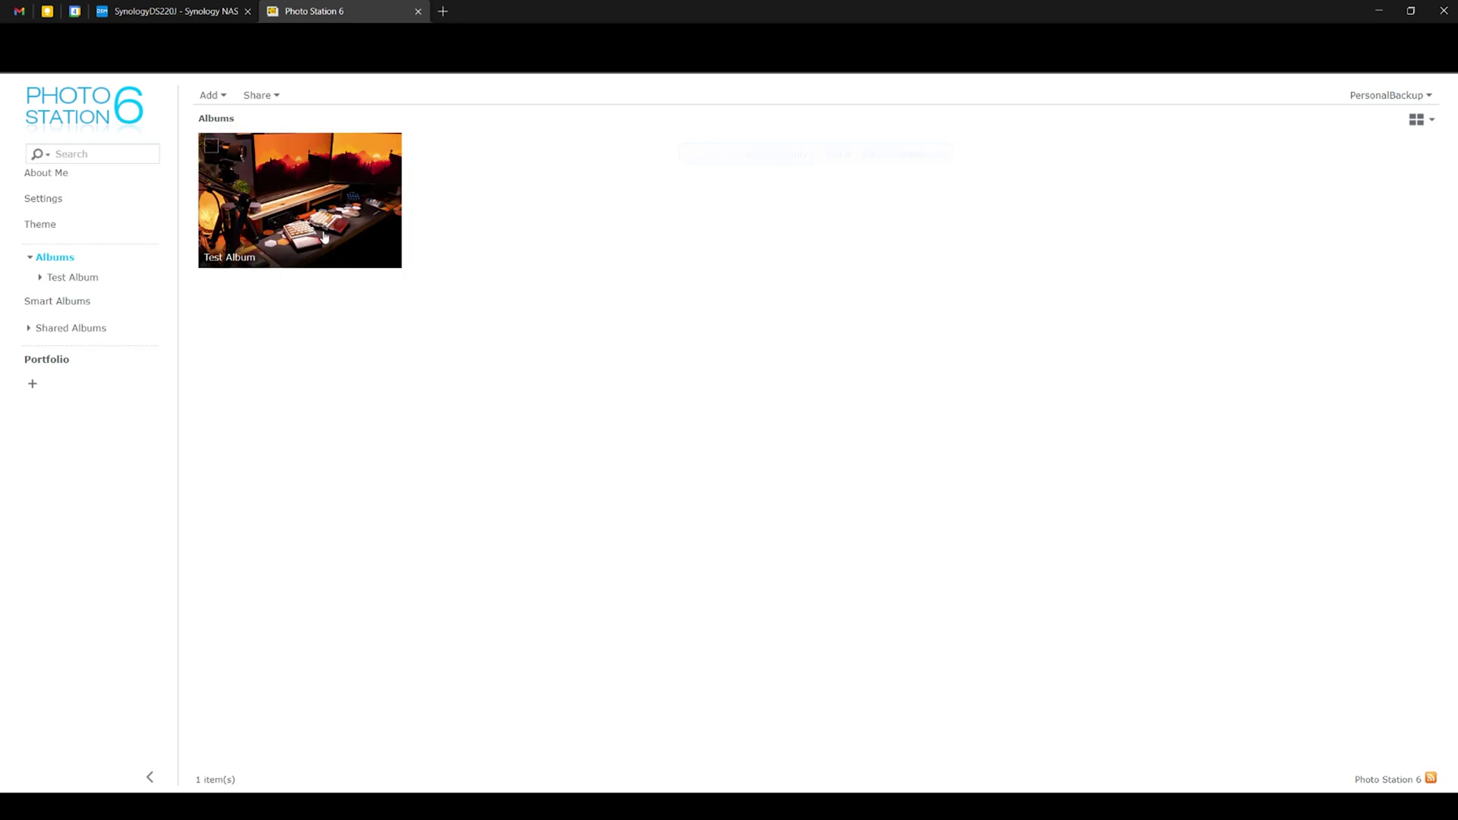
Upload nine photos into Test Album, overwriting the same-named files.
left_click(322, 233)
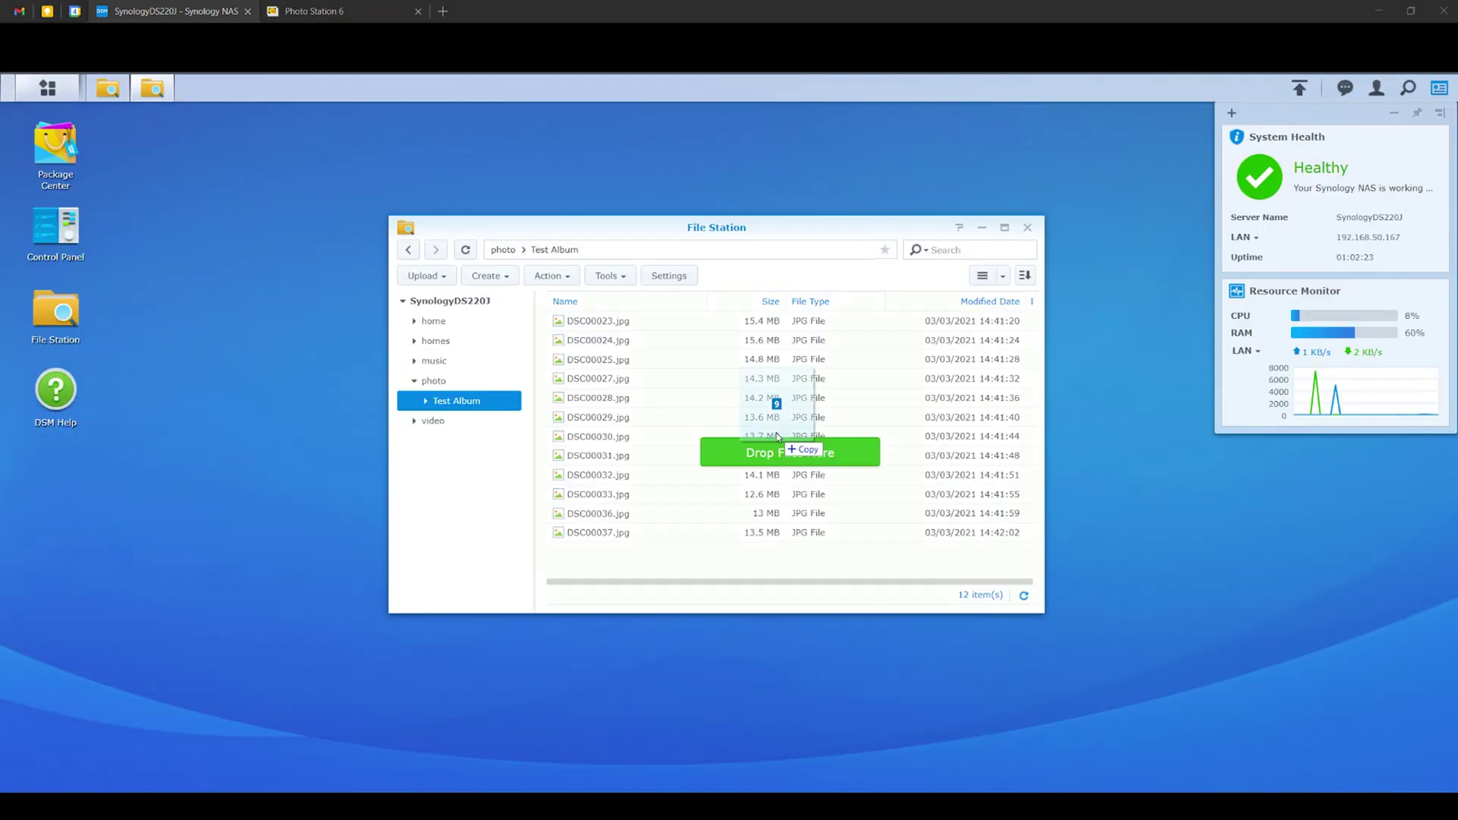
left_click_drag(778, 437, 749, 431)
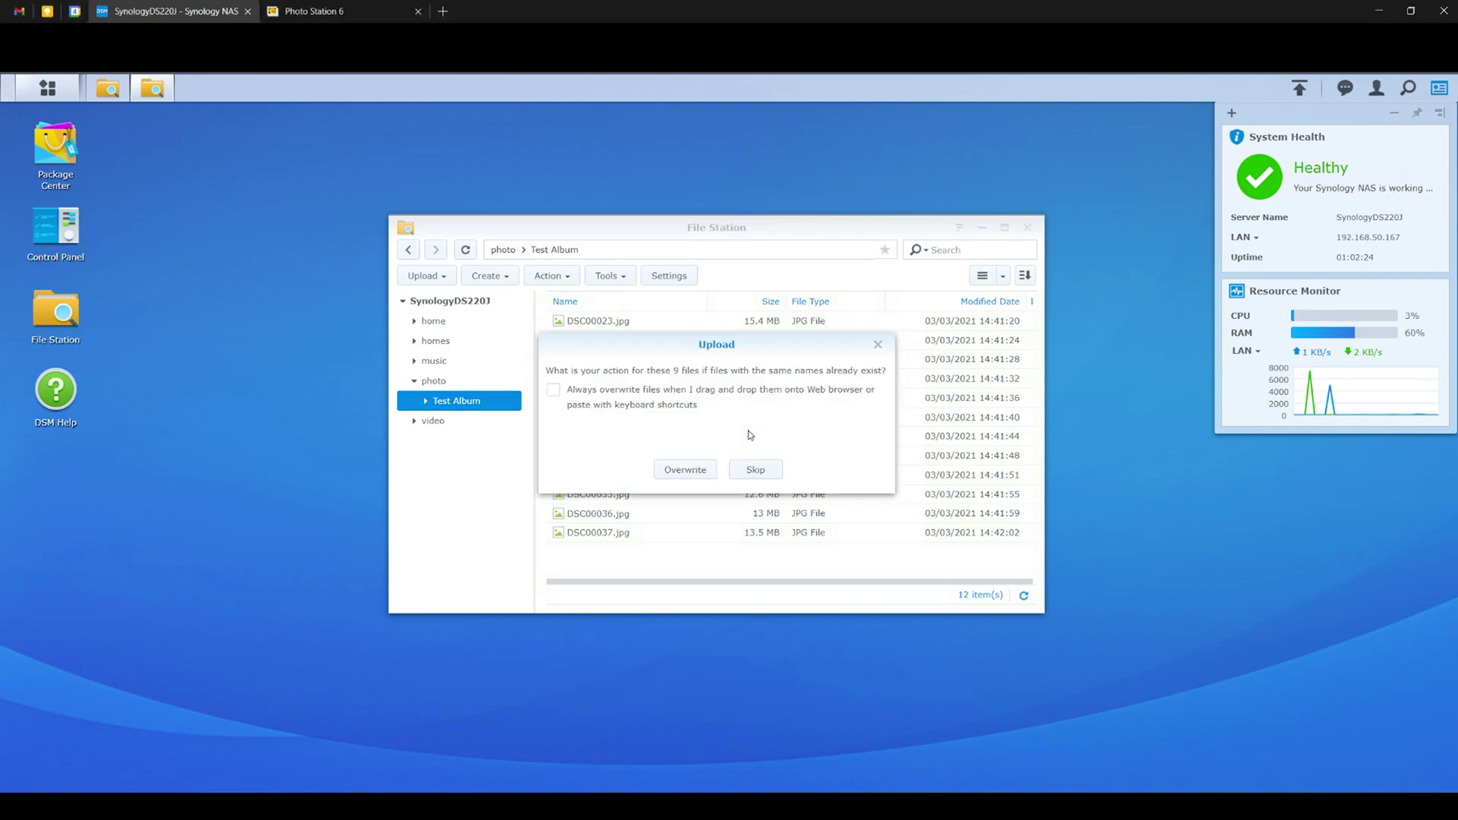
left_click(700, 466)
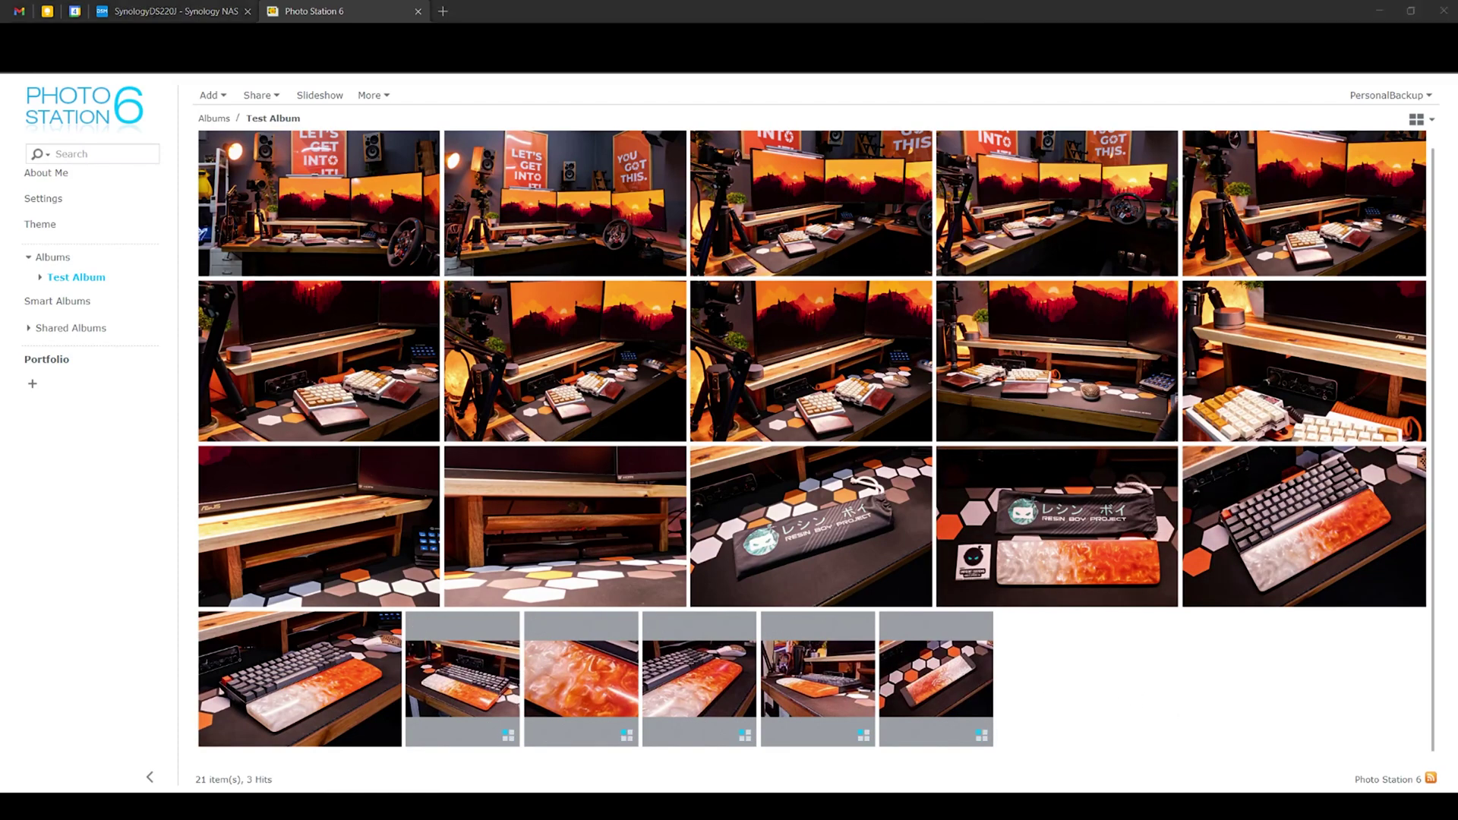
View the Test Album photos full-screen, step through two, then close the Photo Station tab.
left_click(785, 509)
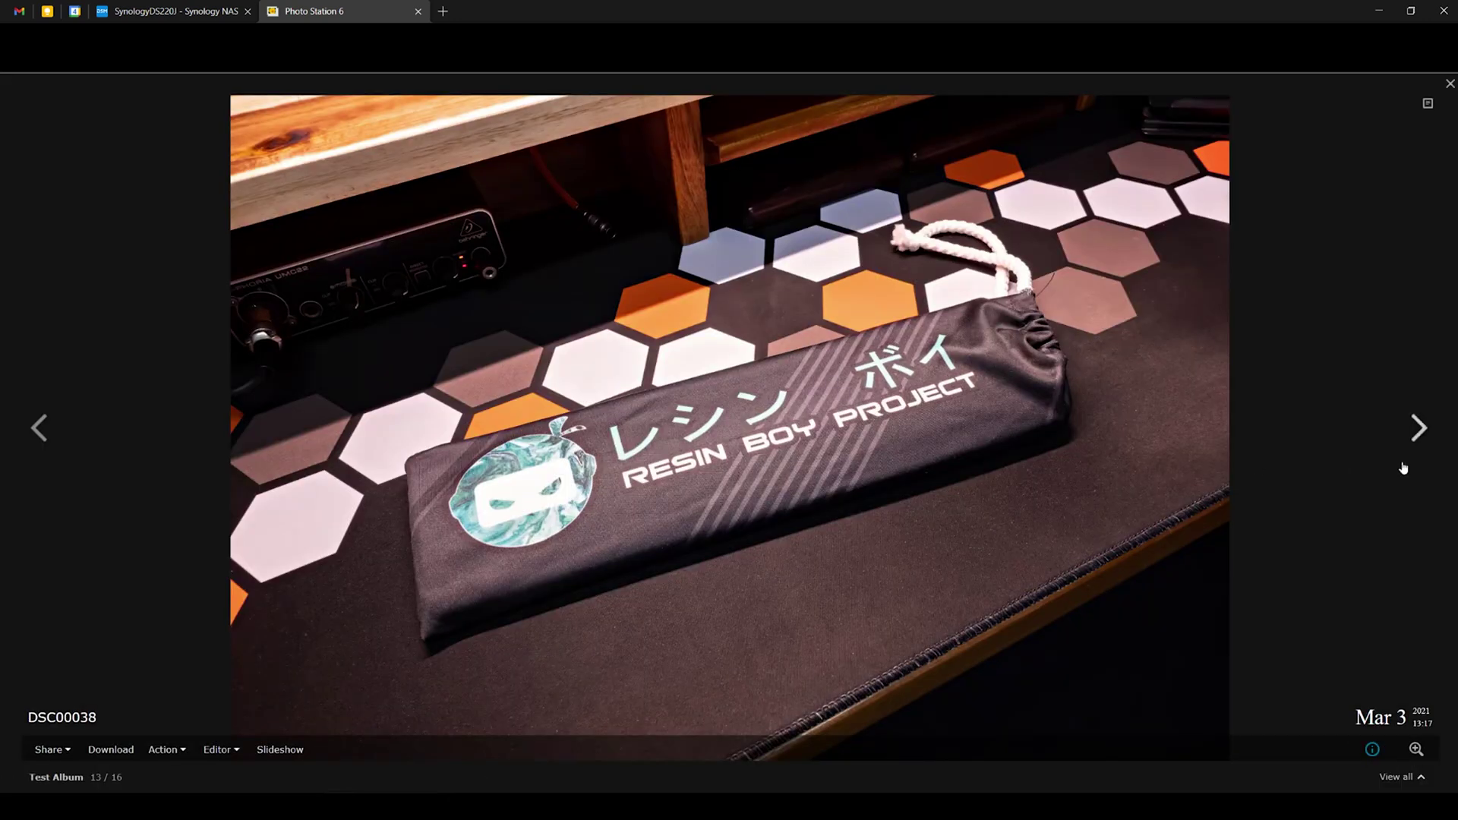
left_click(1417, 429)
left_click(1417, 431)
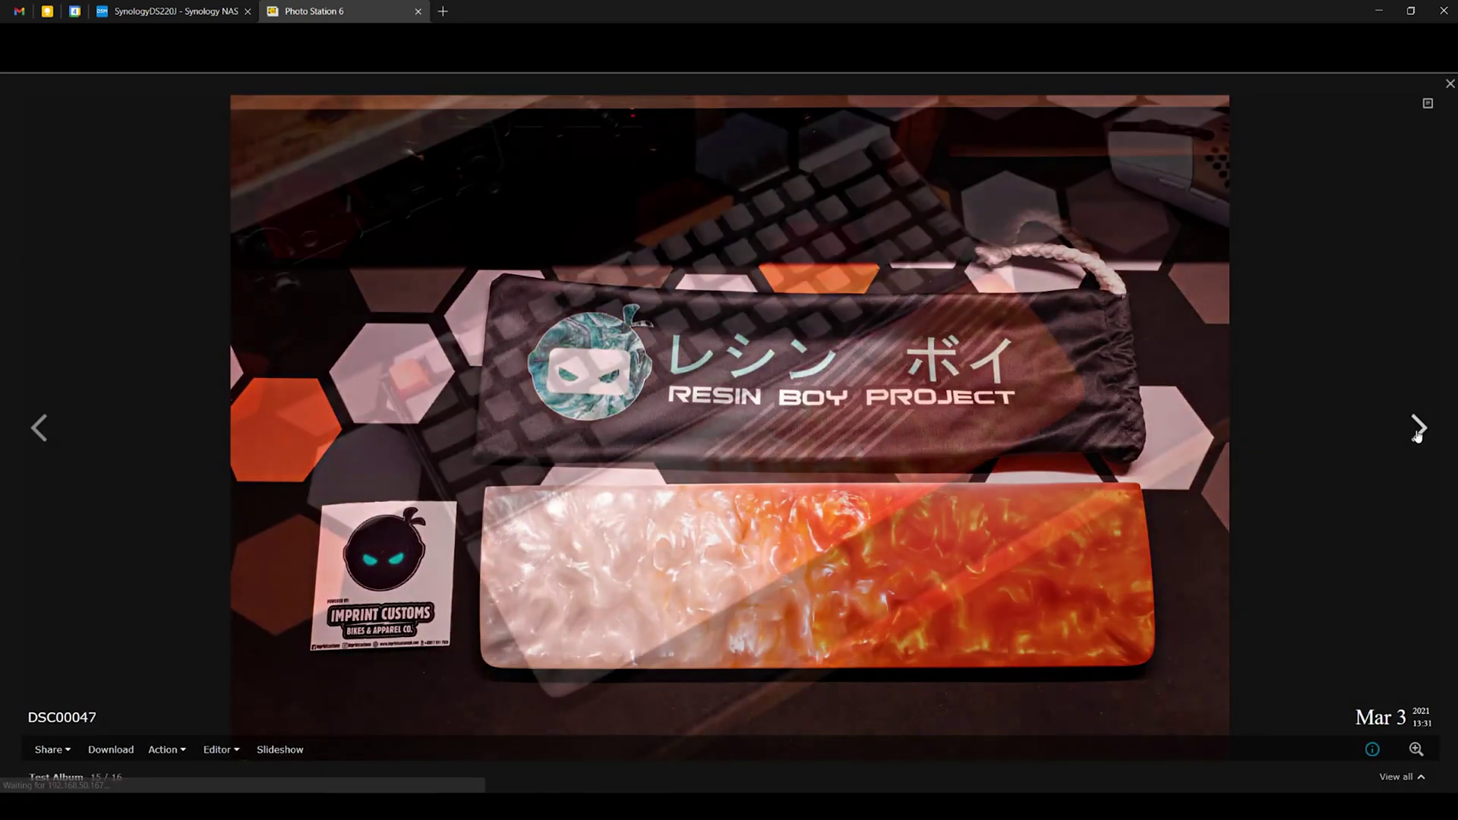
key("ctrl+w")
Launch Audio Station, show All Music, and upload Ambient Gold.wav into the music folder, overwriting.
left_click(1101, 285)
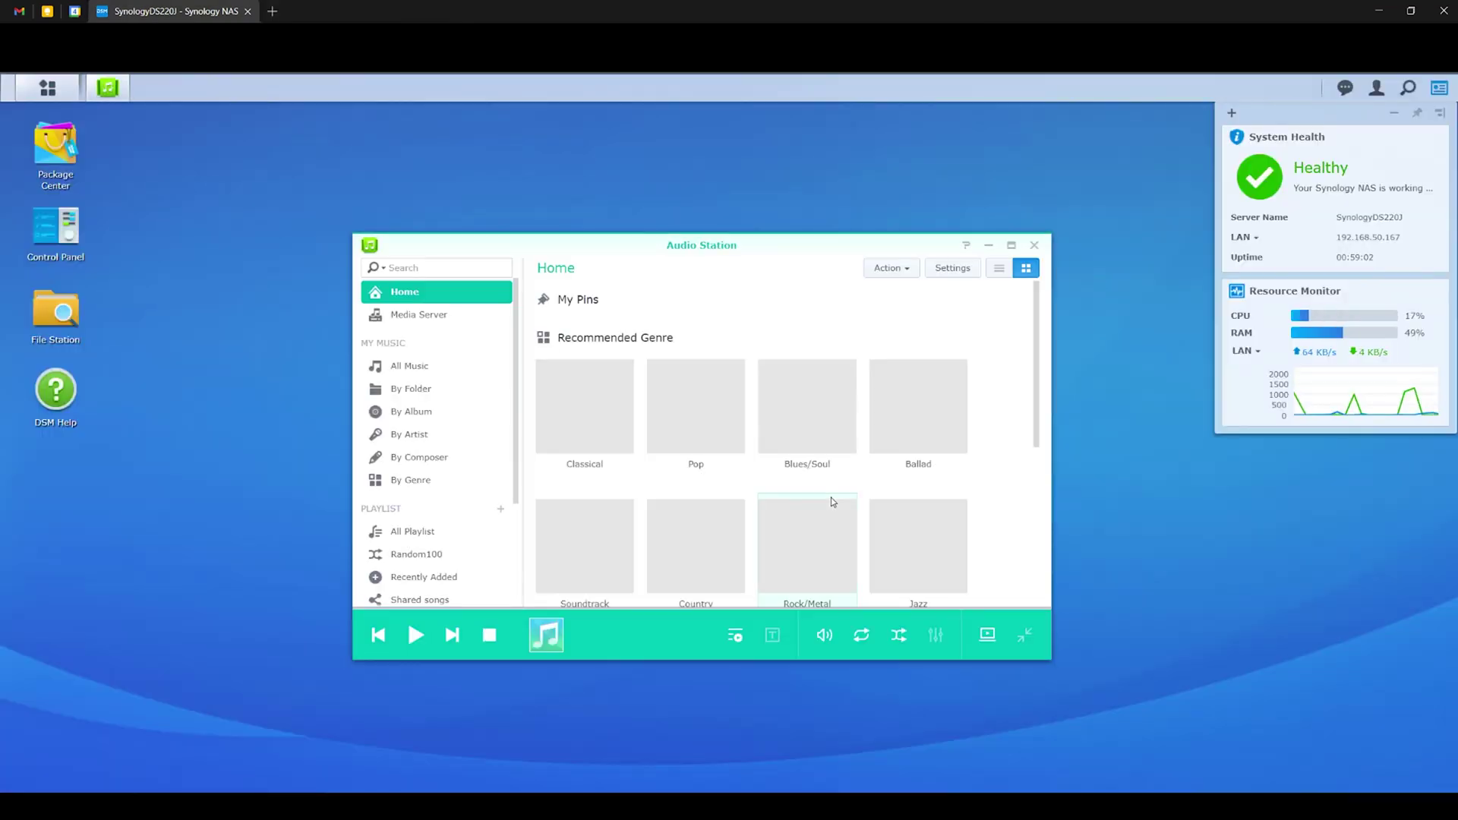
left_click(422, 374)
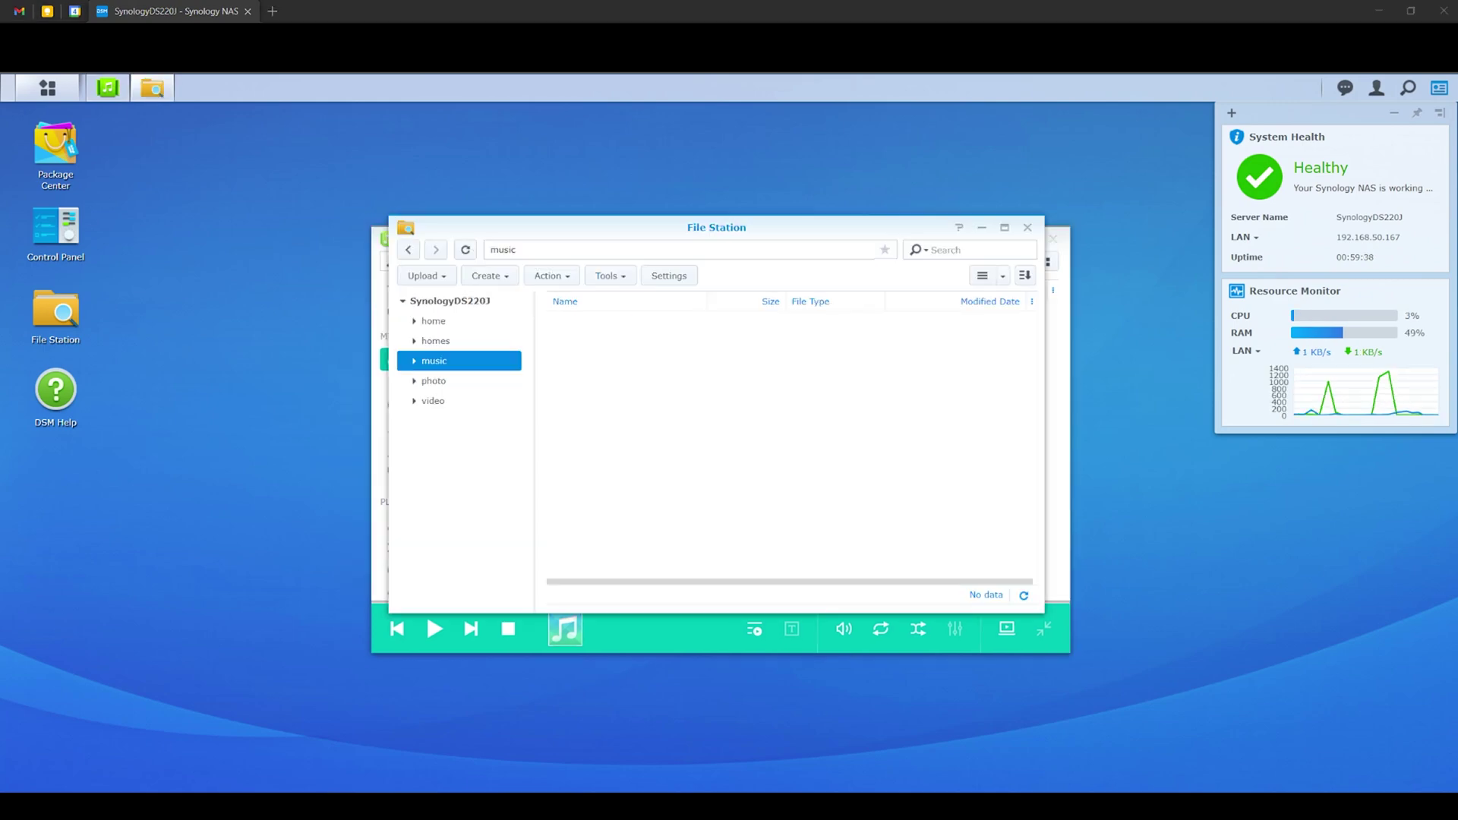
left_click_drag(684, 394, 697, 441)
left_click(703, 475)
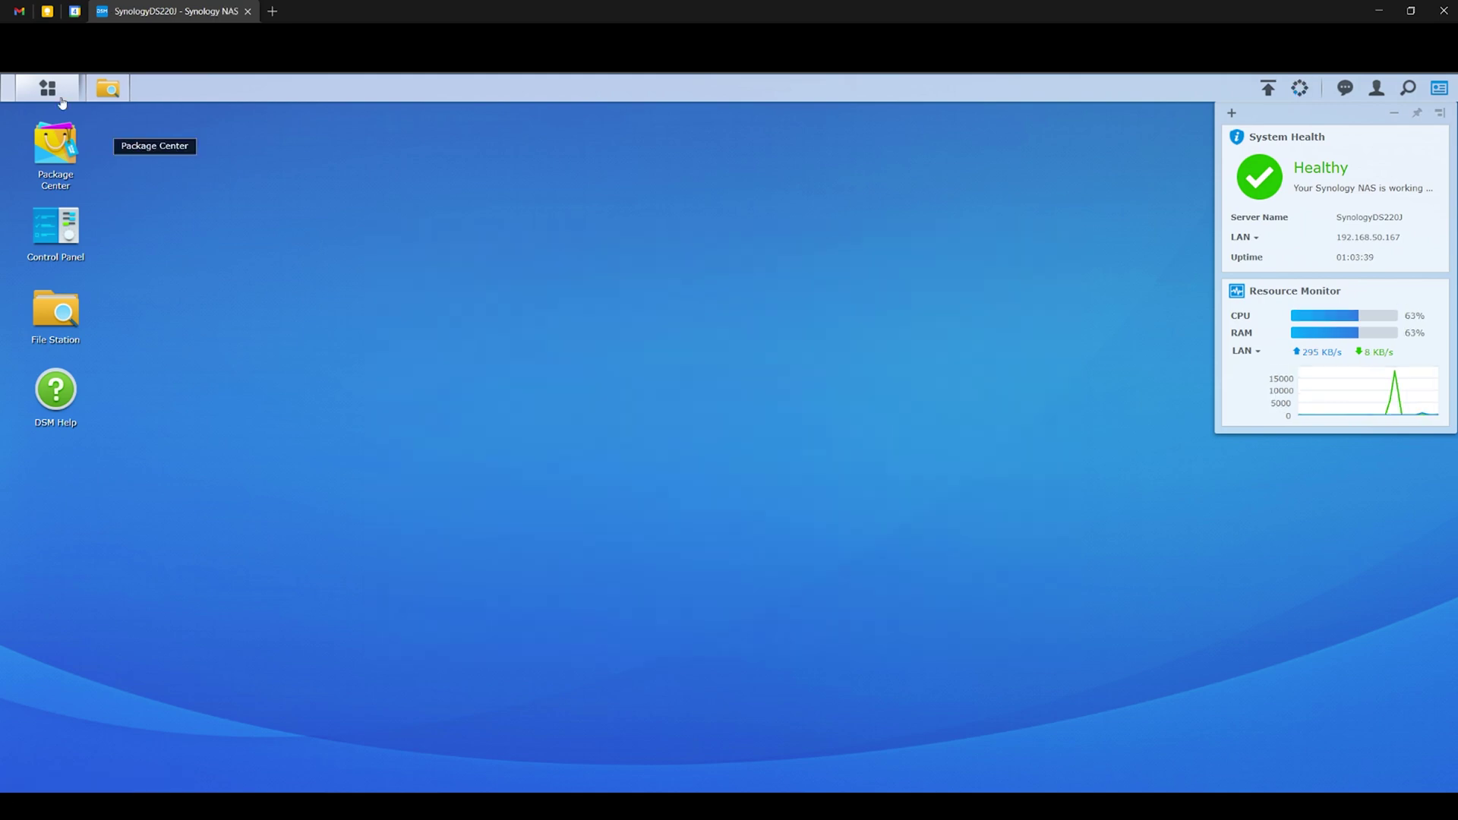
Open Video Station, dismiss the Feature Updates notice, and play the MSI MAG Z590 unboxing movie.
left_click(47, 88)
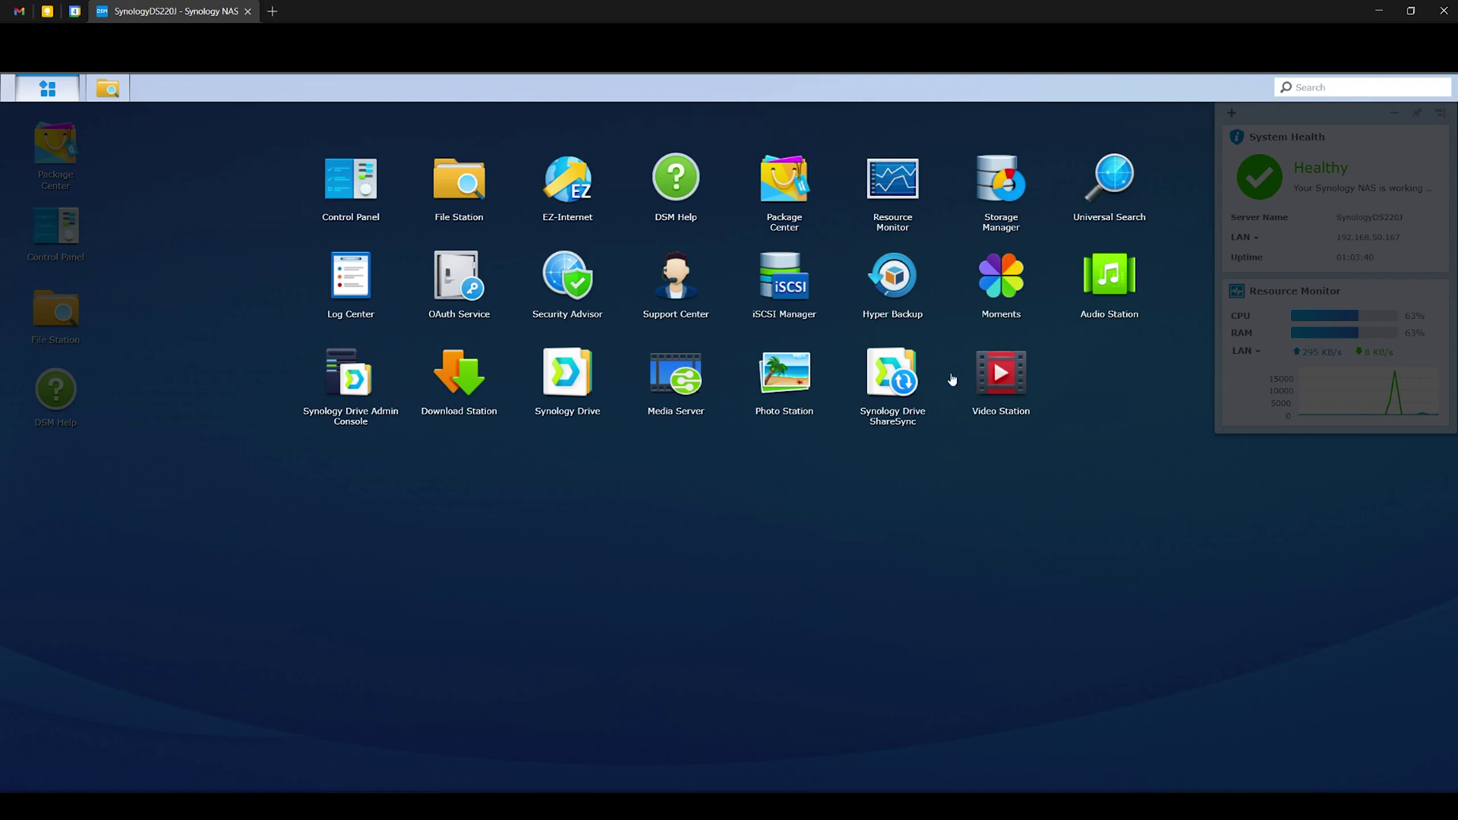
left_click(1001, 376)
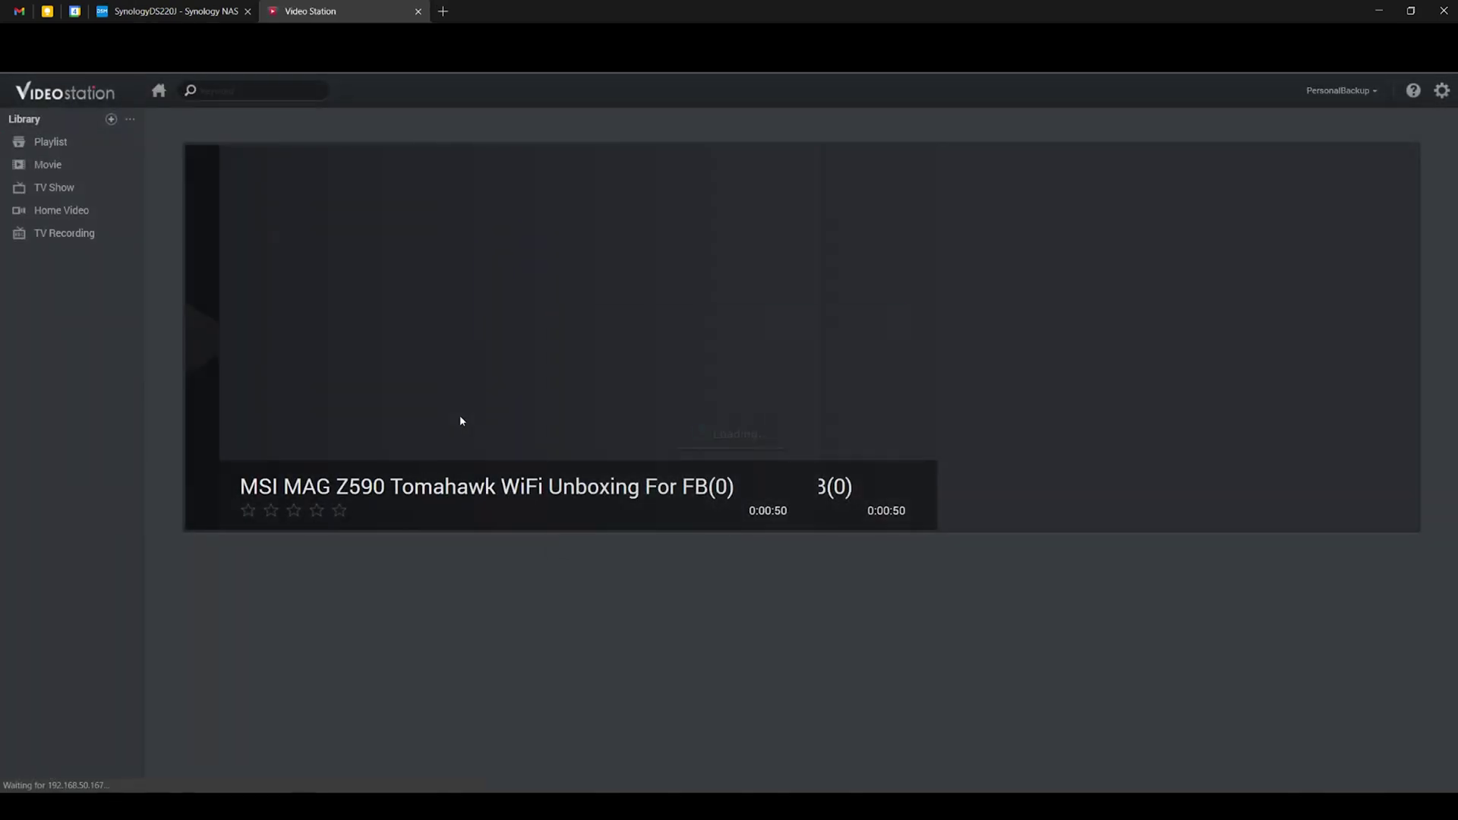
left_click(858, 543)
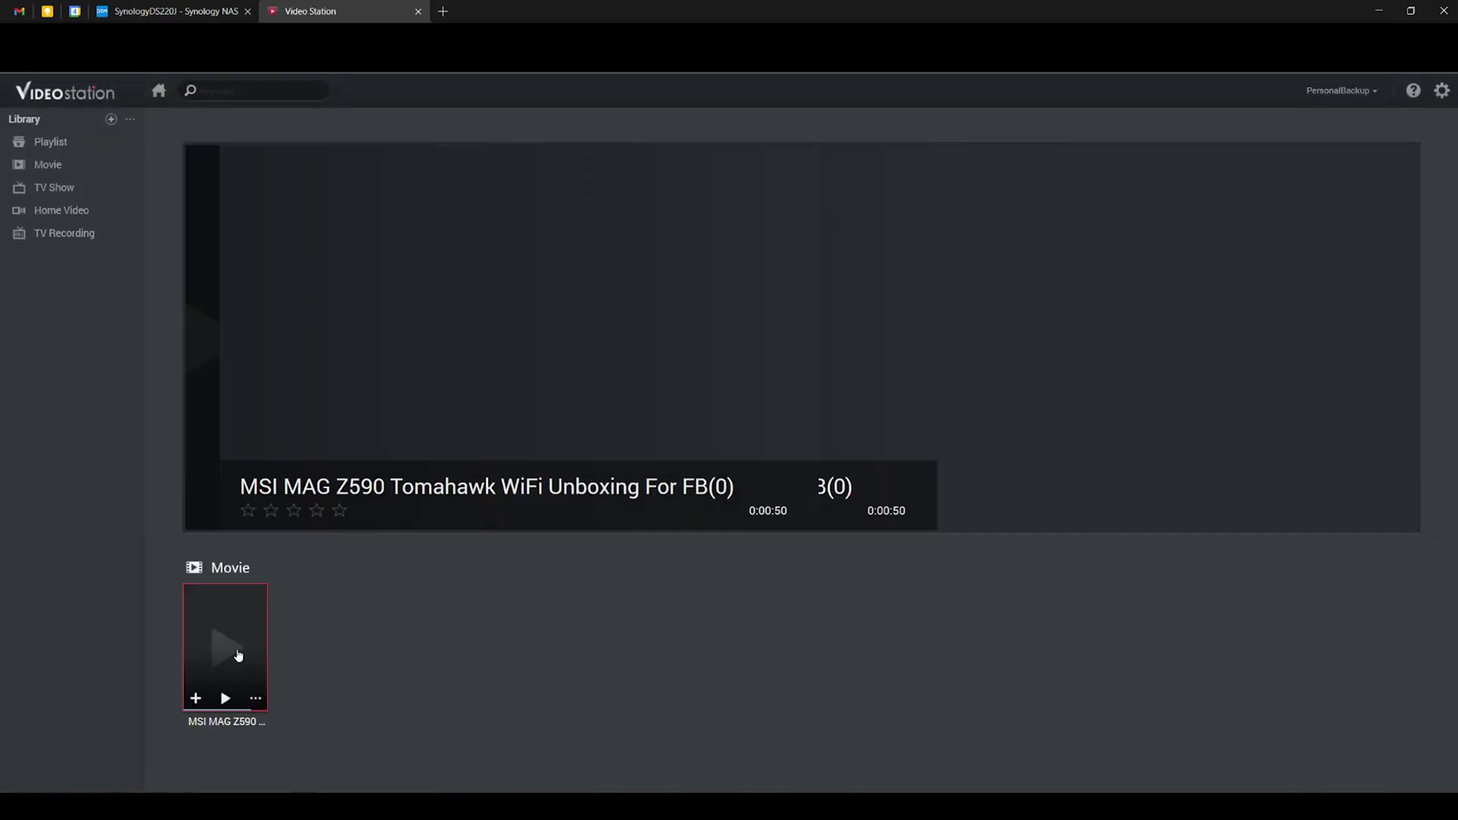
left_click(230, 699)
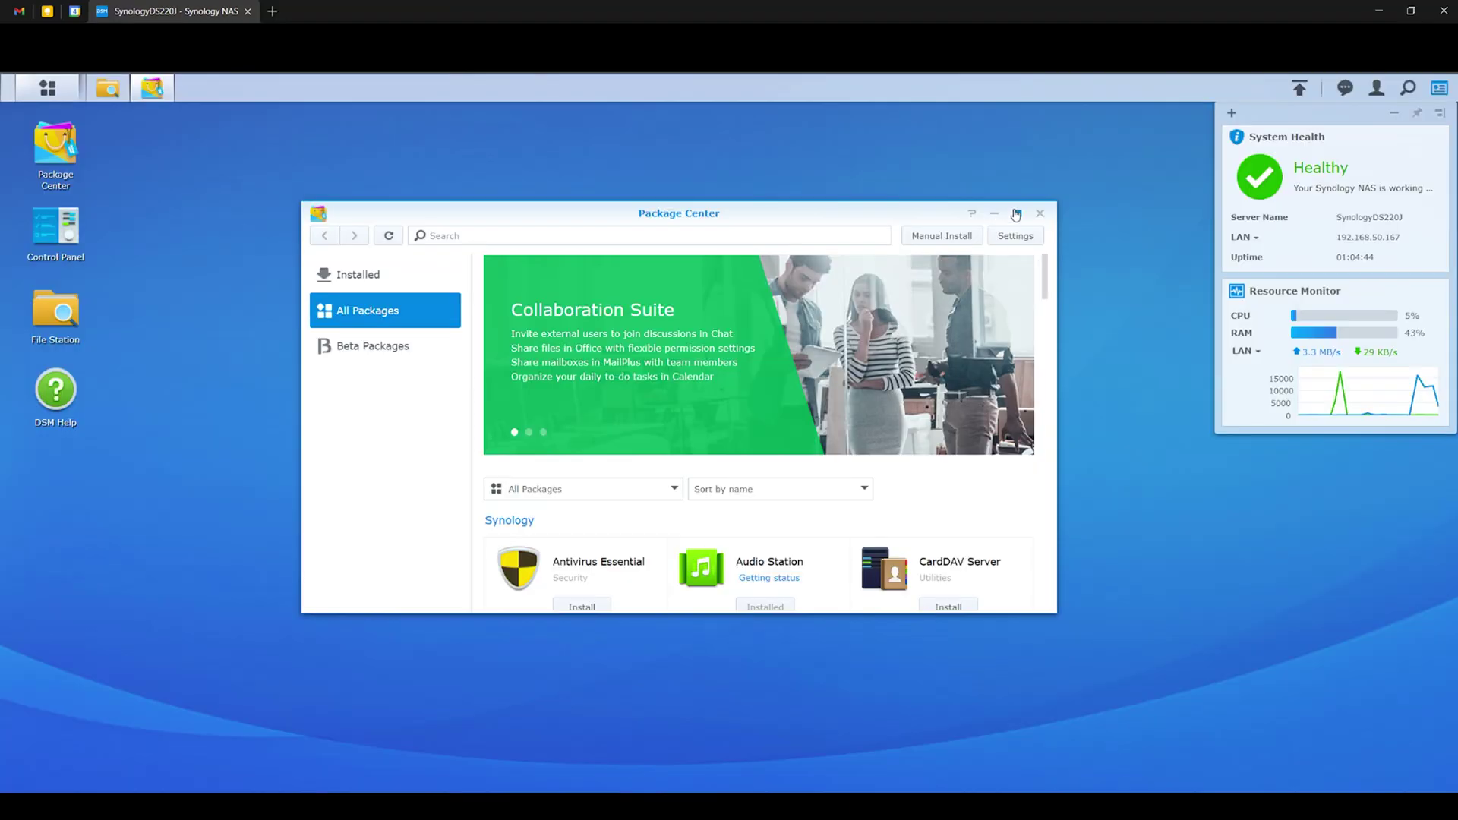
Maximize Package Center and browse the Surveillance, Multimedia, Business and Utilities categories.
left_click(1016, 215)
scroll(732, 410, "down", 5)
scroll(766, 447, "up", 5)
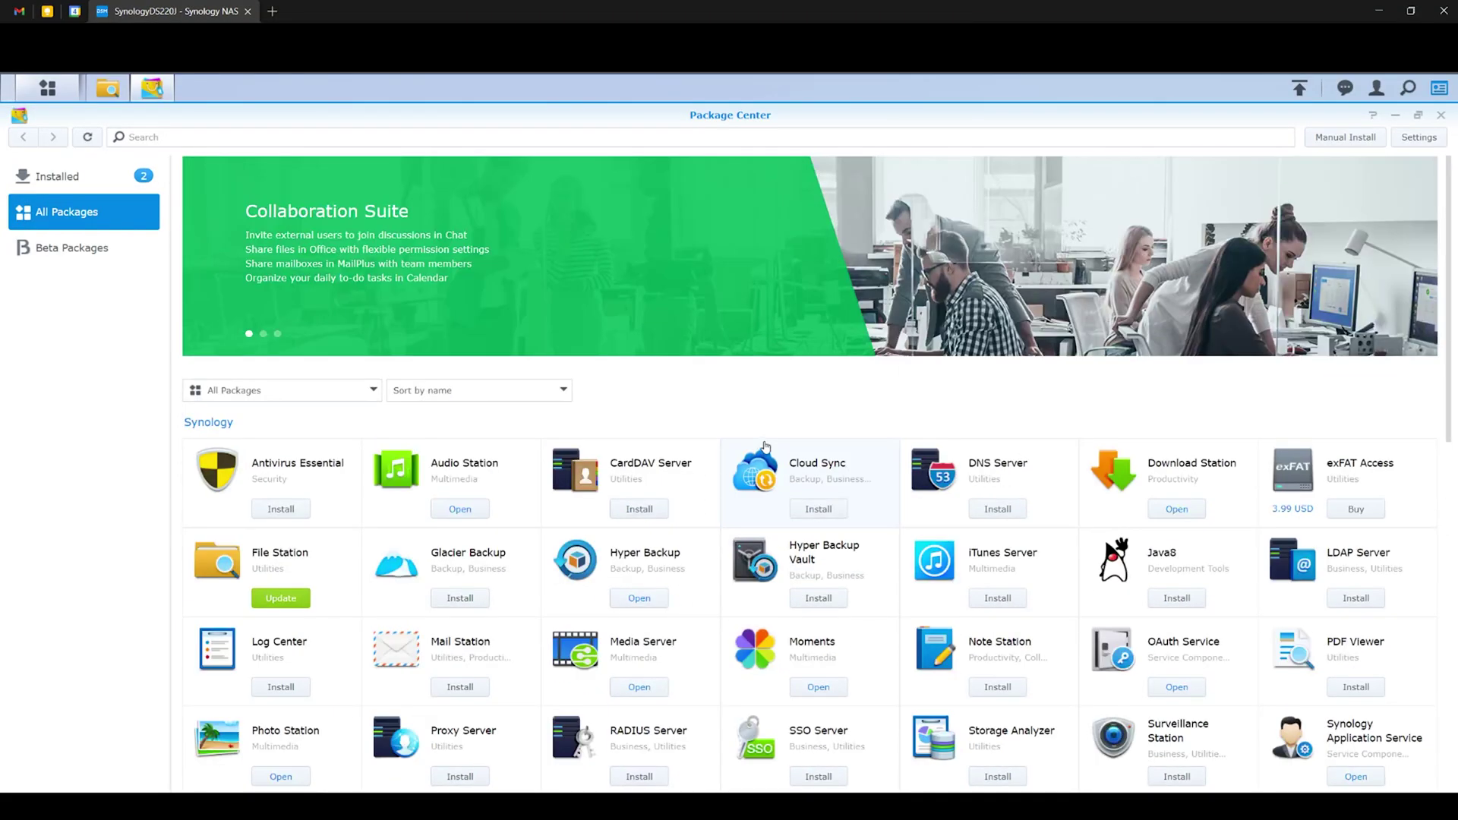
left_click(363, 390)
left_click(292, 439)
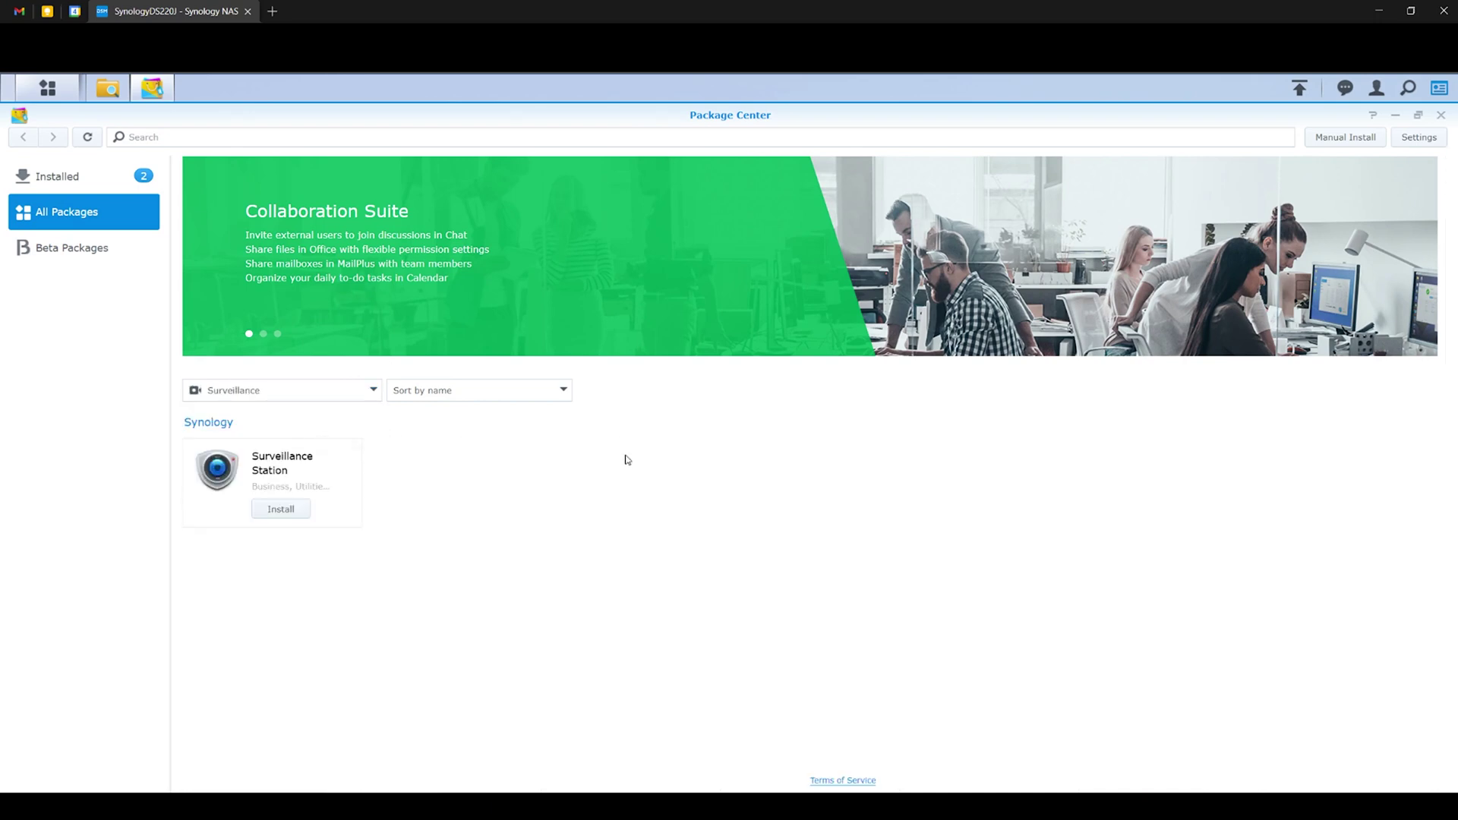
left_click(372, 390)
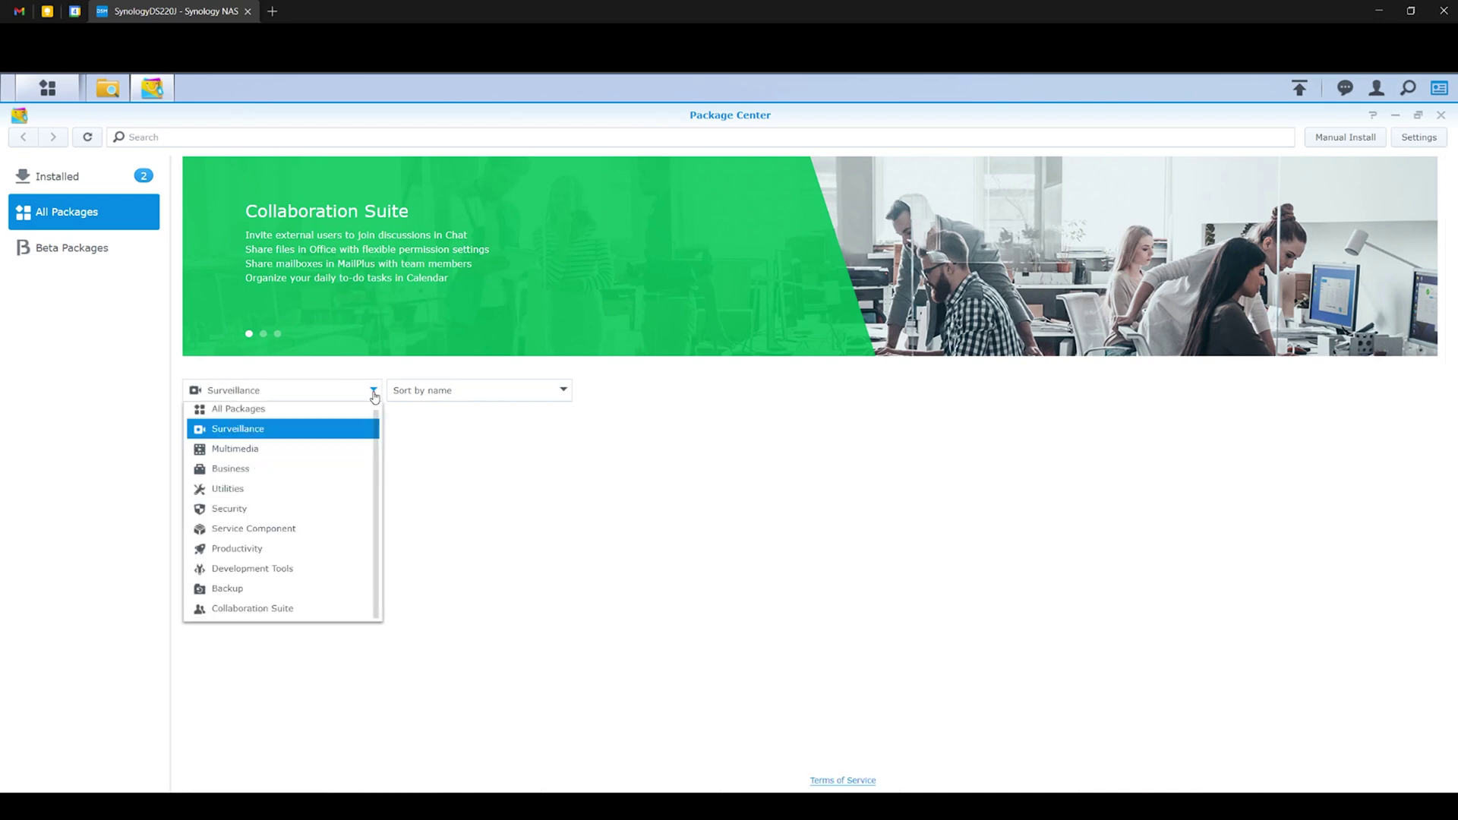
left_click(328, 448)
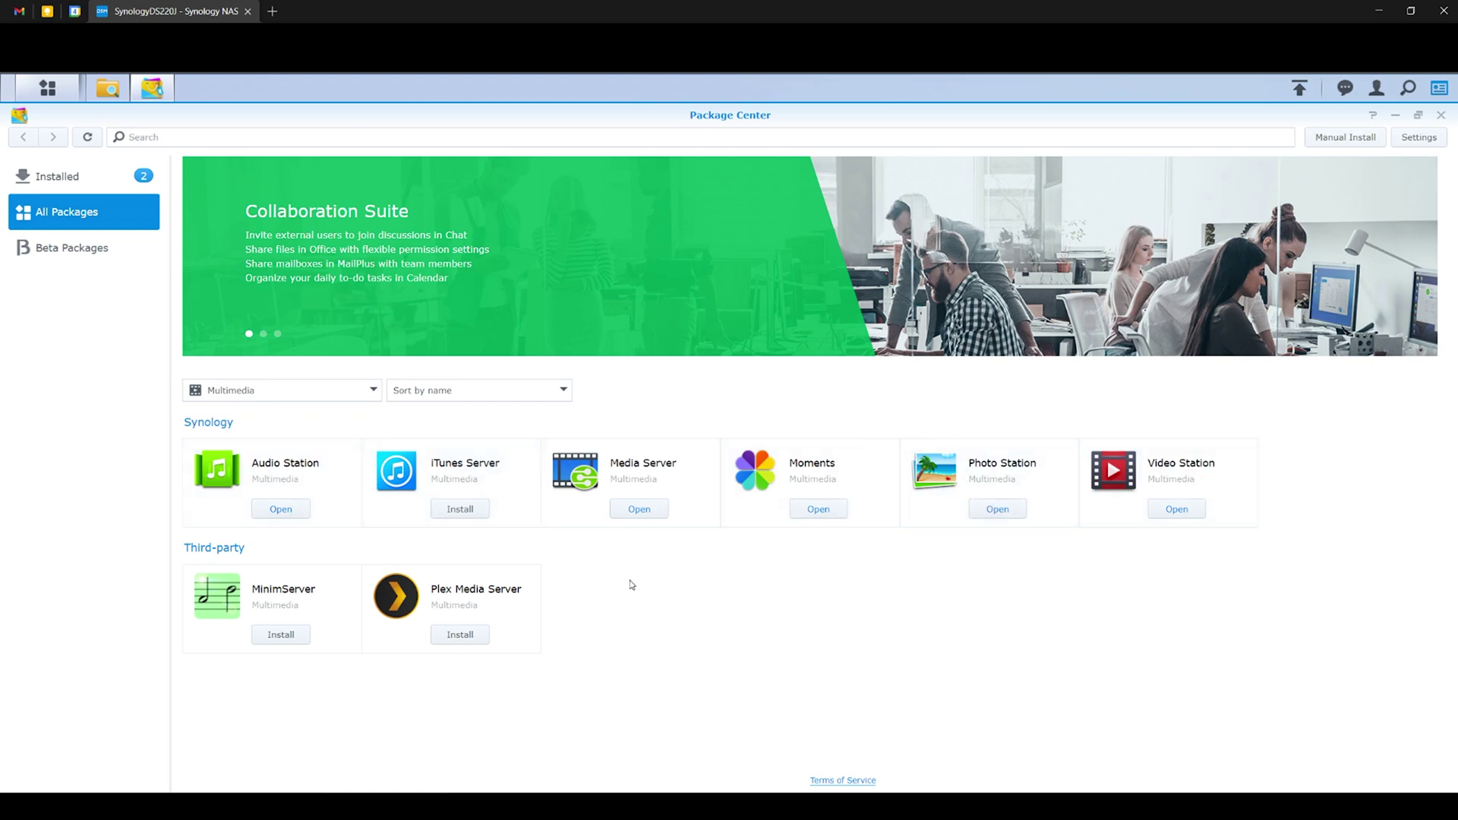
left_click(371, 390)
left_click(319, 469)
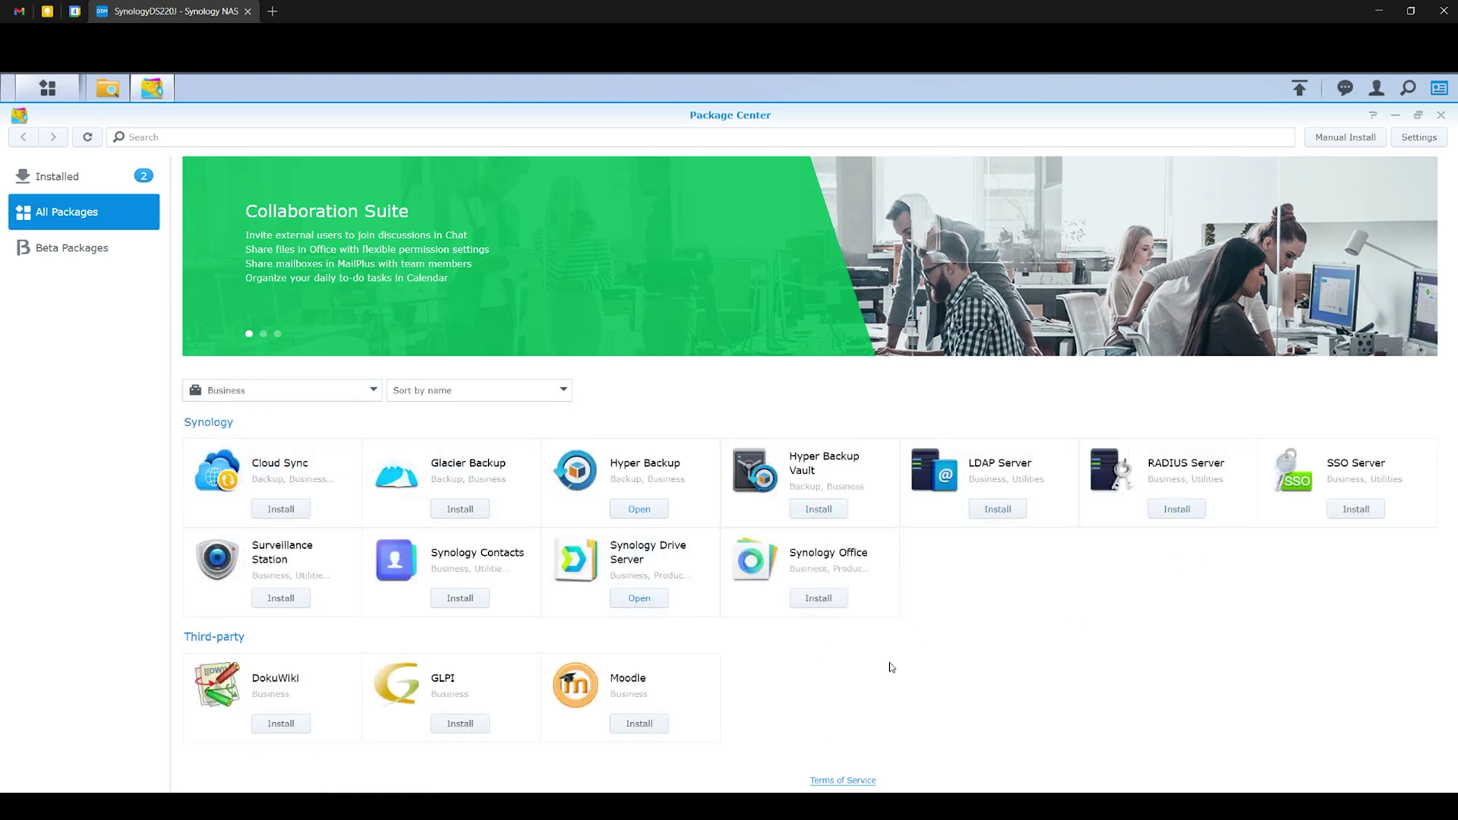
left_click(371, 390)
left_click(327, 488)
Browse Security, Service Component and Productivity packages, glancing at Mail Station's details.
scroll(892, 672, "down", 3)
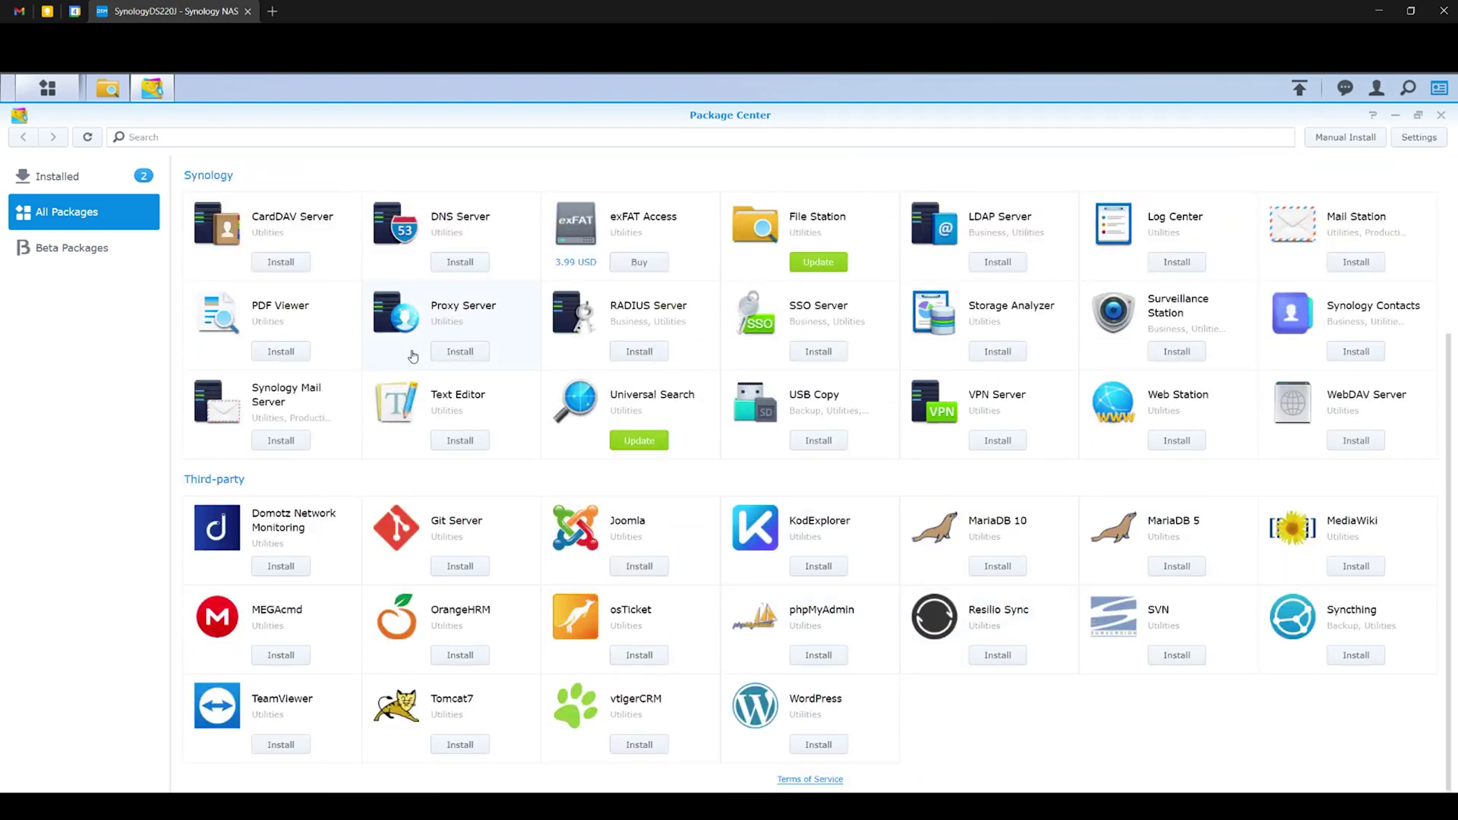
scroll(413, 356, "up", 3)
left_click(271, 392)
left_click(269, 509)
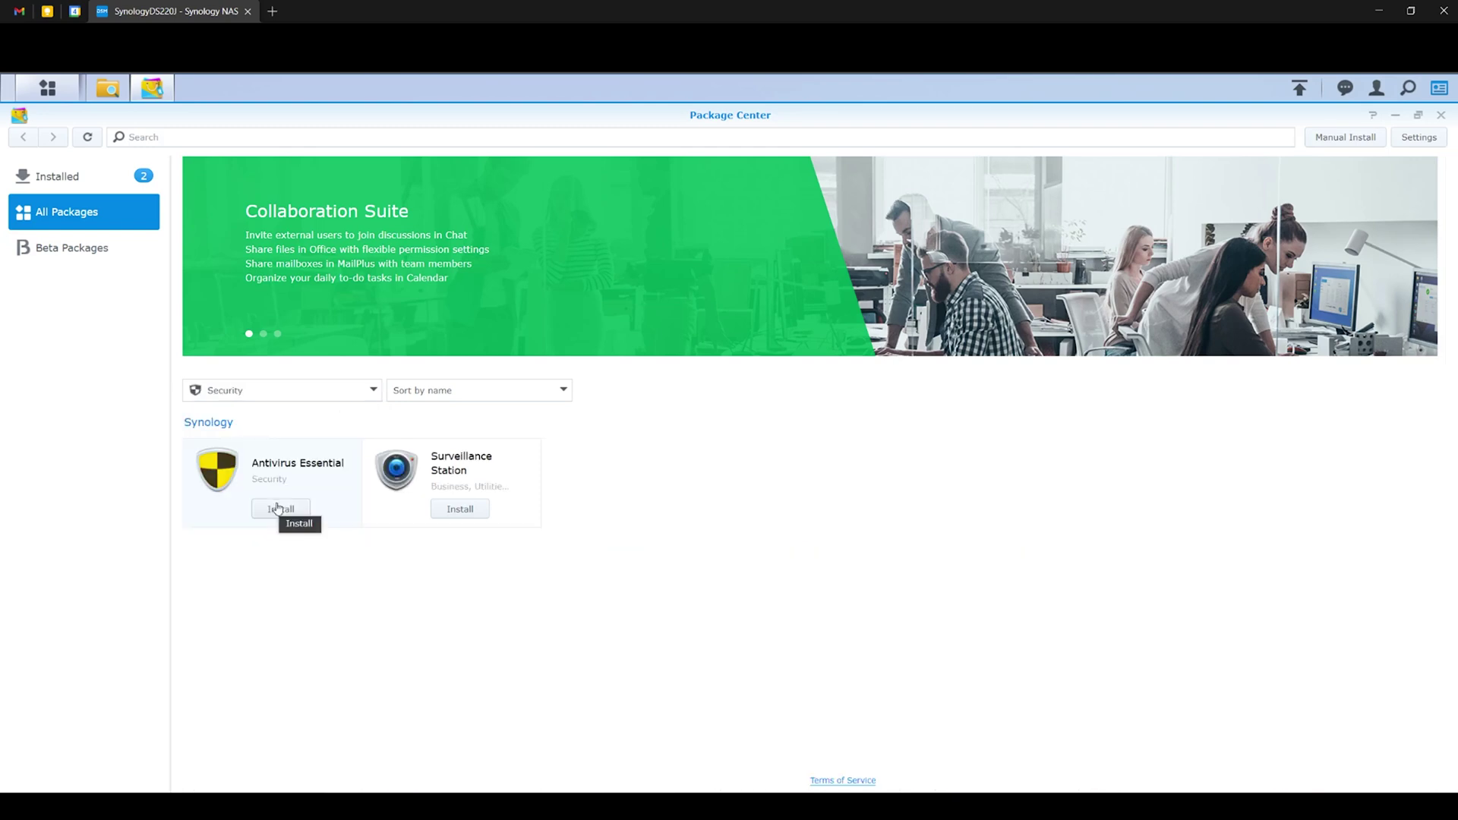
left_click(327, 390)
left_click(293, 531)
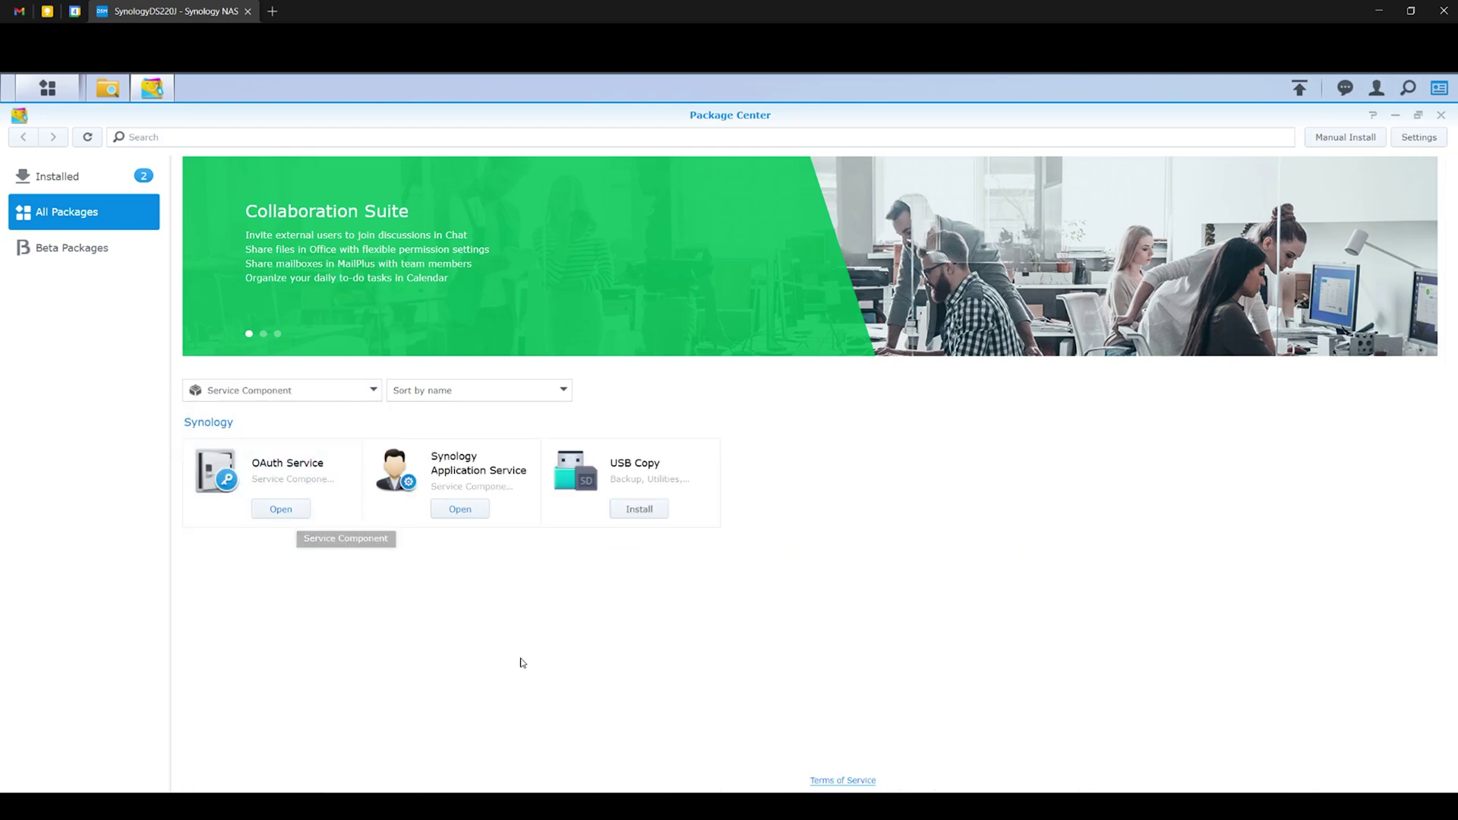
left_click(327, 390)
left_click(303, 547)
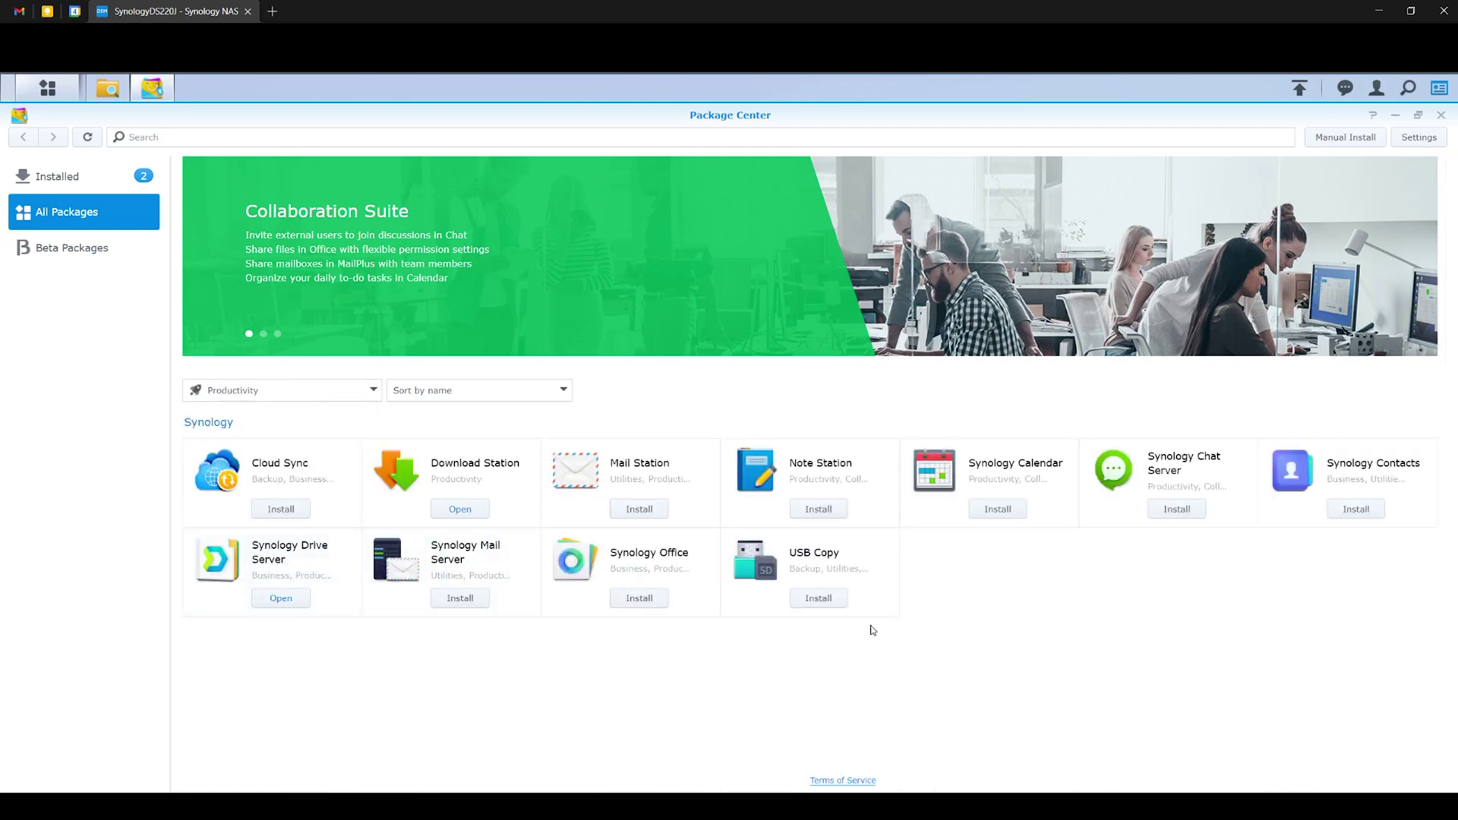
left_click(628, 493)
left_click(28, 203)
Browse Development Tools, Backup and Collaboration Suite, then return to All Packages.
left_click(328, 393)
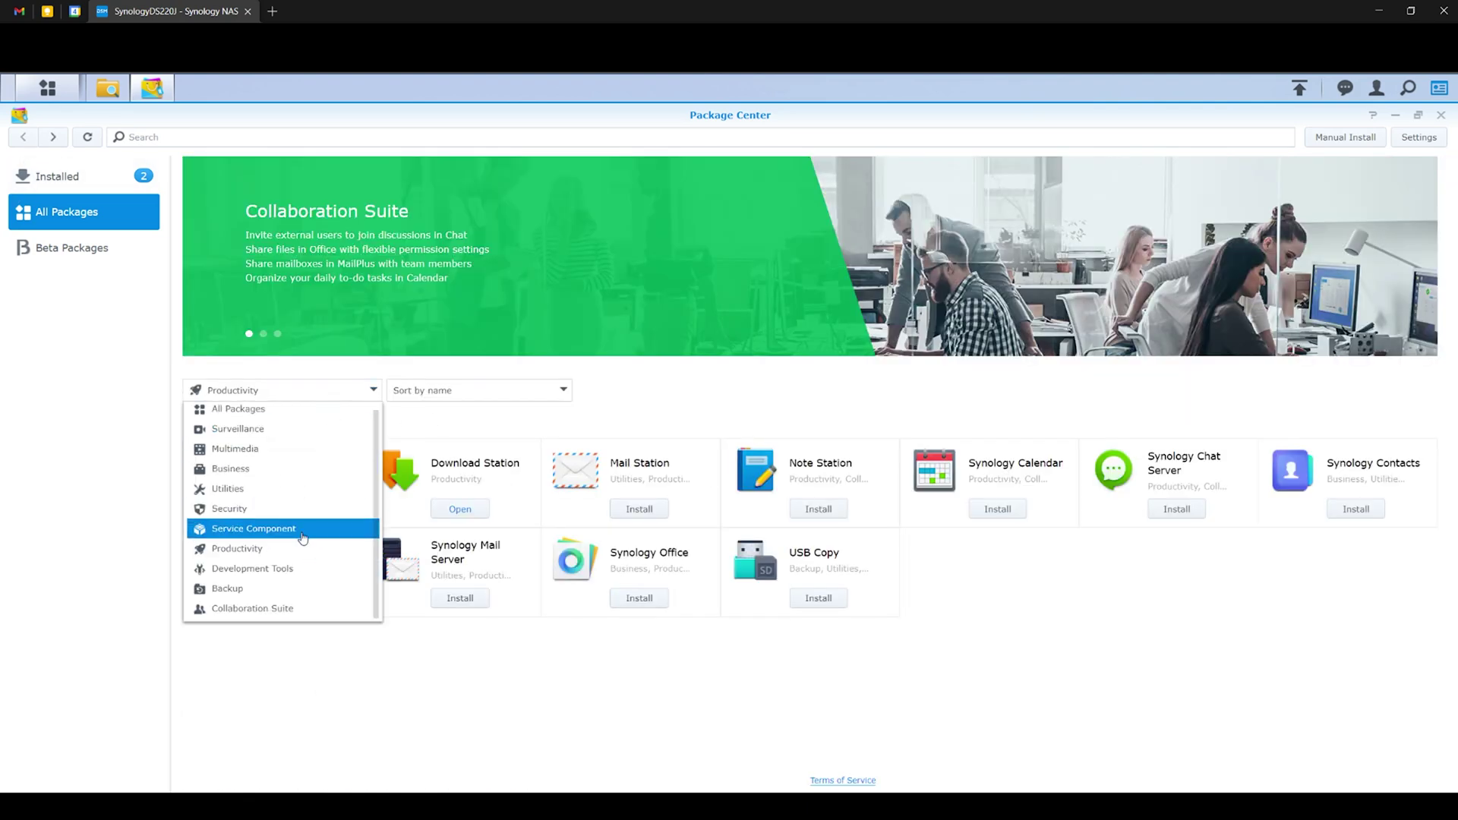
left_click(302, 574)
left_click(327, 390)
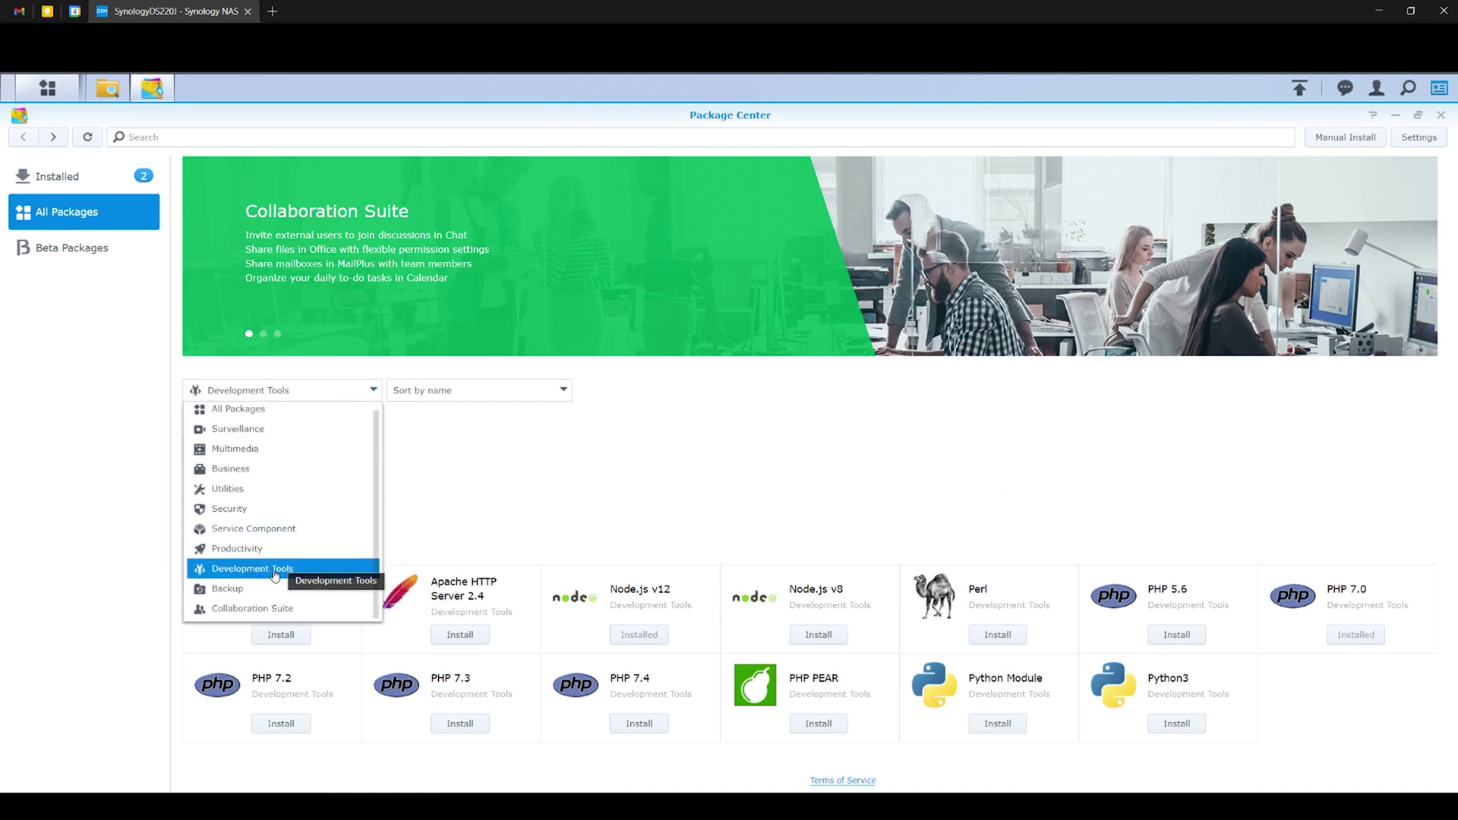
left_click(274, 589)
left_click(327, 391)
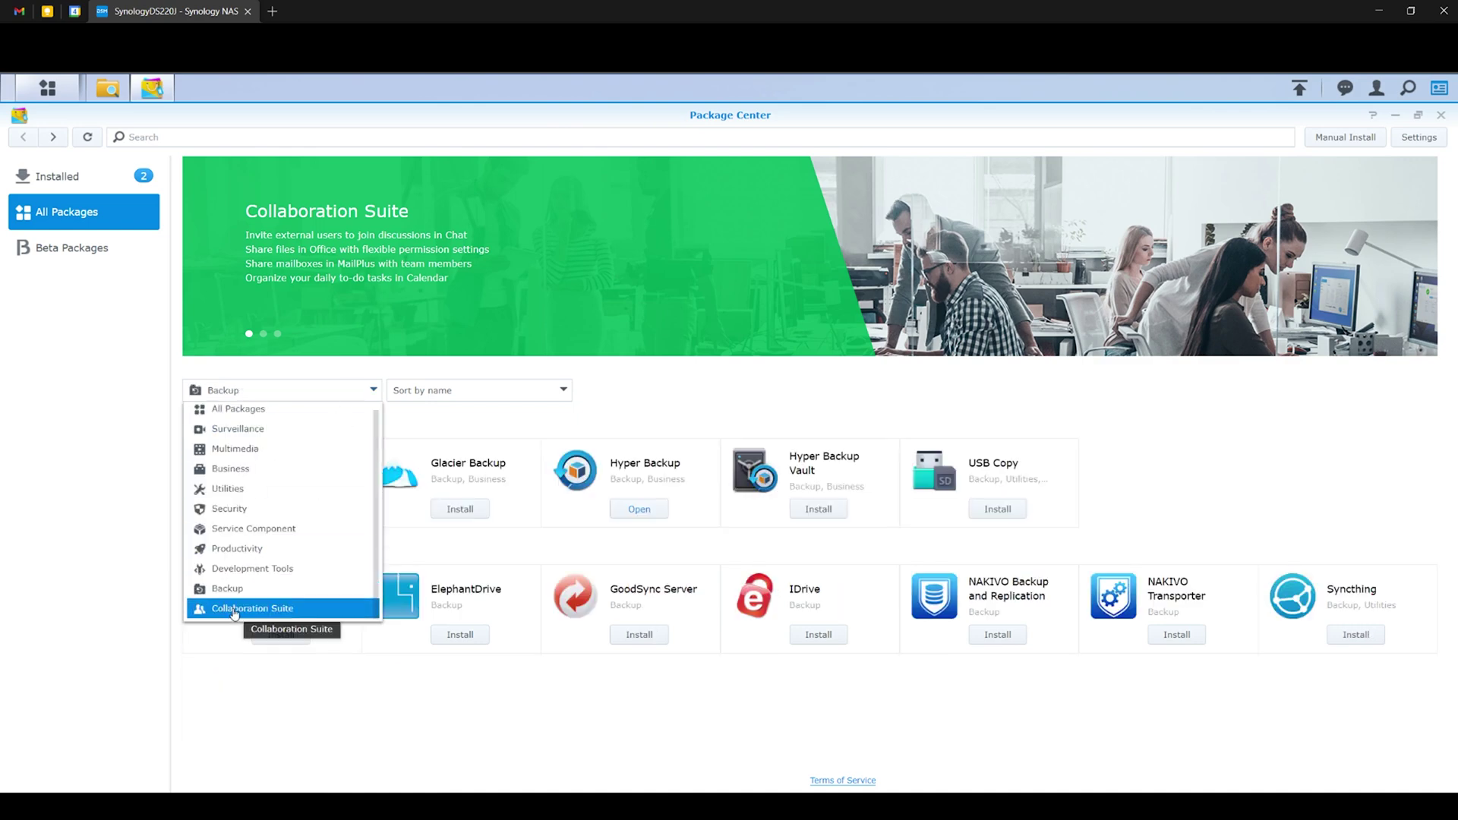
left_click(235, 610)
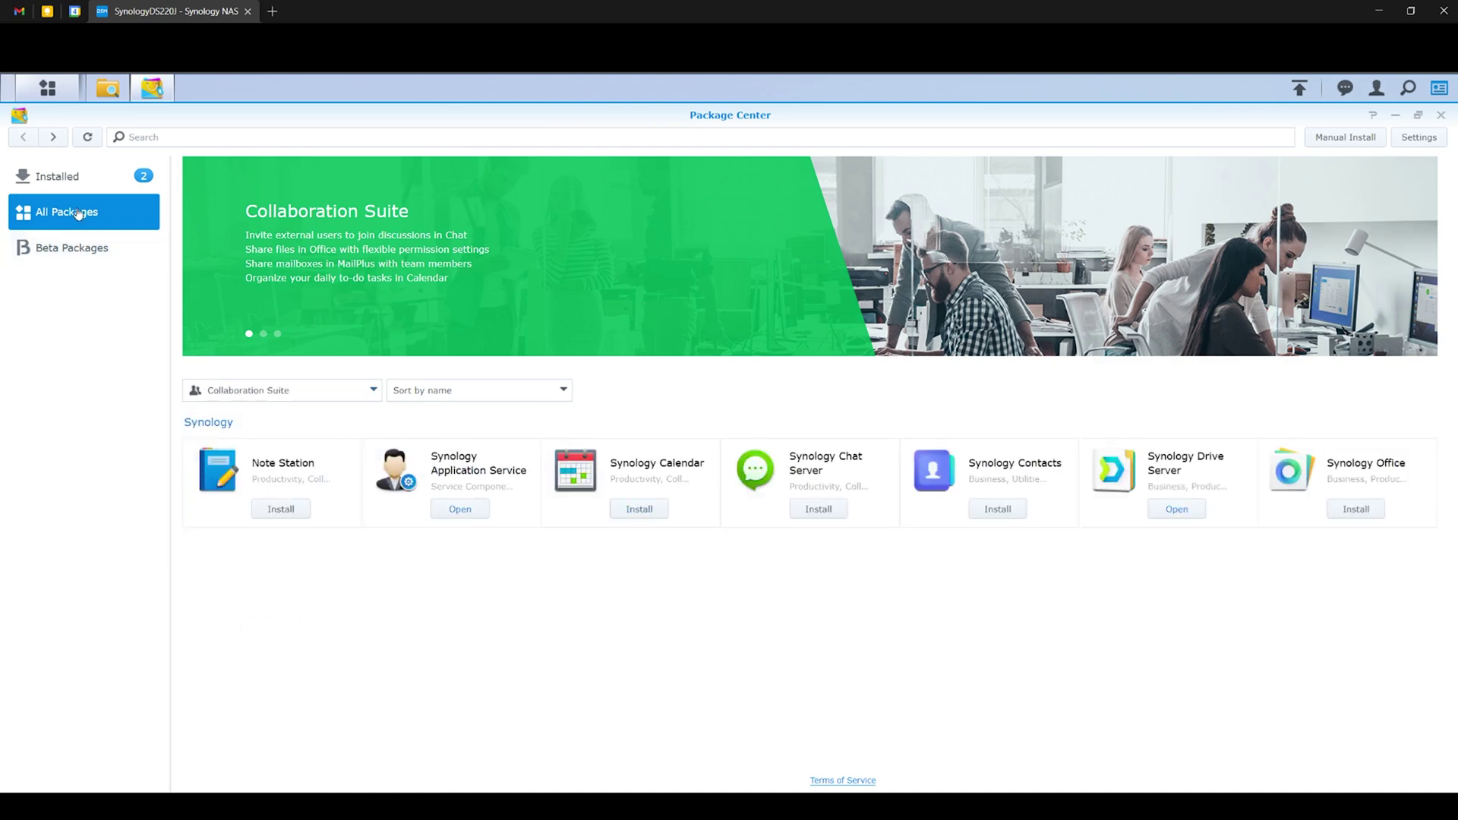
left_click(245, 391)
left_click(243, 411)
scroll(625, 596, "down", 10)
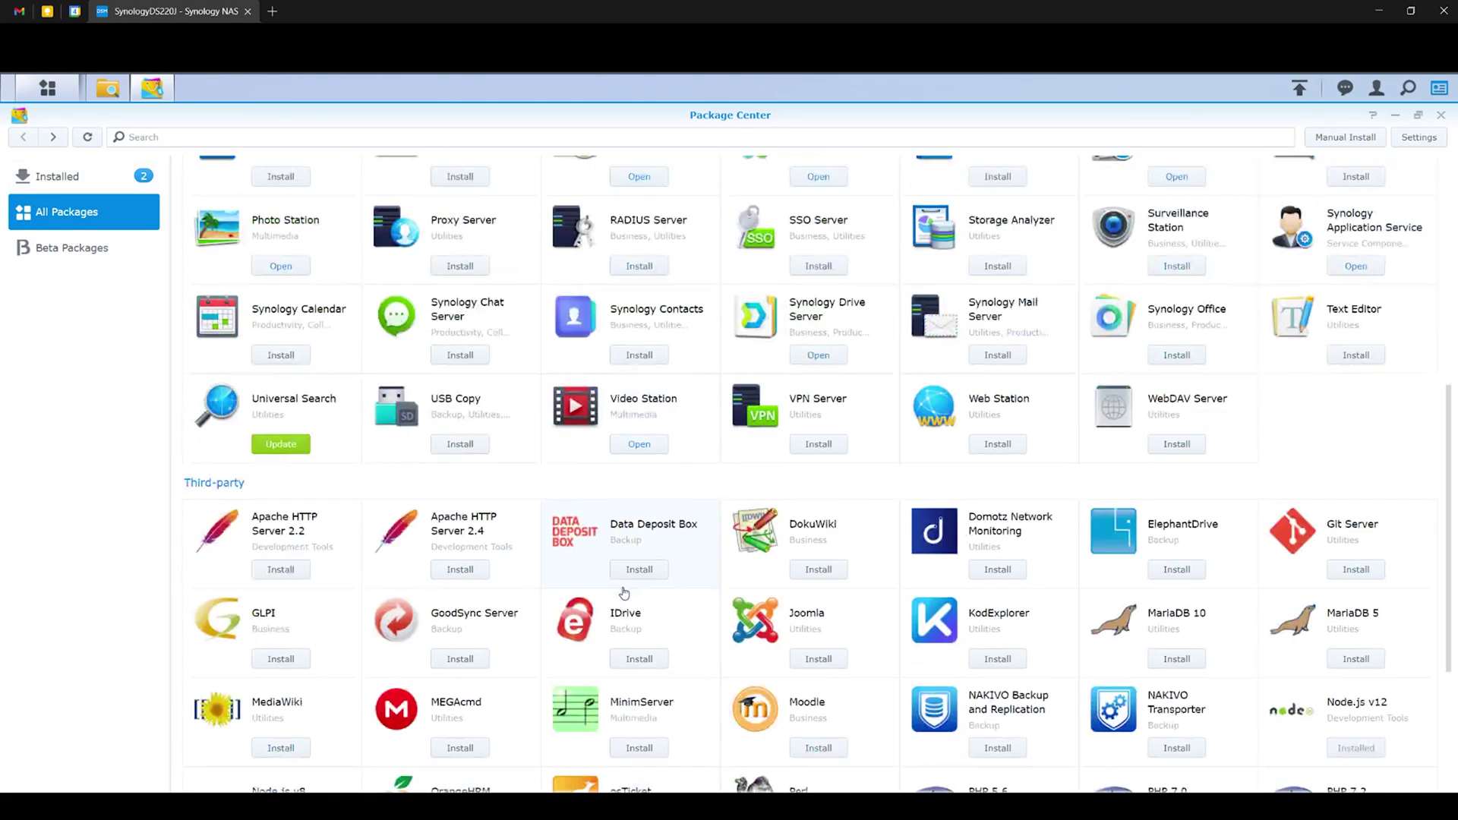
scroll(624, 596, "up", 10)
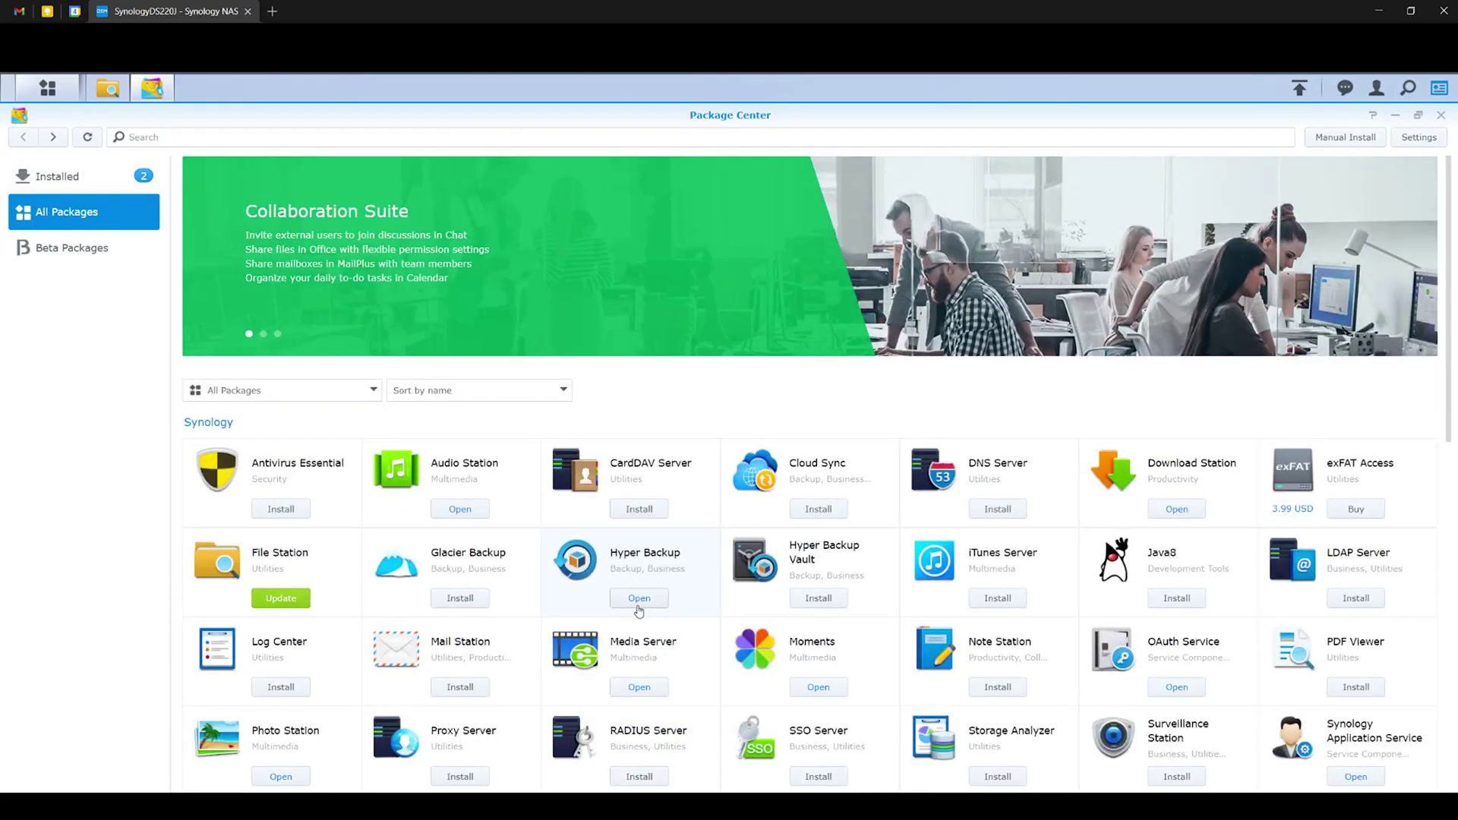
scroll(639, 612, "down", 10)
scroll(642, 600, "up", 10)
scroll(1018, 546, "down", 10)
scroll(1304, 273, "up", 10)
Close Package Center and File Station, then open Control Panel's Info Center maximized.
left_click(1440, 116)
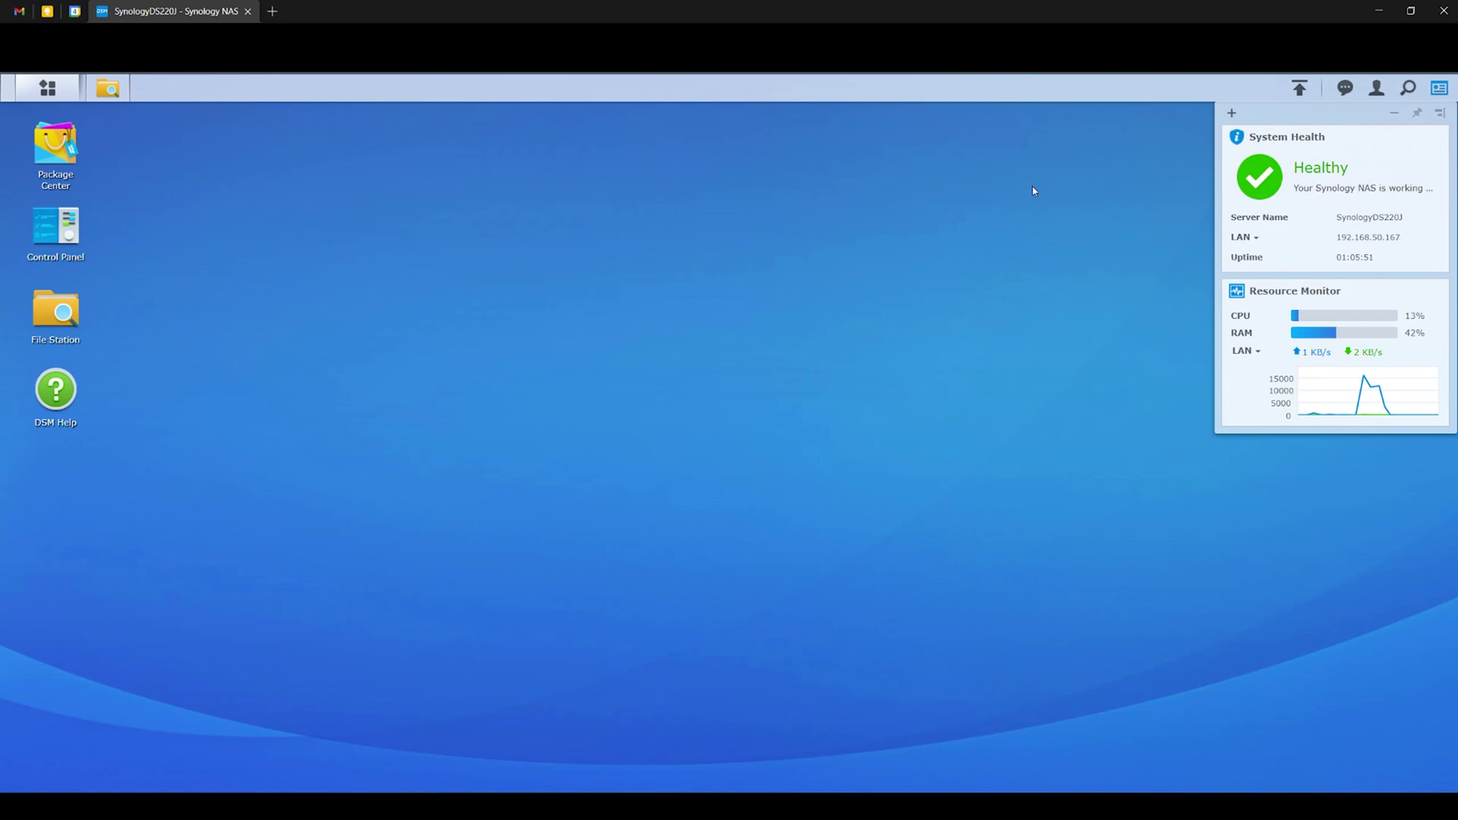
left_click(118, 97)
left_click(1026, 229)
left_click(50, 92)
left_click(343, 195)
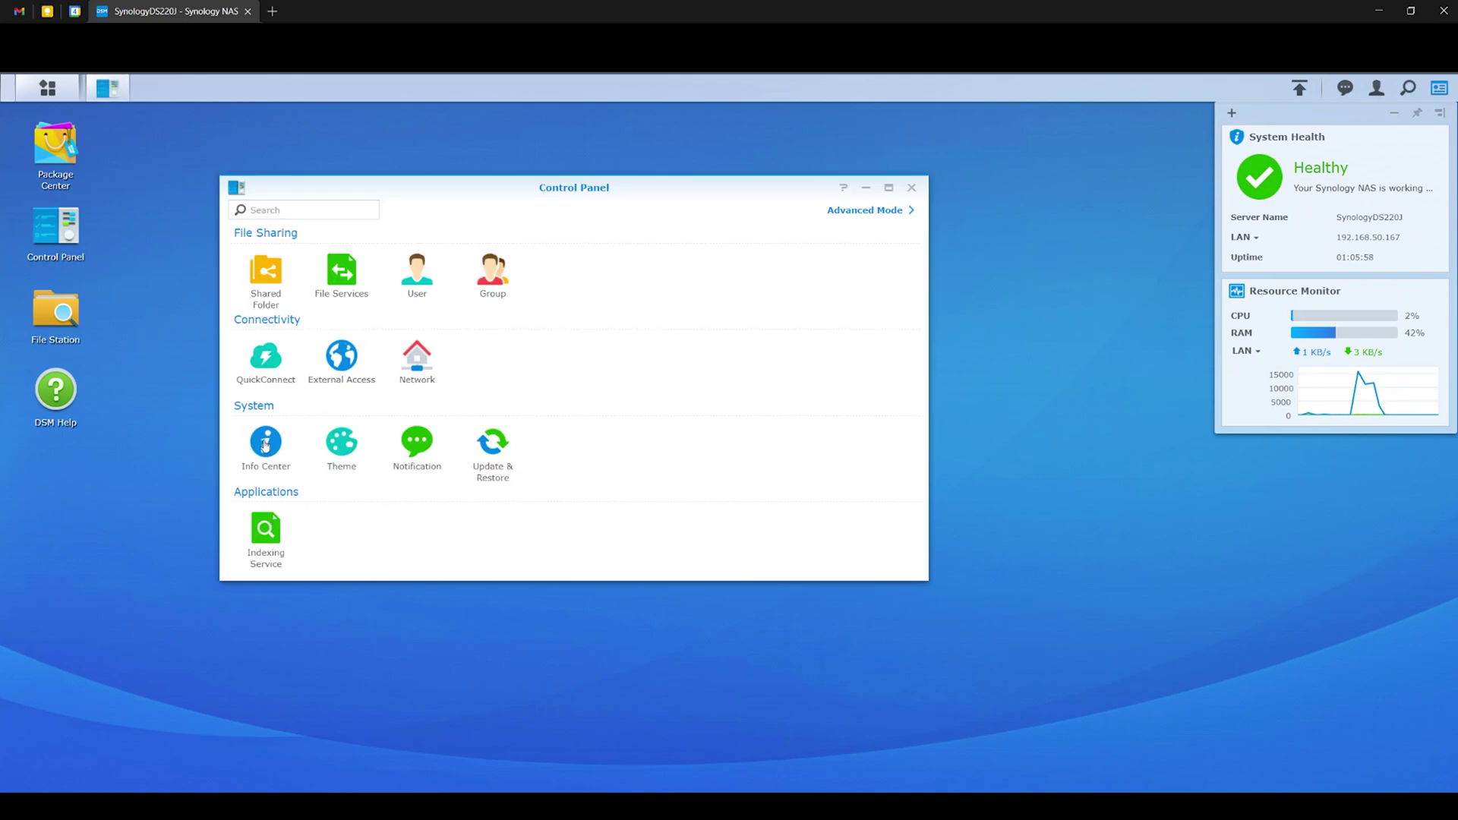
left_click(266, 446)
left_click(888, 188)
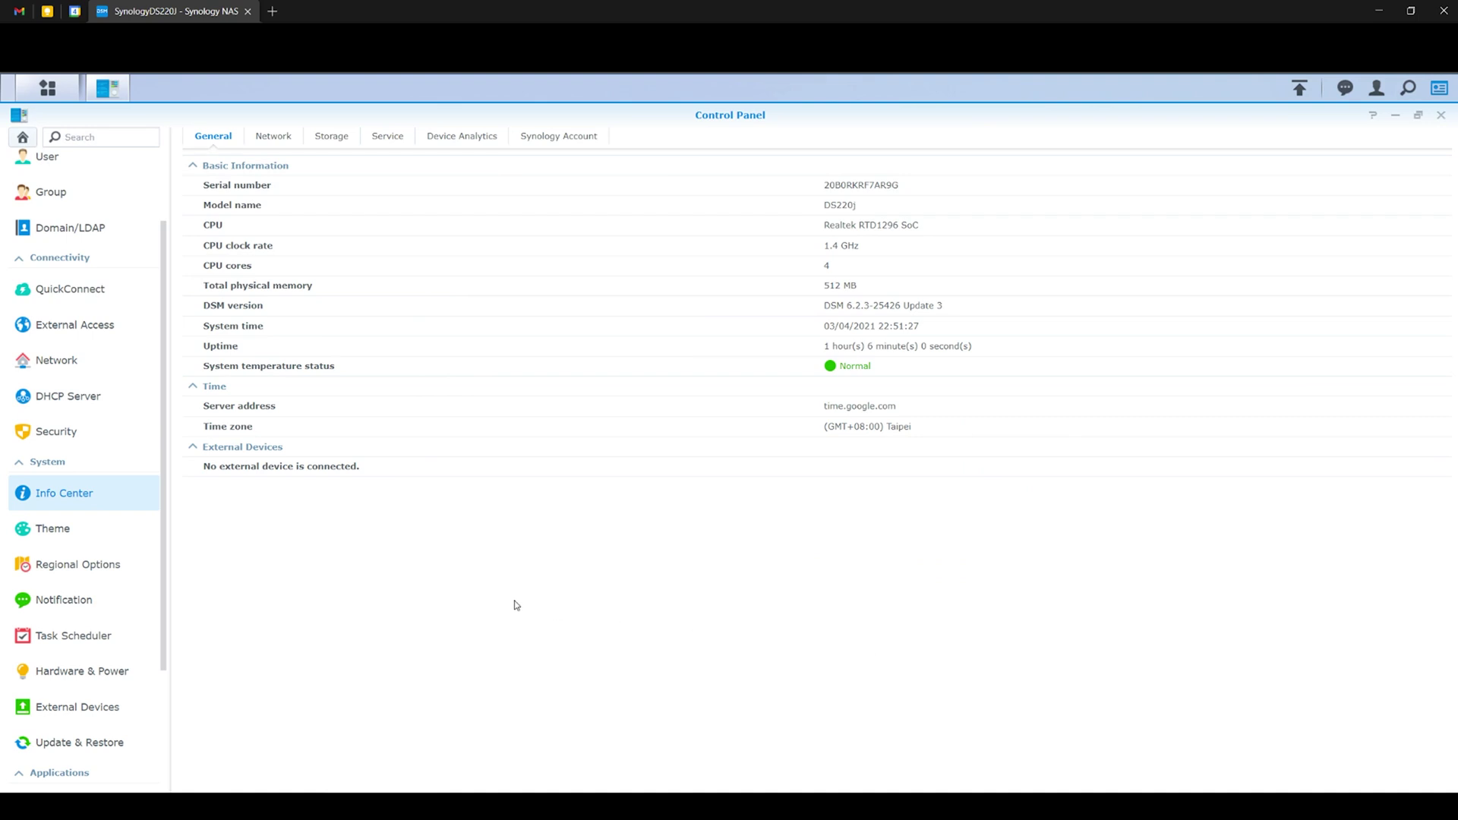
Review the Network, Storage, Service, Device Analytics and Synology Account tabs, ending on General.
left_click(285, 136)
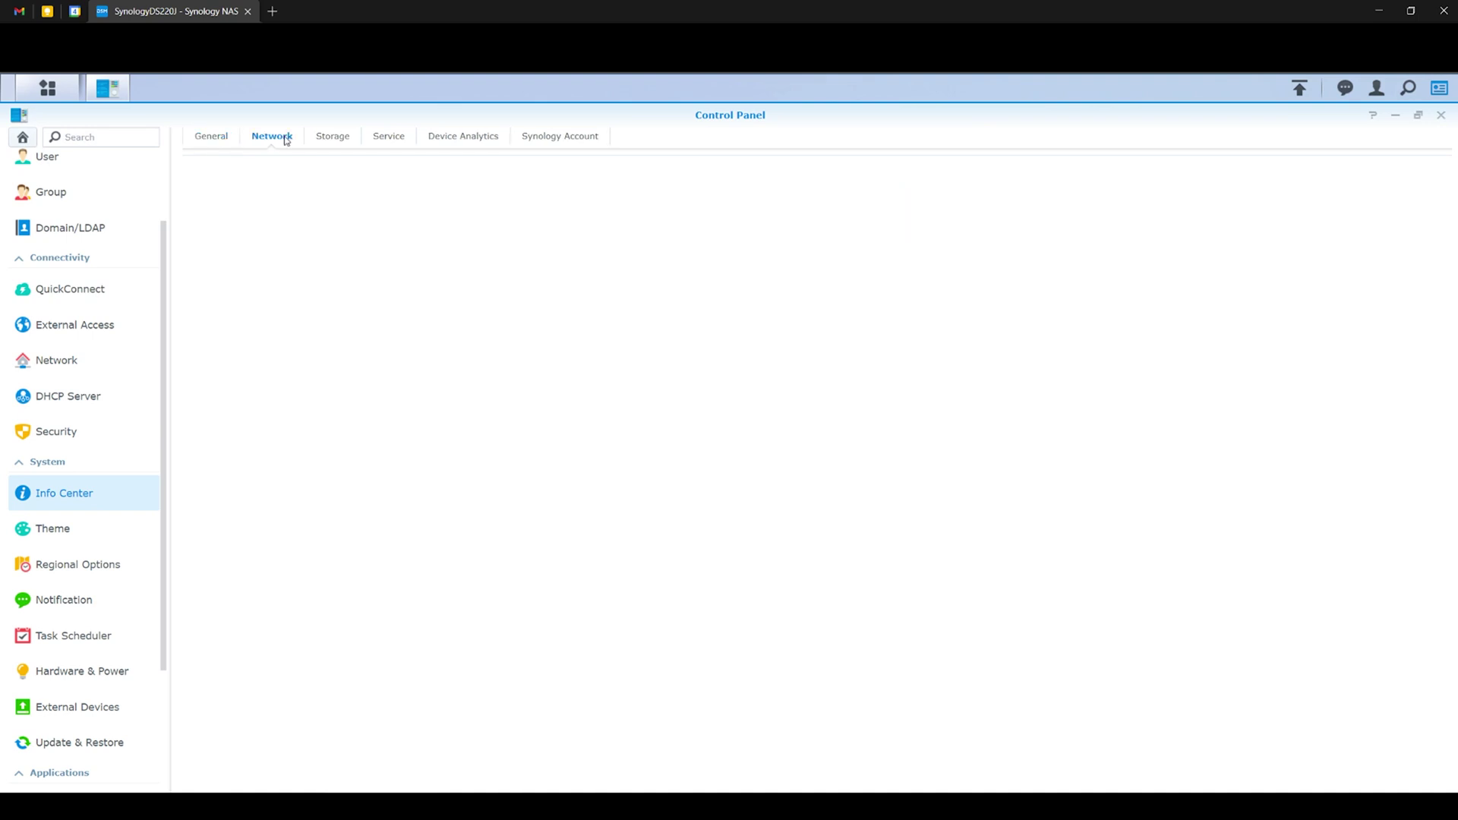
left_click(332, 137)
key("Right")
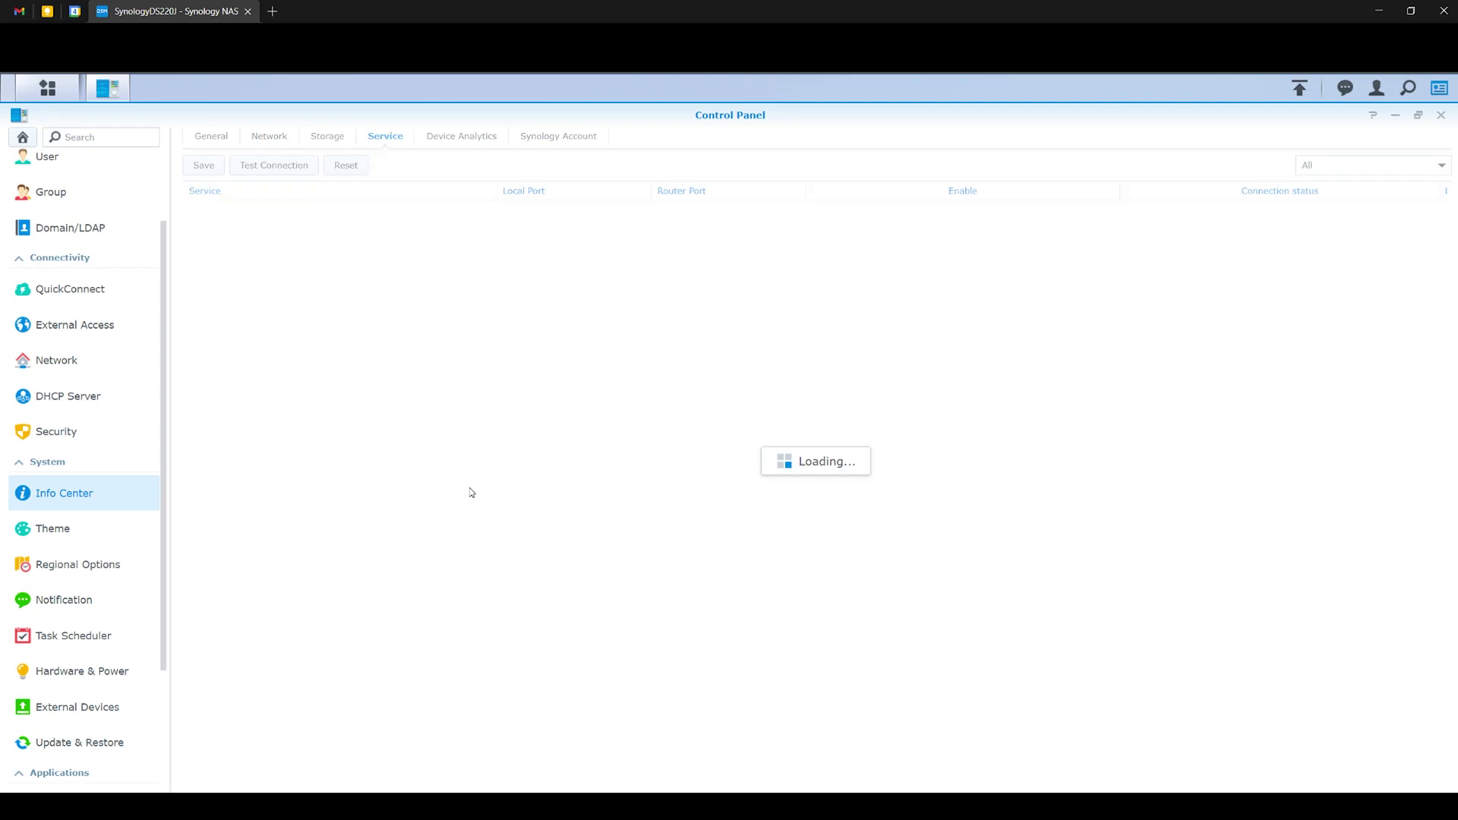
left_click(476, 139)
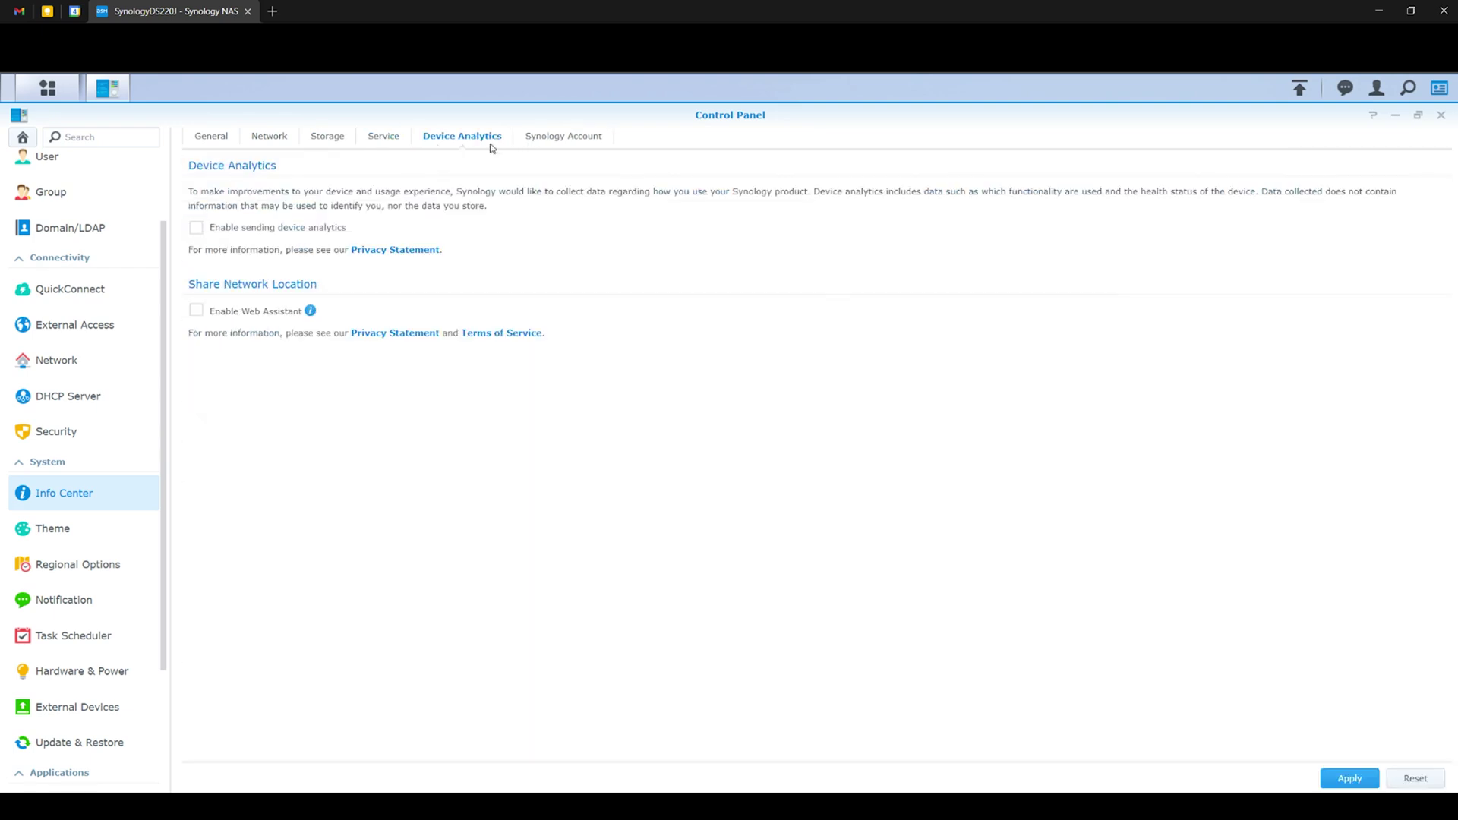
left_click(541, 143)
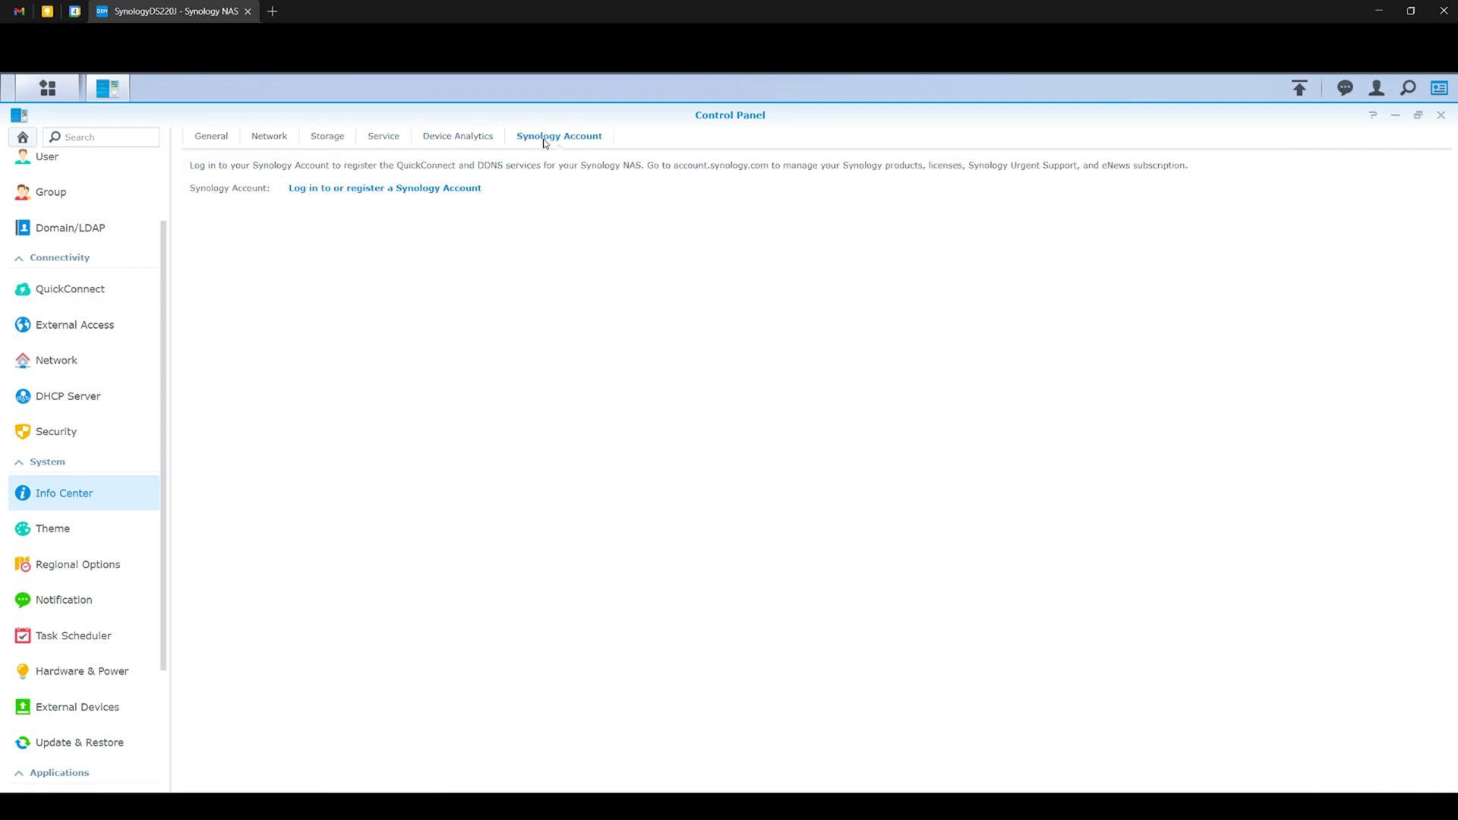
left_click(212, 142)
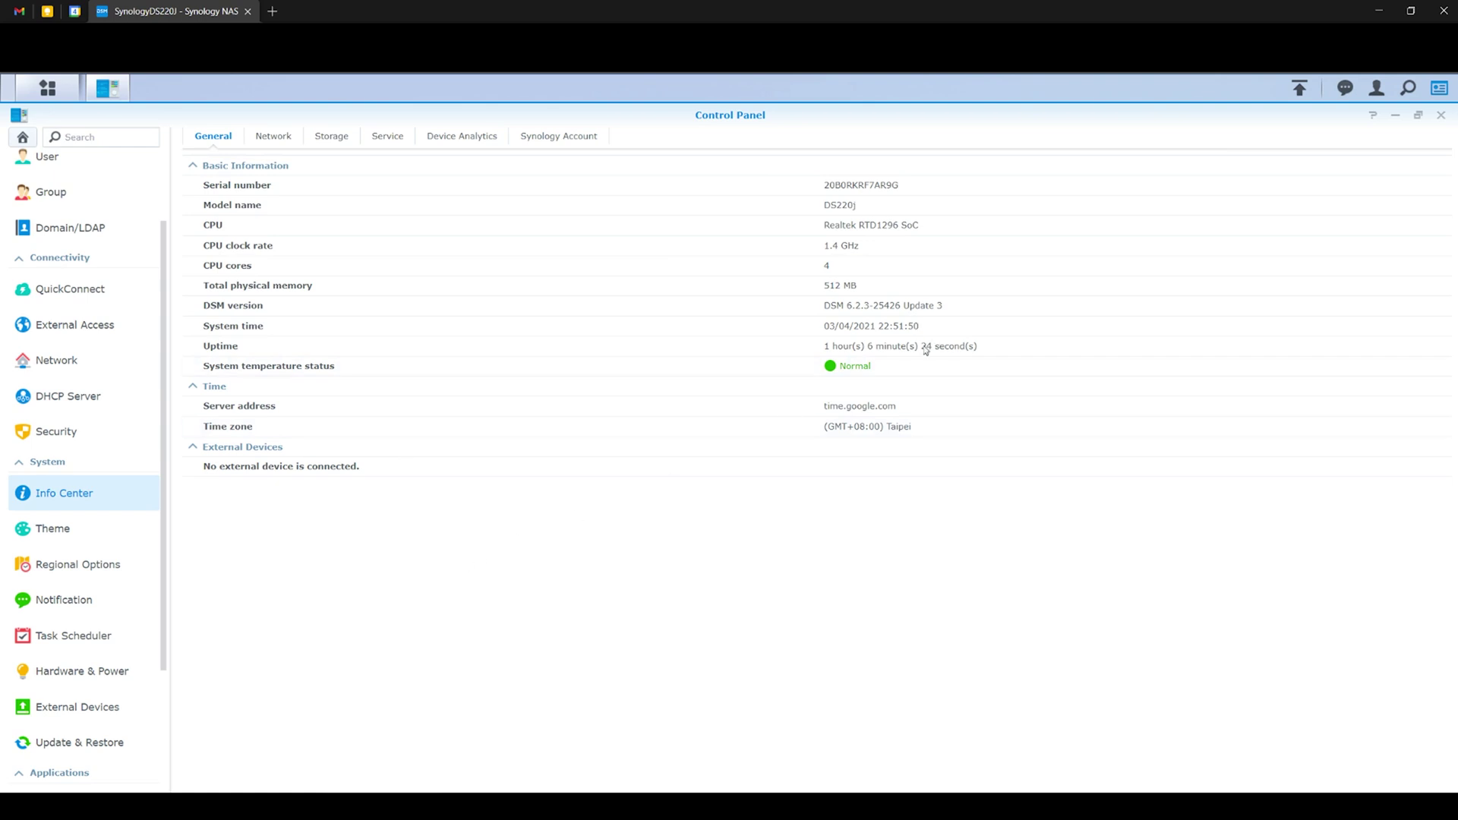
Close the Control Panel window to return to the DSM desktop.
left_click(1442, 116)
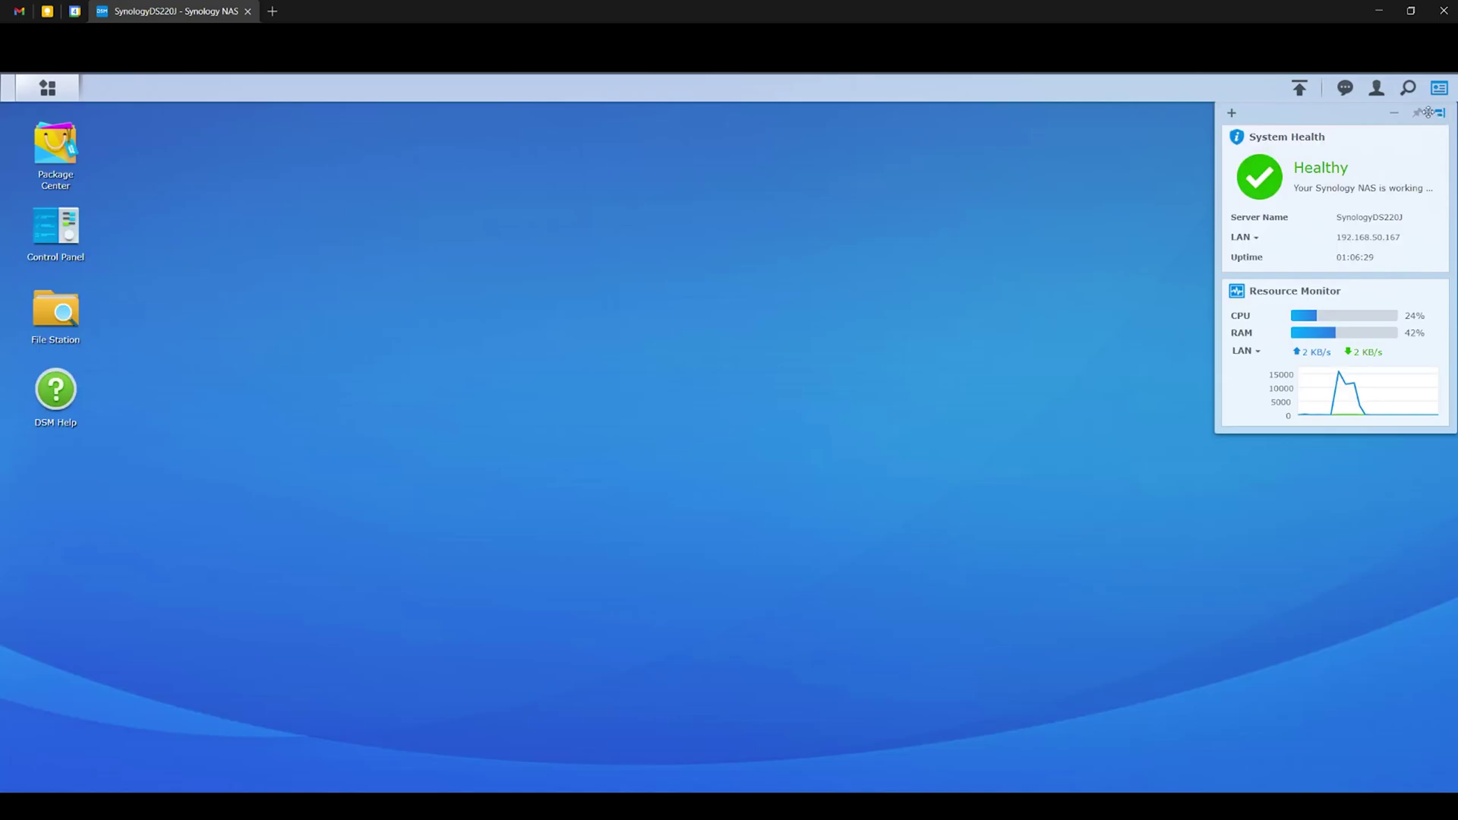